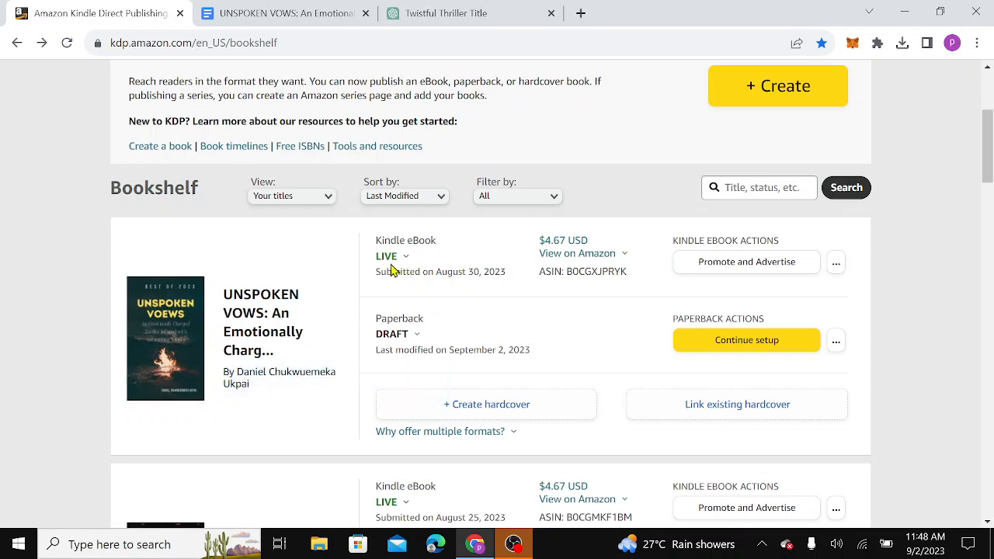
# Step: Open the US Amazon listing of the UNSPOKEN VOWS Kindle eBook and bring up its reading sample
pyautogui.moveTo(402, 268)
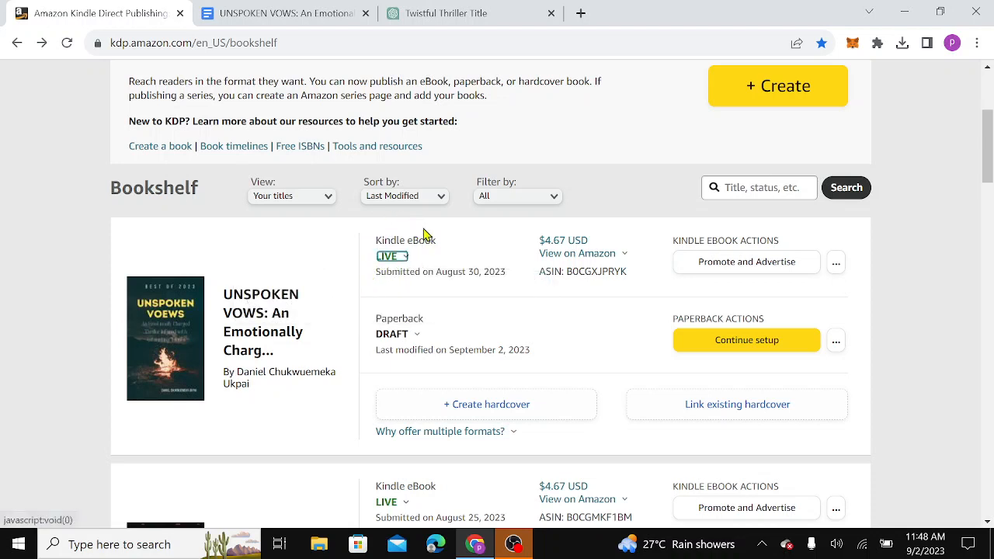
pyautogui.click(567, 255)
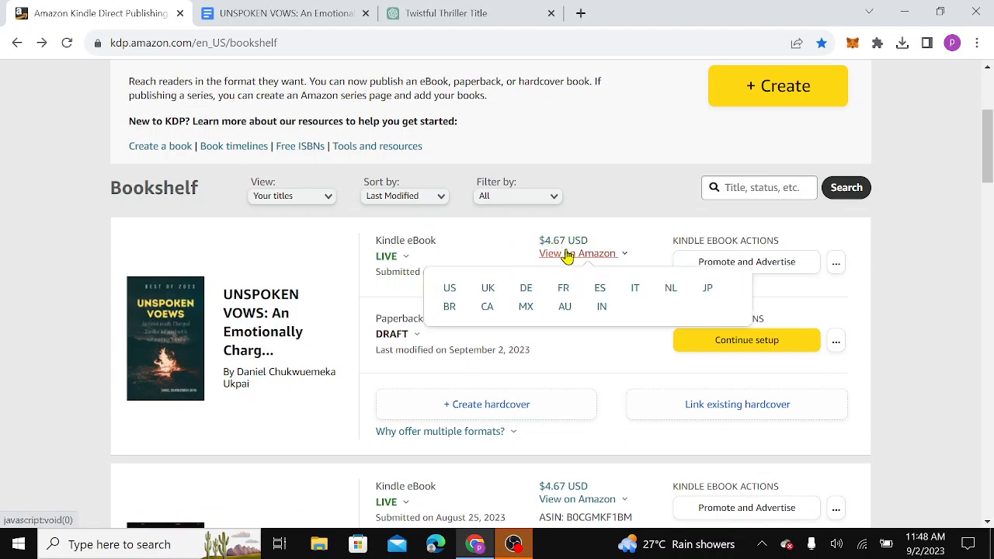
pyautogui.click(449, 289)
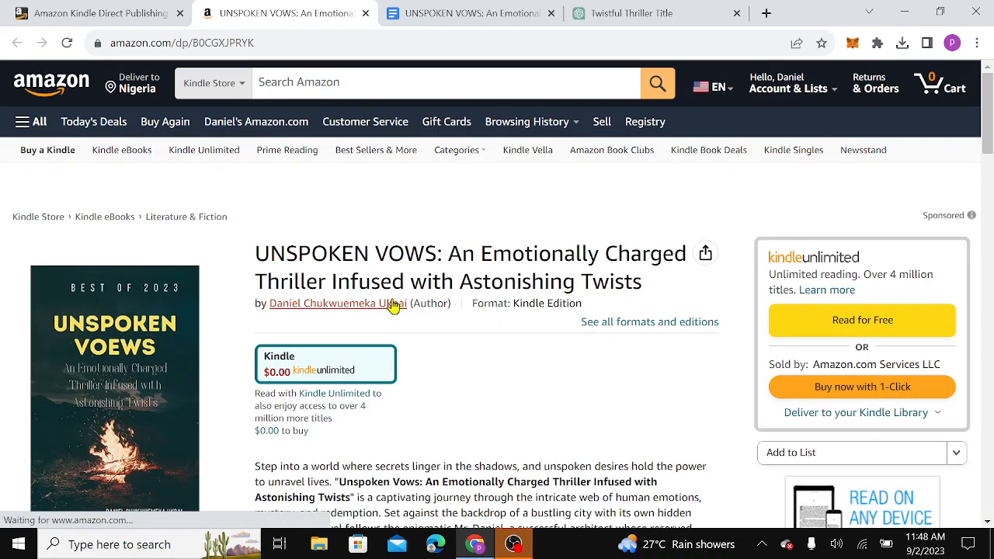
pyautogui.scroll(-3, 394, 305)
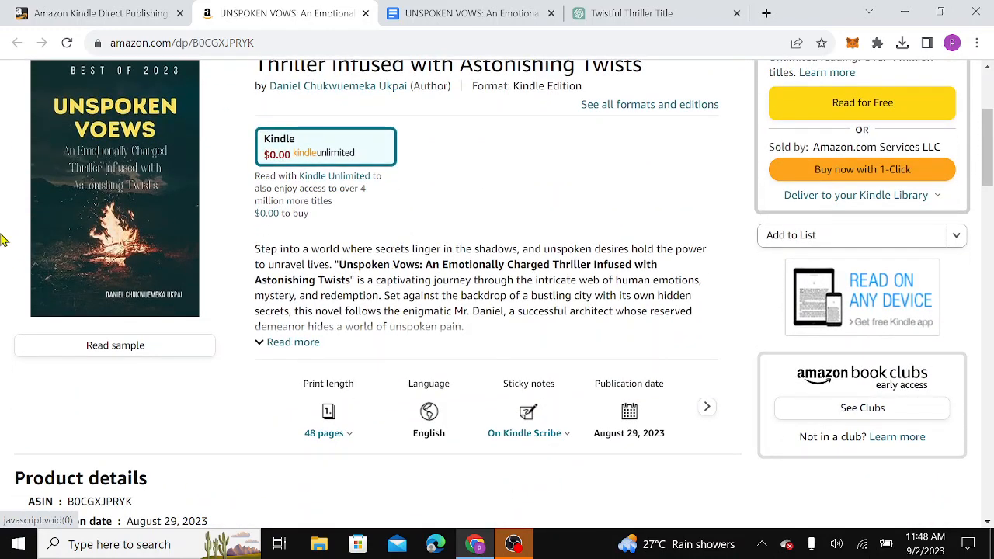
pyautogui.click(151, 187)
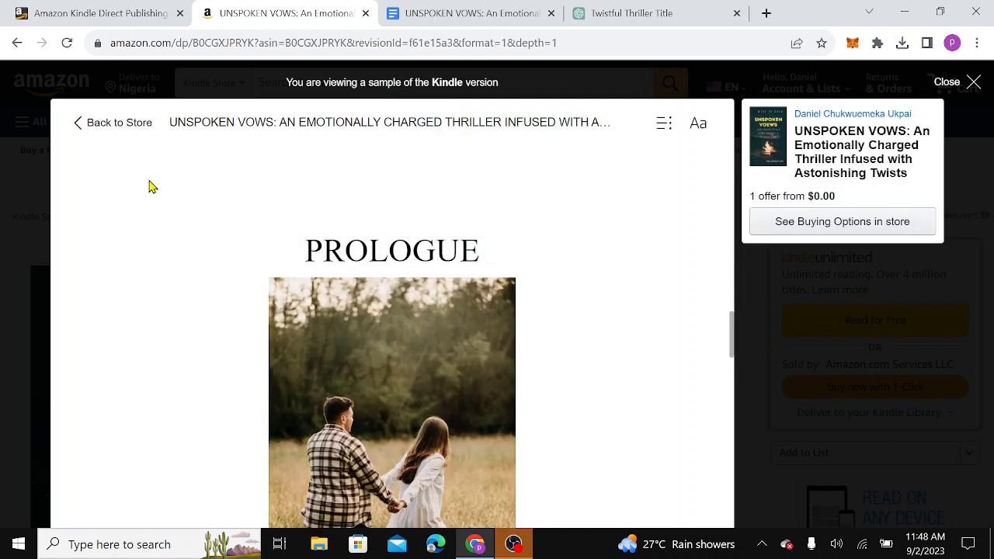
# Step: Examine the Kindle sample from the prologue to Chapter 1 and back to the cover, and close the listing
pyautogui.scroll(-3, 151, 187)
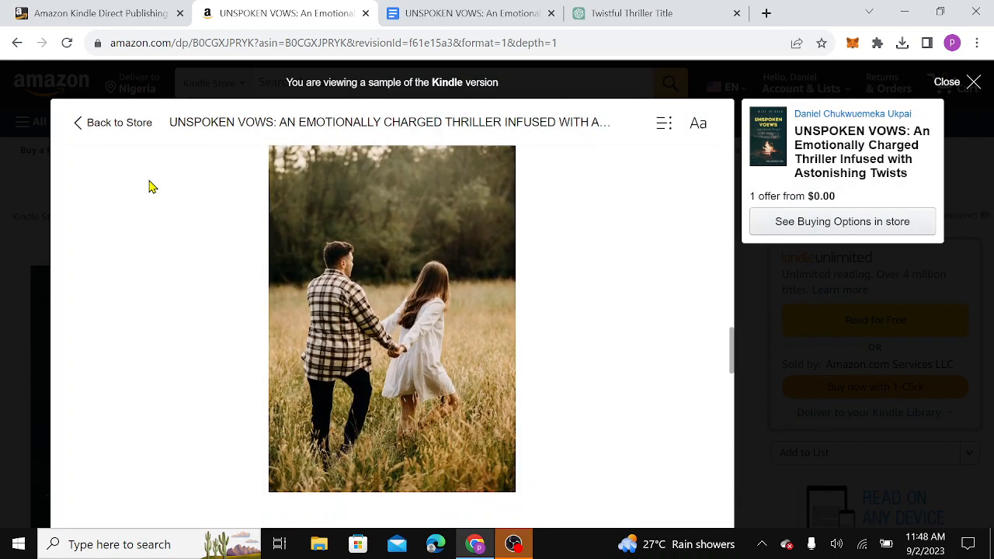
pyautogui.scroll(-5, 151, 187)
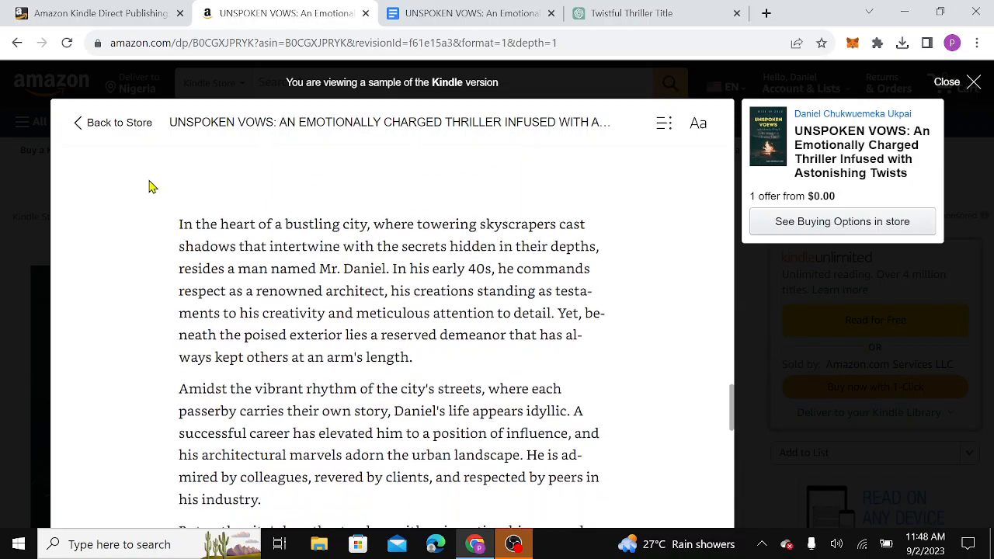
pyautogui.scroll(-12, 151, 187)
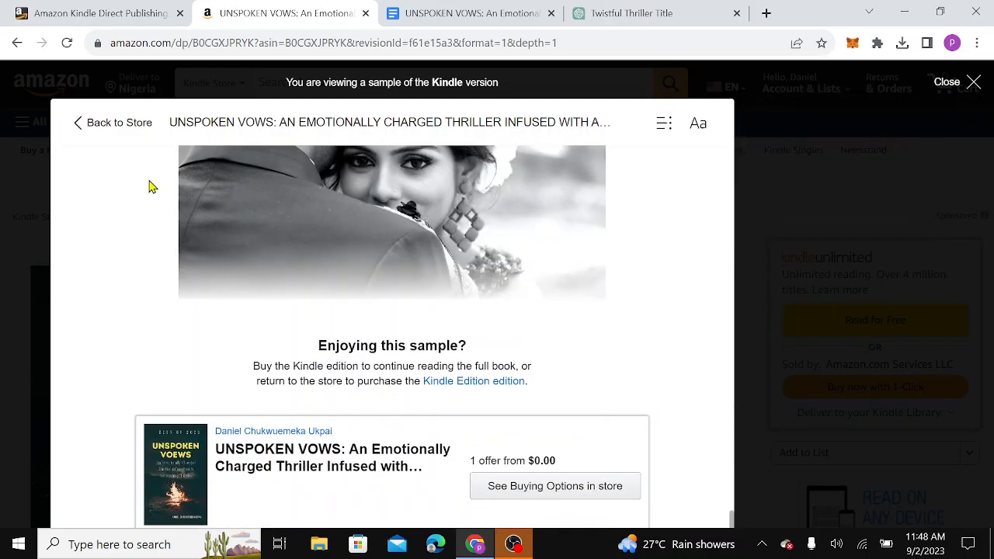
pyautogui.scroll(3, 152, 187)
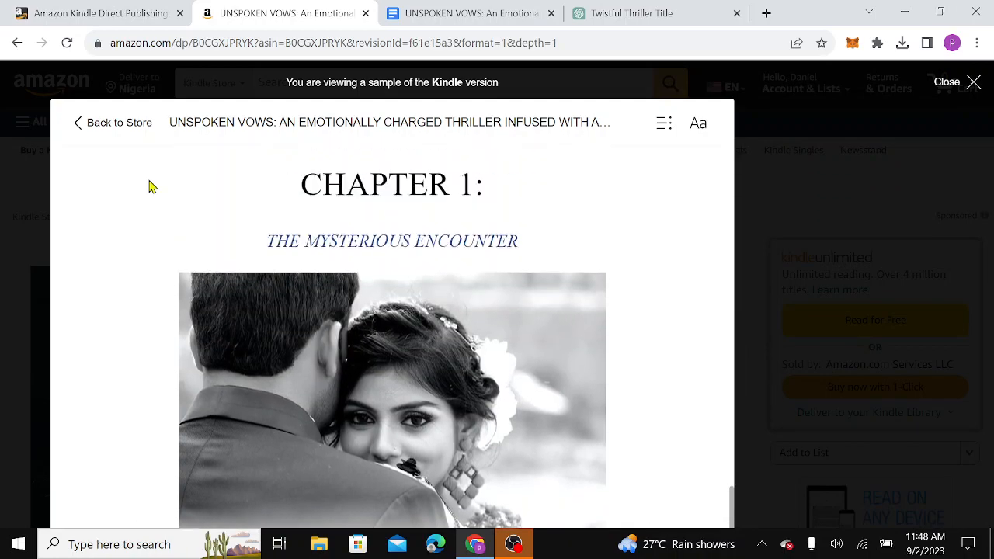
pyautogui.scroll(10, 152, 187)
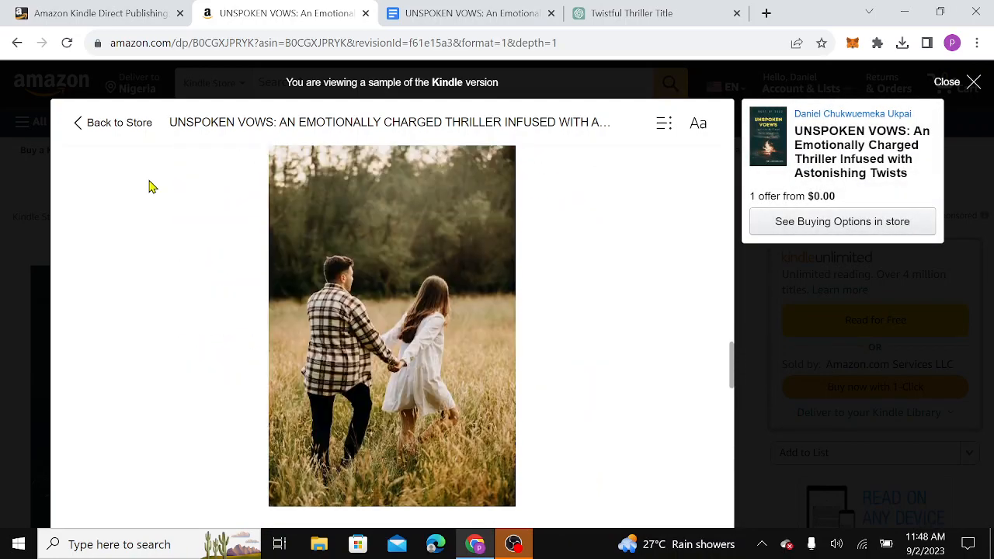
pyautogui.scroll(10, 152, 187)
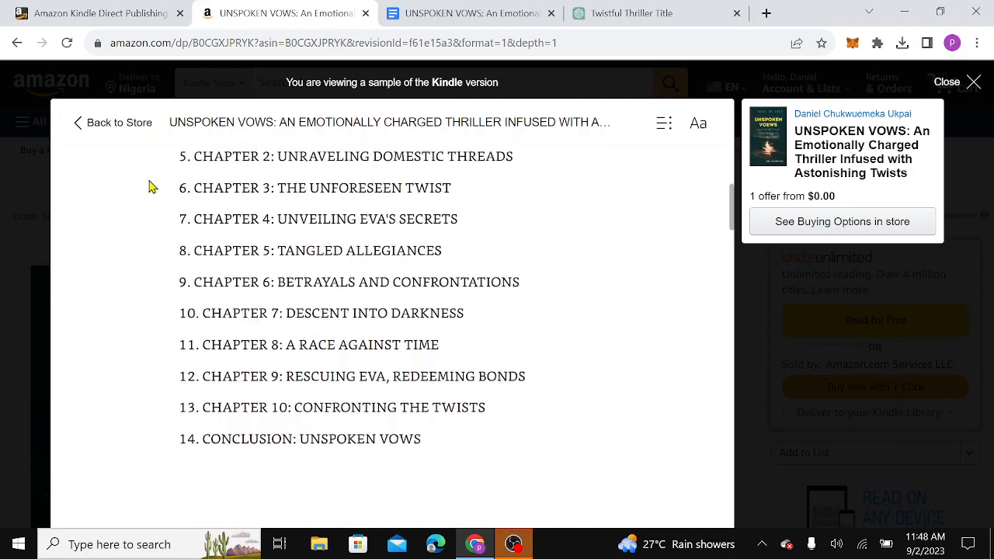
pyautogui.scroll(8, 152, 187)
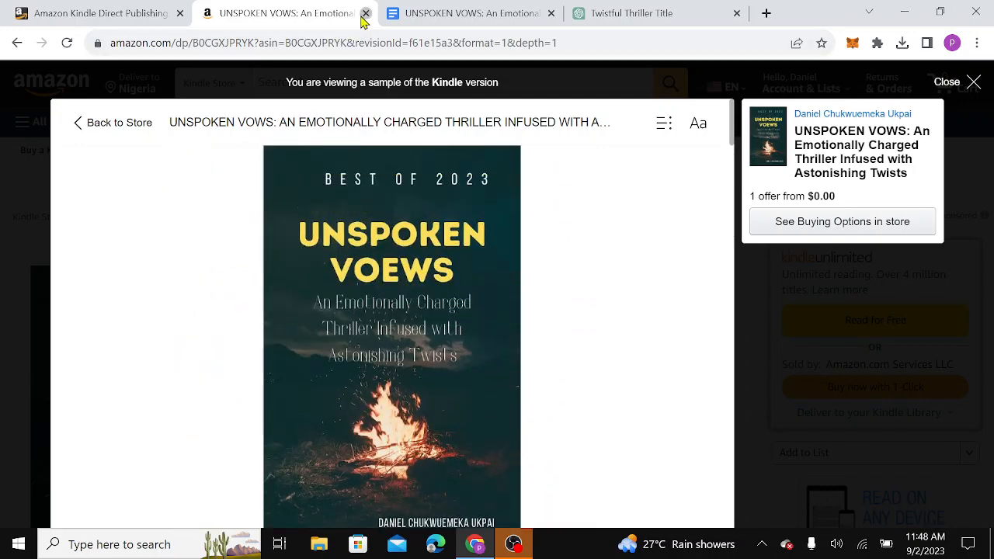
pyautogui.click(365, 14)
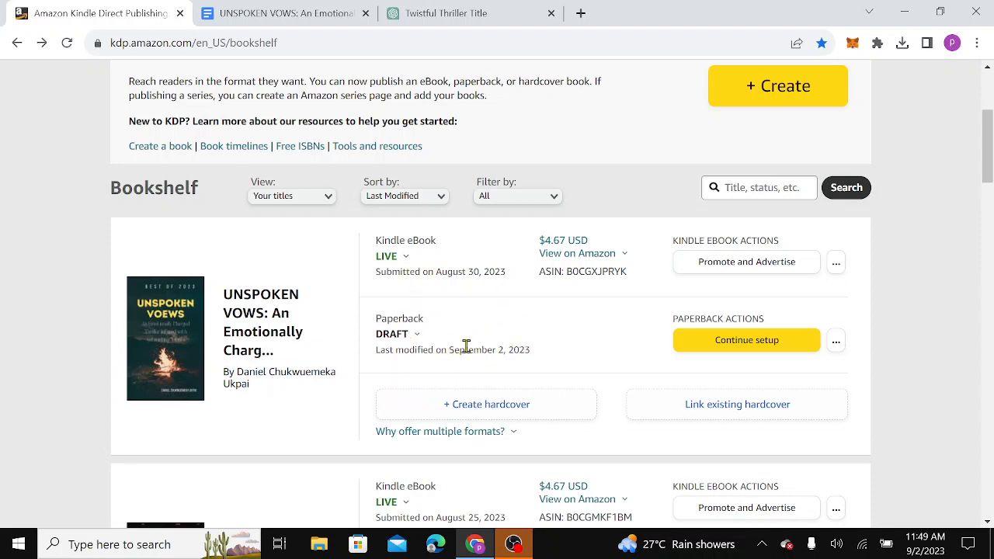
# Step: Continue the setup of the UNSPOKEN VOWS paperback draft and review its details, including author, description, audience, categories and keywords
pyautogui.click(700, 342)
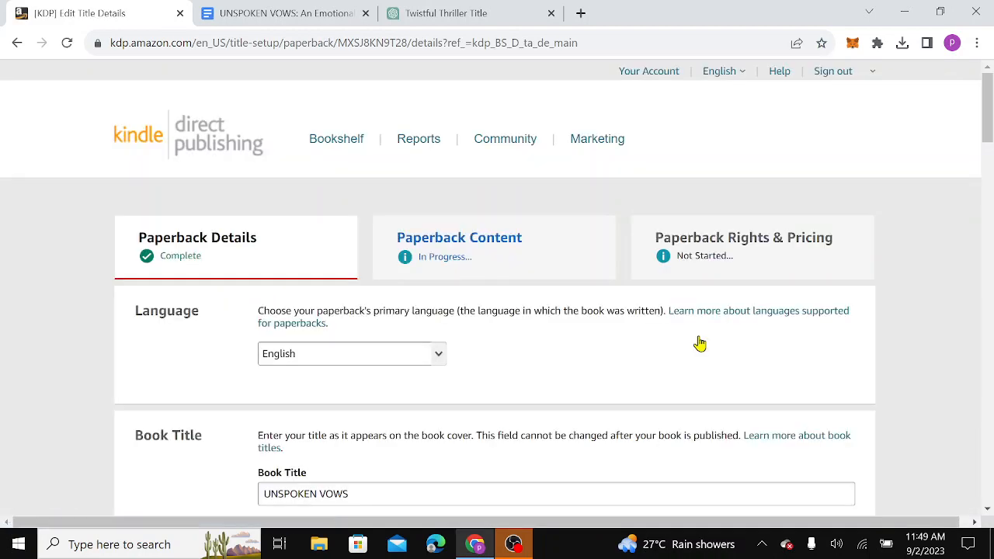
pyautogui.scroll(-5, 700, 342)
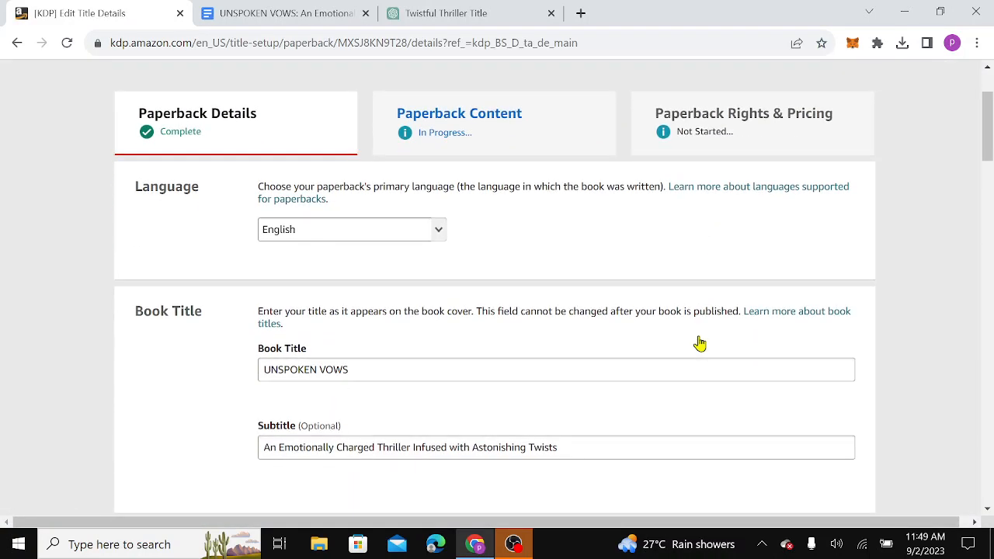
pyautogui.scroll(-6, 699, 342)
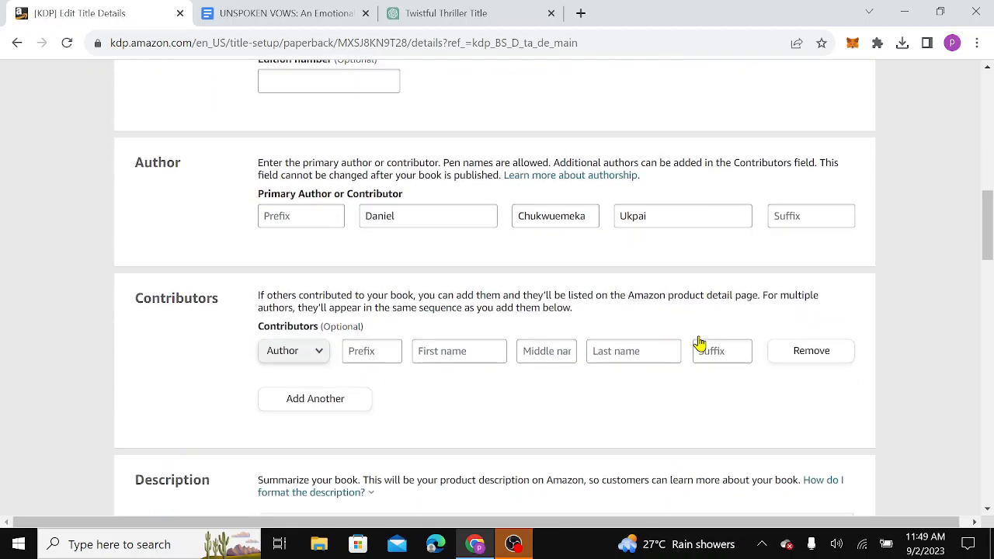
pyautogui.scroll(-9, 700, 342)
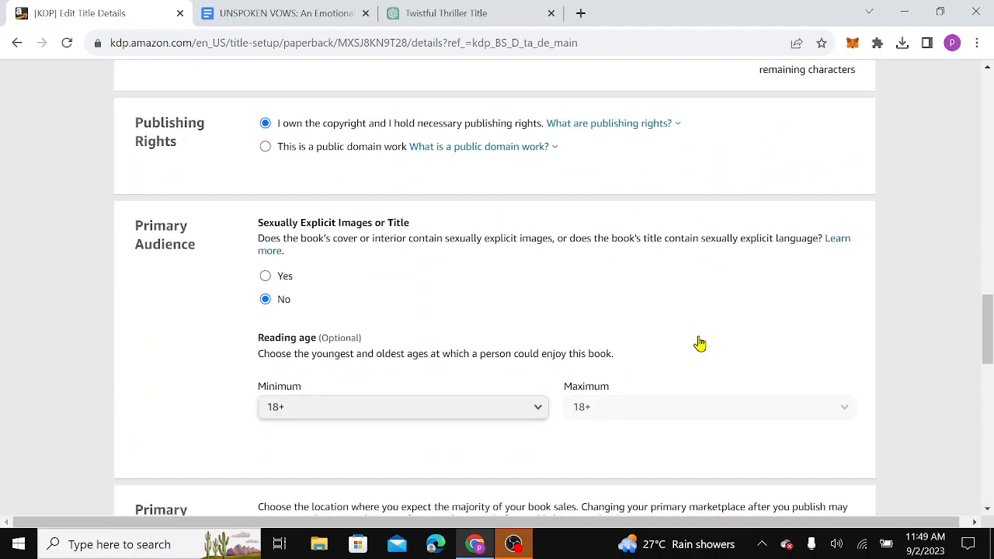
pyautogui.scroll(-10, 699, 342)
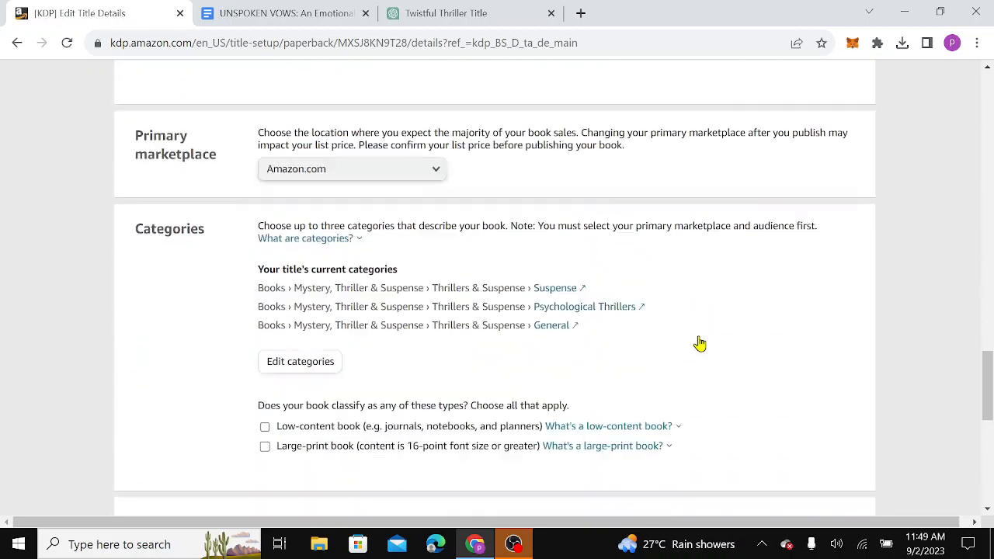
pyautogui.scroll(-2, 699, 343)
pyautogui.scroll(11, 700, 342)
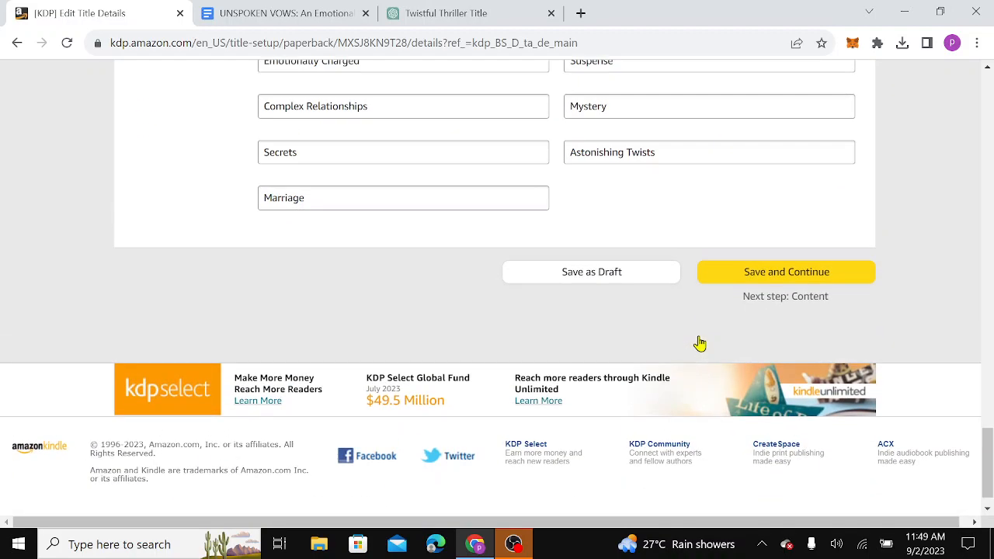
pyautogui.scroll(-4, 700, 342)
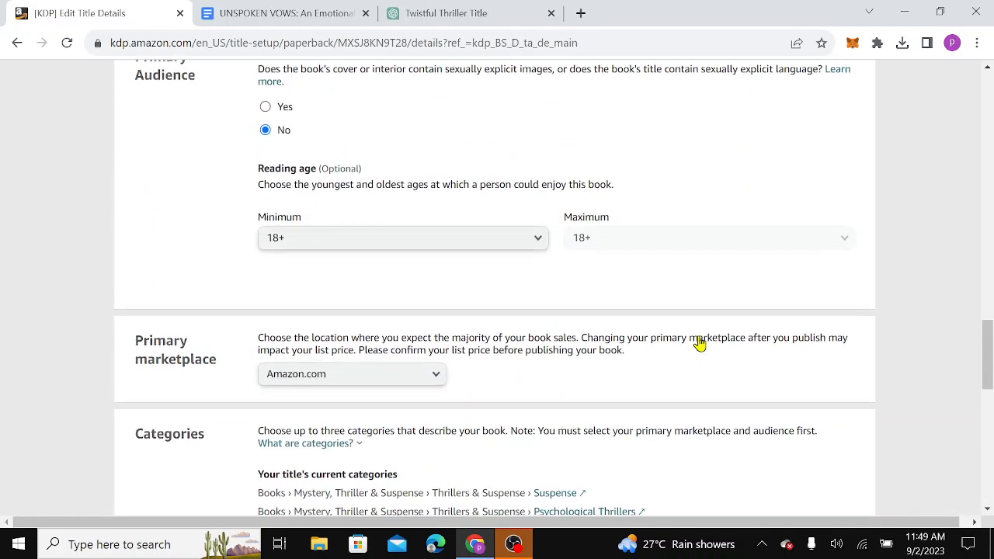
pyautogui.scroll(-6, 700, 342)
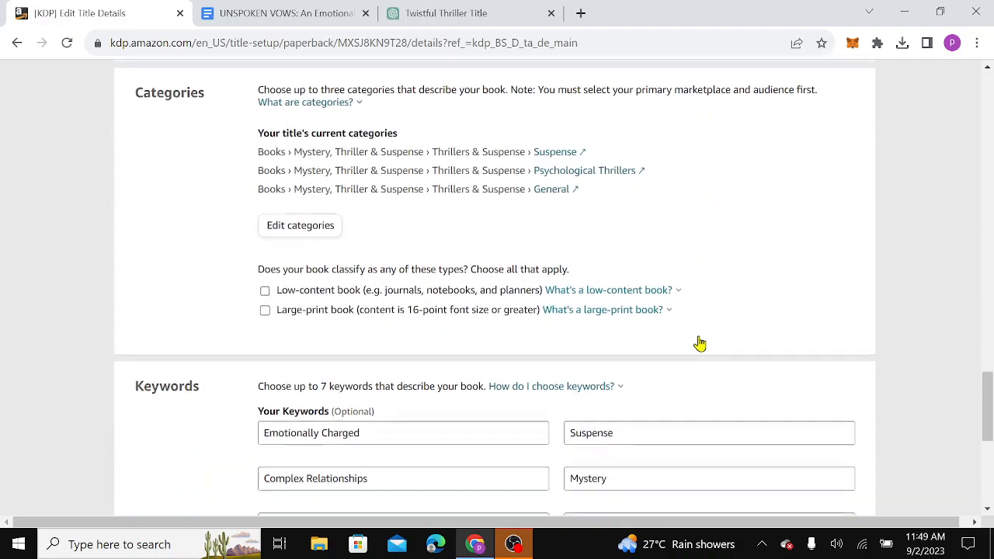
pyautogui.scroll(14, 699, 342)
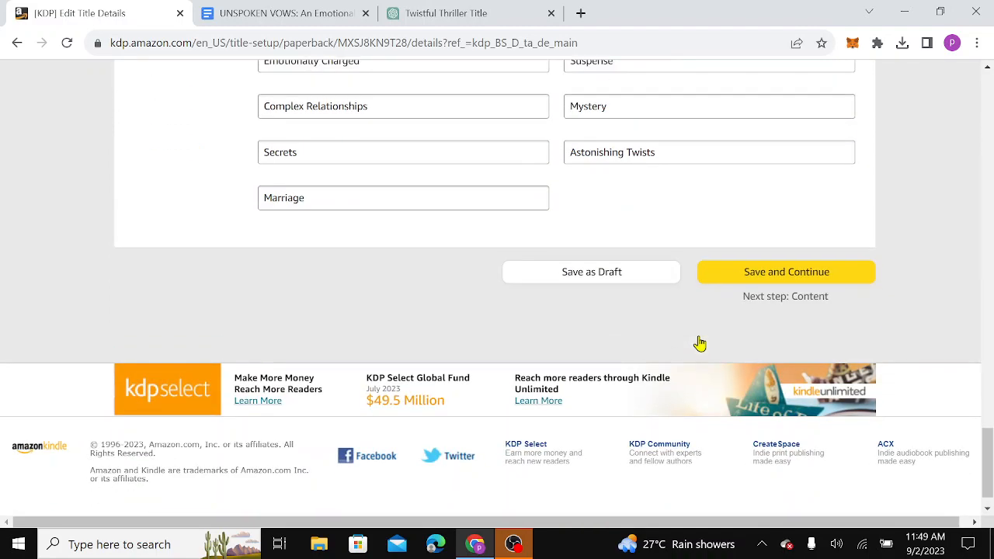
pyautogui.scroll(9, 699, 342)
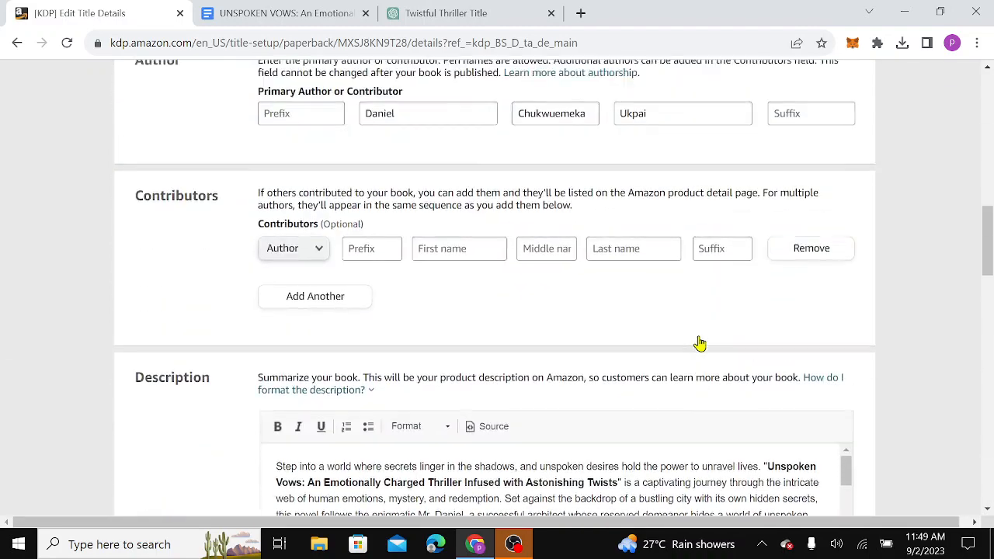
pyautogui.scroll(1, 699, 343)
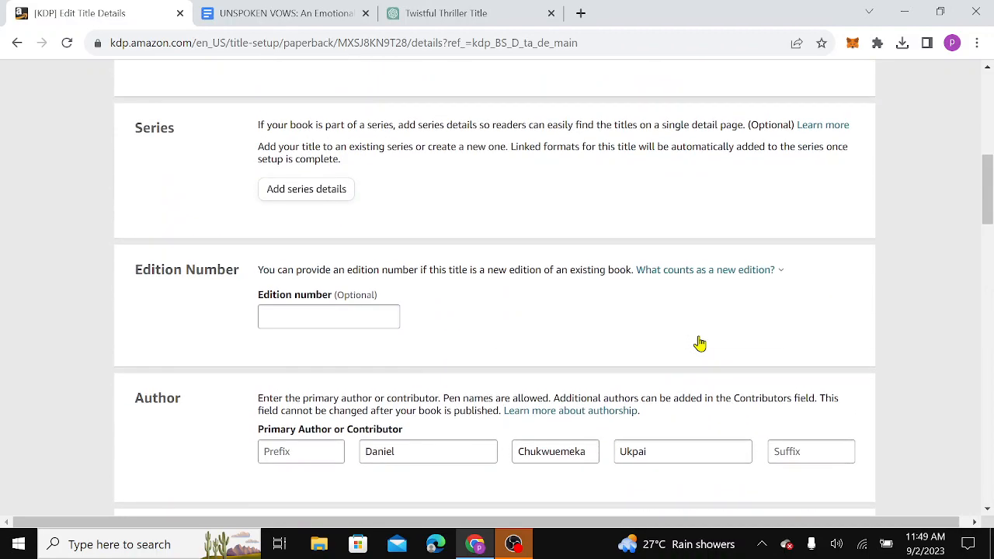
pyautogui.scroll(-10, 699, 343)
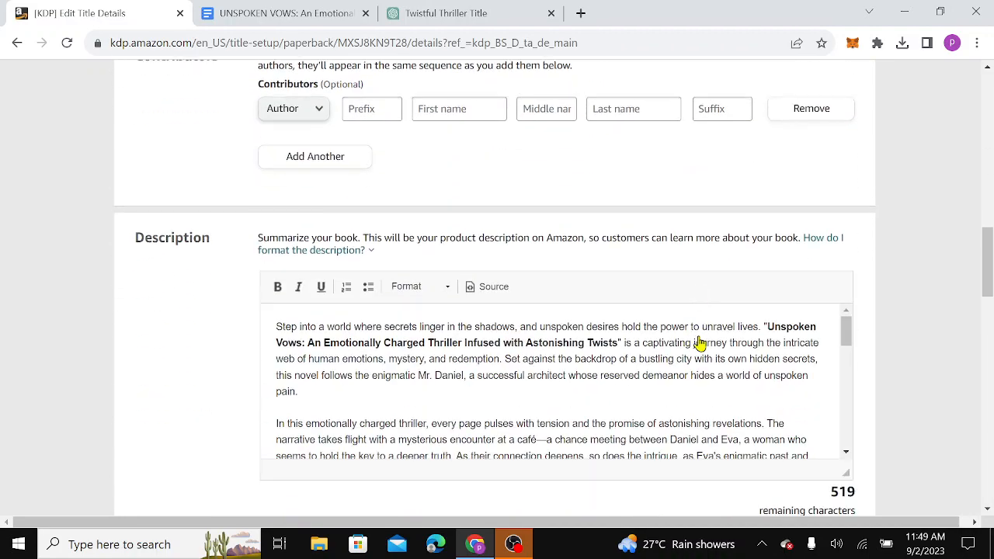
pyautogui.scroll(-10, 700, 342)
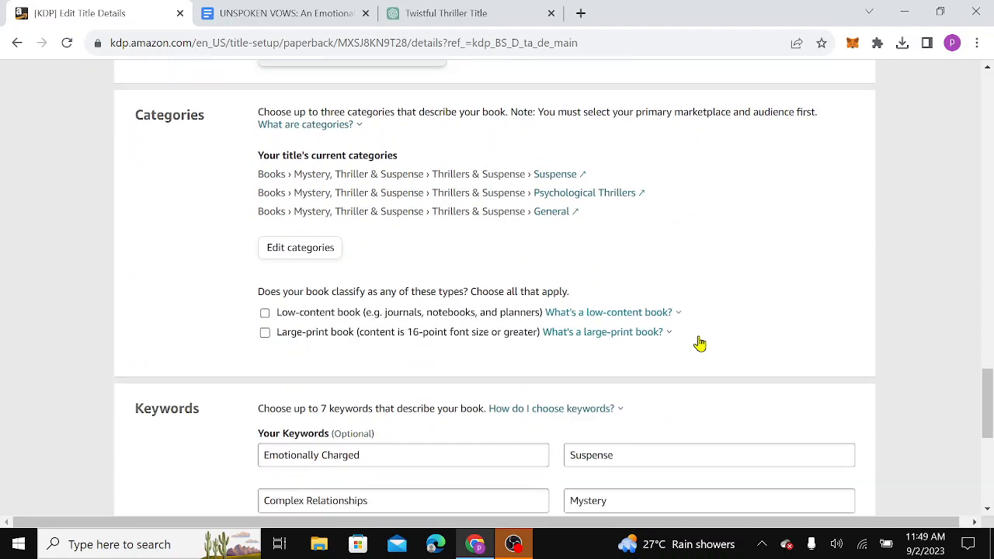
pyautogui.scroll(-3, 699, 342)
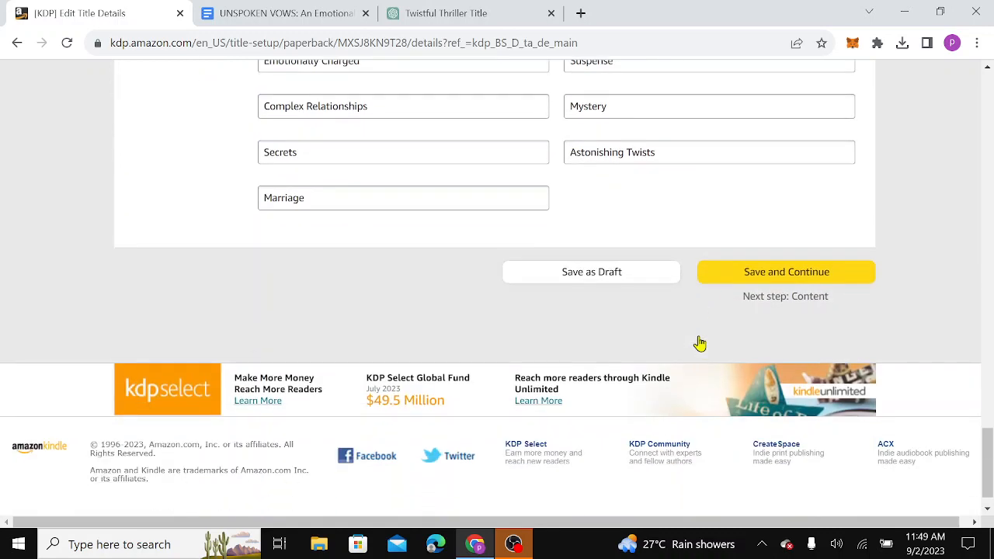
# Step: Save the paperback details, continue to the content stage and check the assigned free KDP ISBN
pyautogui.click(757, 272)
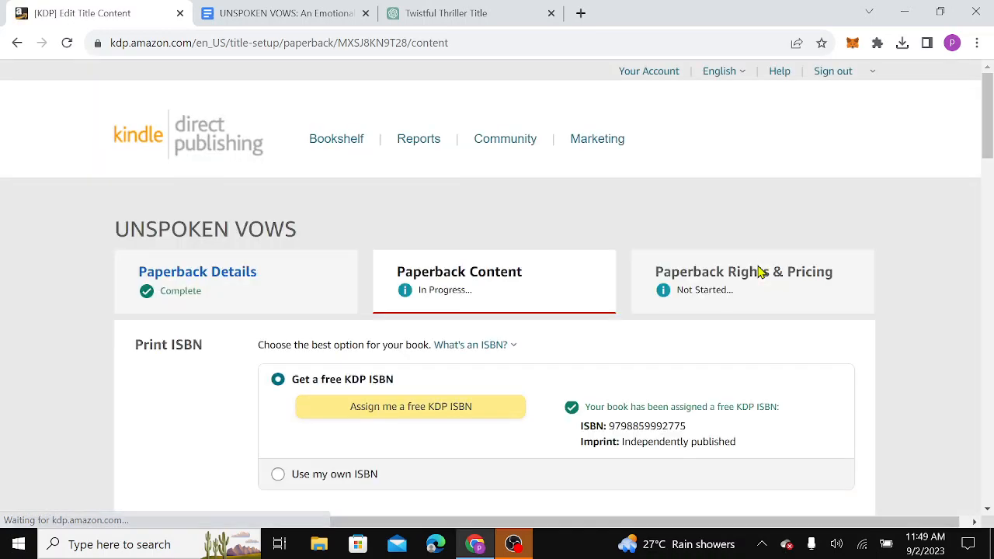
pyautogui.scroll(-3, 761, 272)
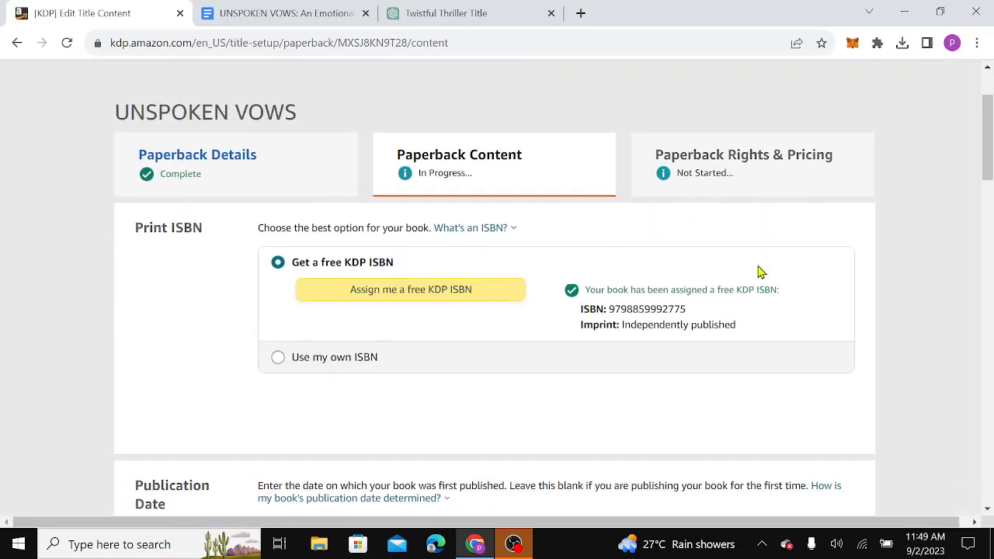
pyautogui.scroll(1, 760, 272)
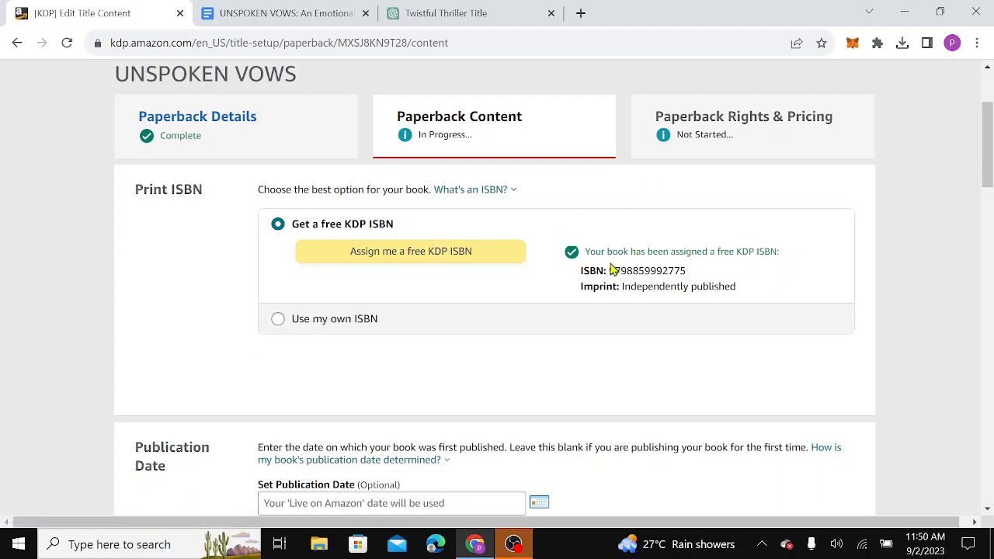
pyautogui.moveTo(609, 270); pyautogui.dragTo(586, 281)
pyautogui.click(578, 289)
# Step: Set the paperback's publication date to 09/02/2023
pyautogui.scroll(-3, 579, 289)
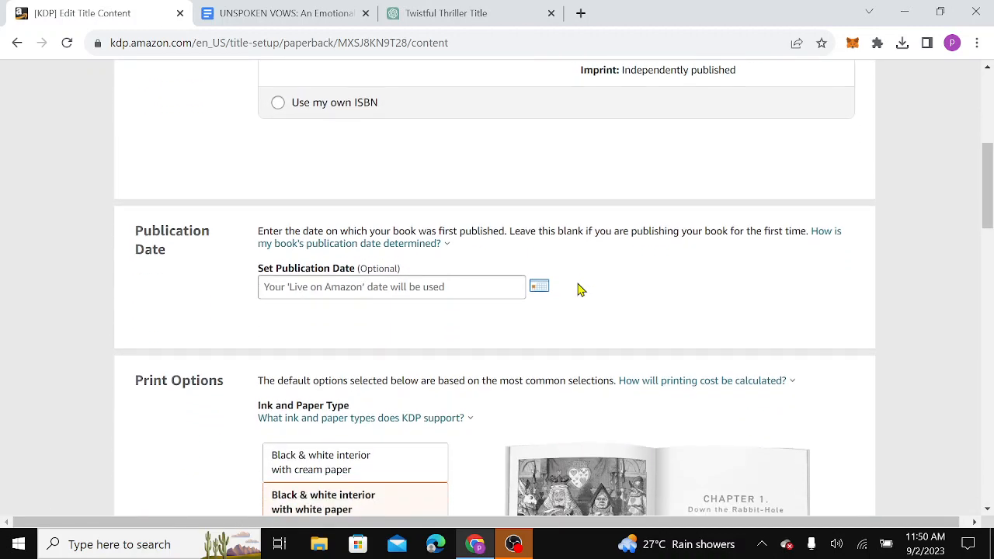
pyautogui.click(450, 289)
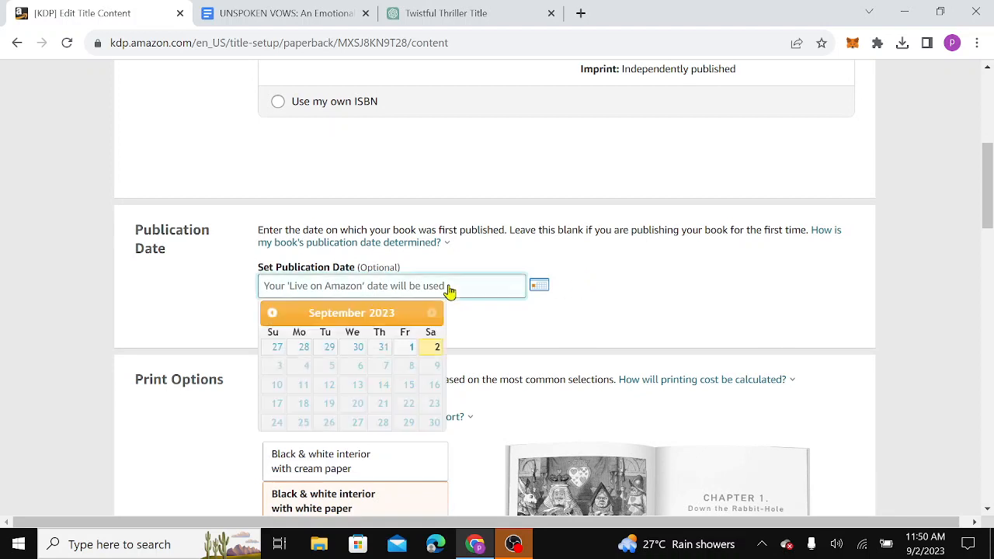
pyautogui.click(433, 348)
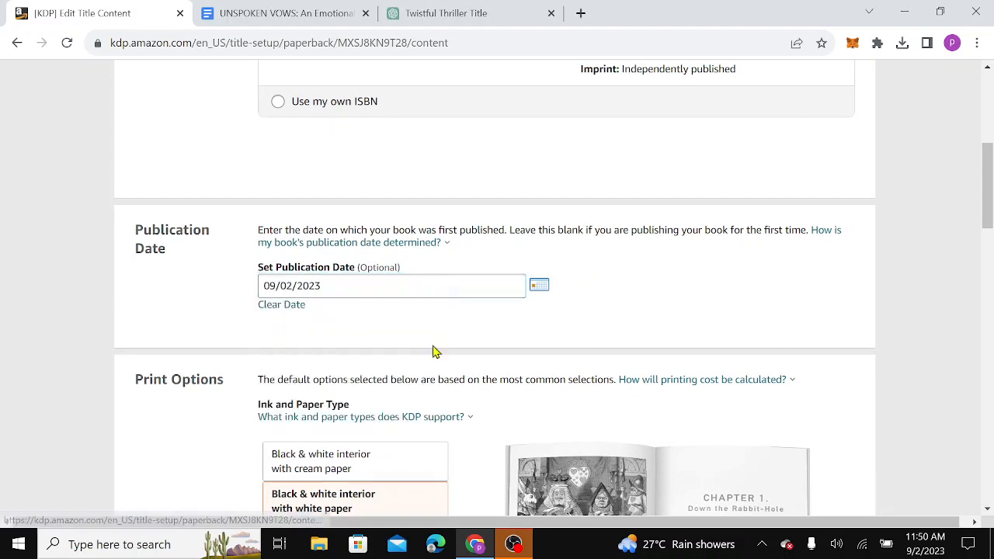
# Step: Set the ink and paper type to premium color interior with white paper
pyautogui.scroll(-3, 454, 332)
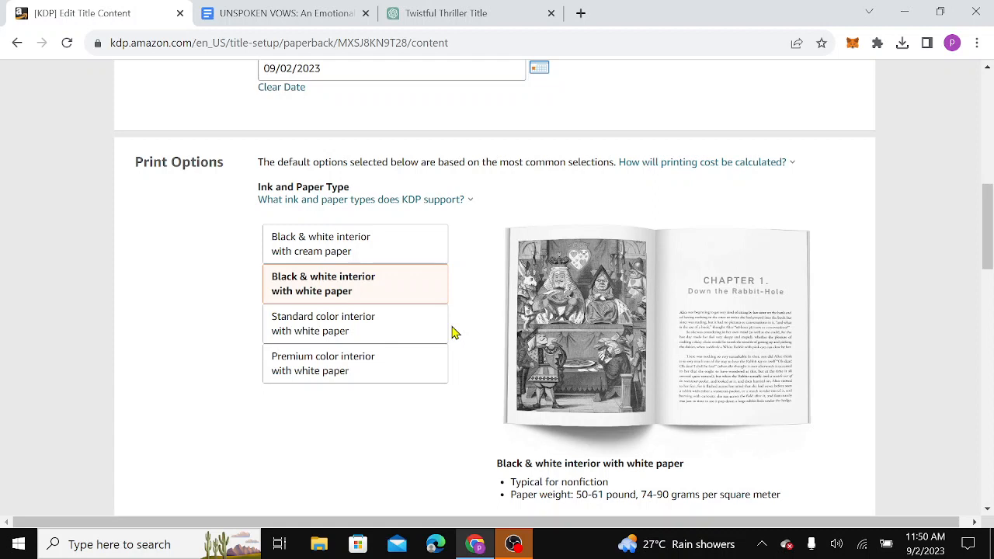
pyautogui.click(383, 327)
pyautogui.click(378, 362)
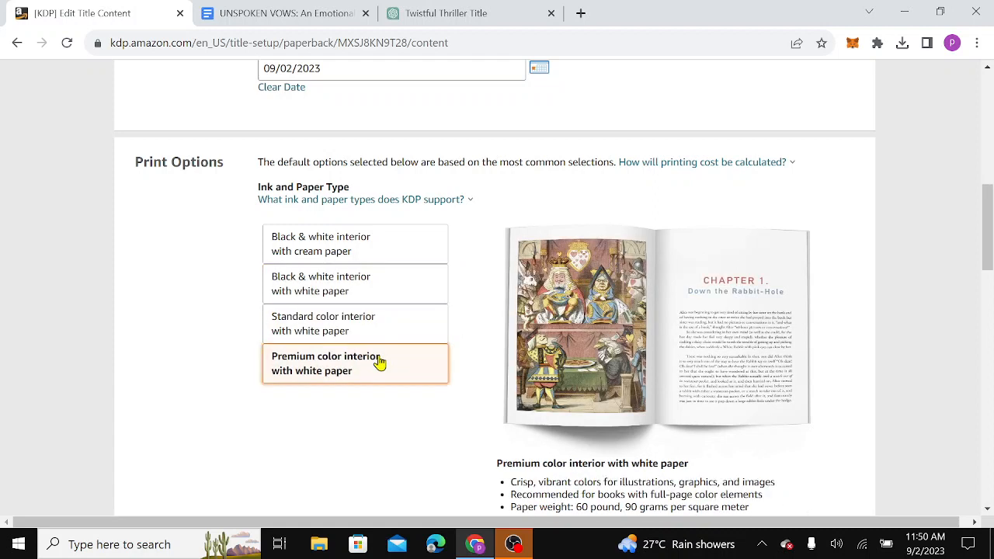
# Step: Try the standard color interior with white paper, and switch back to the premium color interior with white paper
pyautogui.click(368, 333)
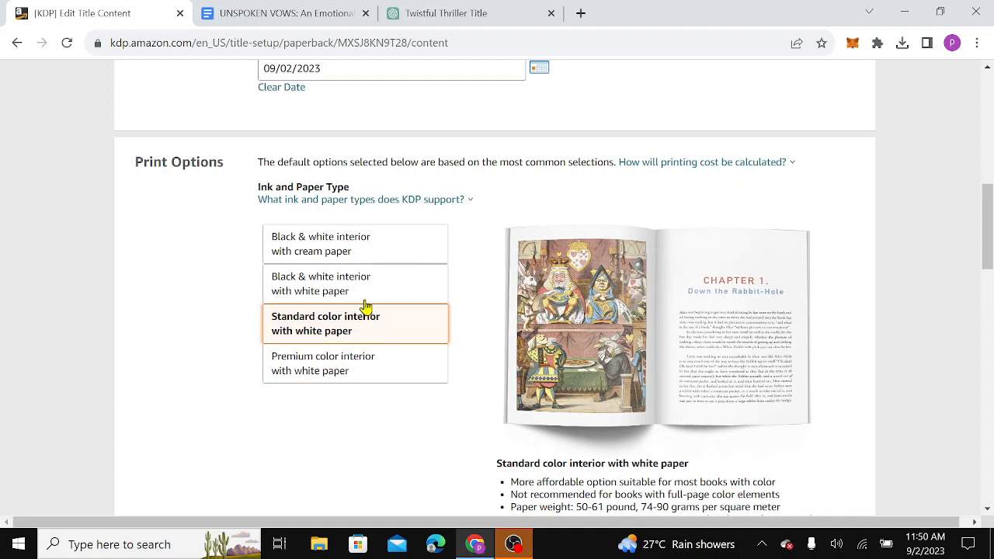
pyautogui.click(366, 305)
pyautogui.click(377, 366)
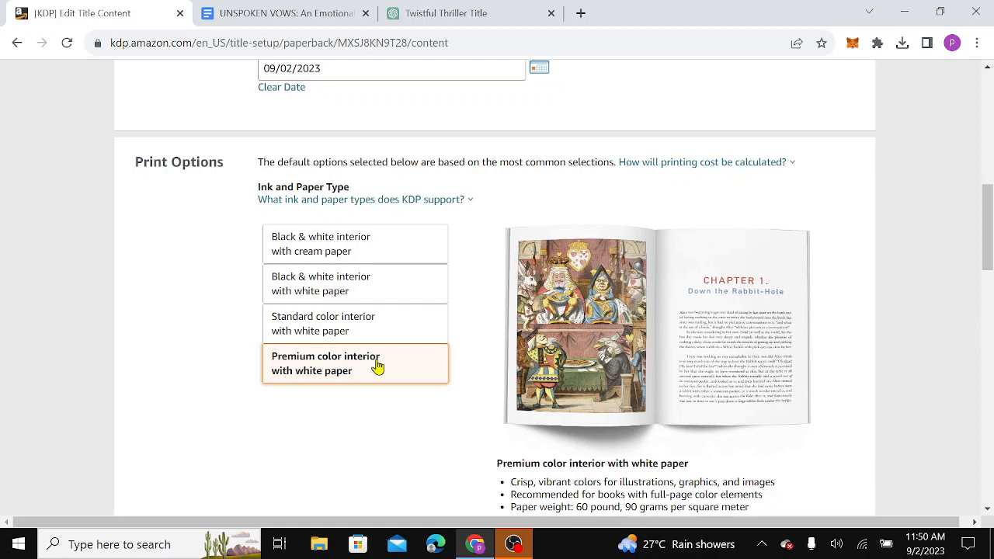
# Step: Review the trim size, bleed, cover finish and manuscript upload requirements, and look at the UNSPOKEN VOWS manuscript in Google Docs
pyautogui.scroll(-4, 377, 365)
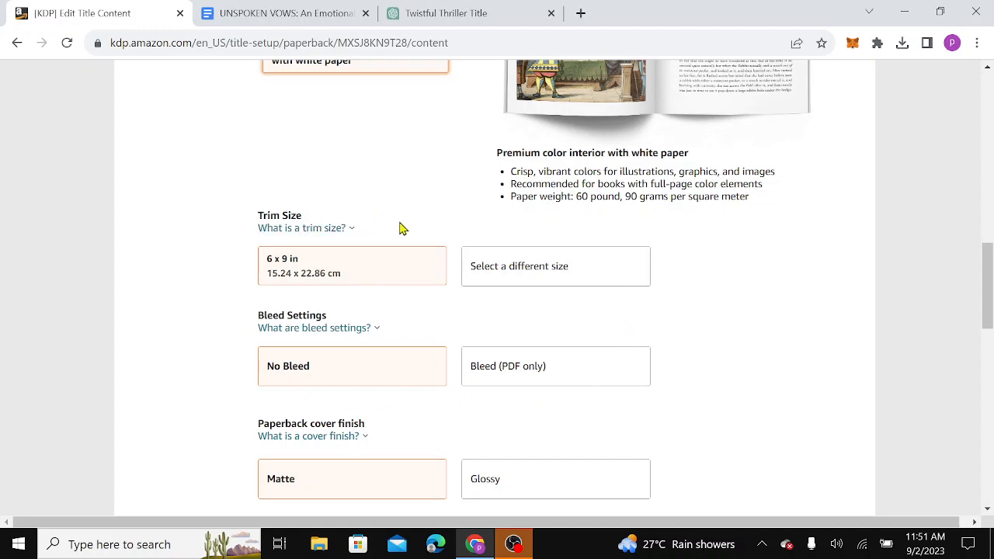
pyautogui.scroll(-5, 401, 227)
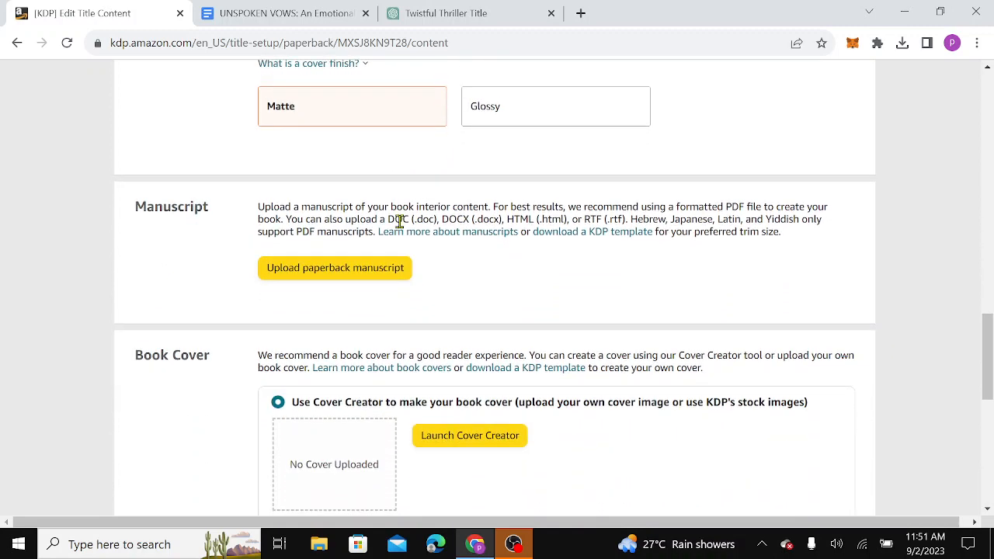
pyautogui.click(284, 14)
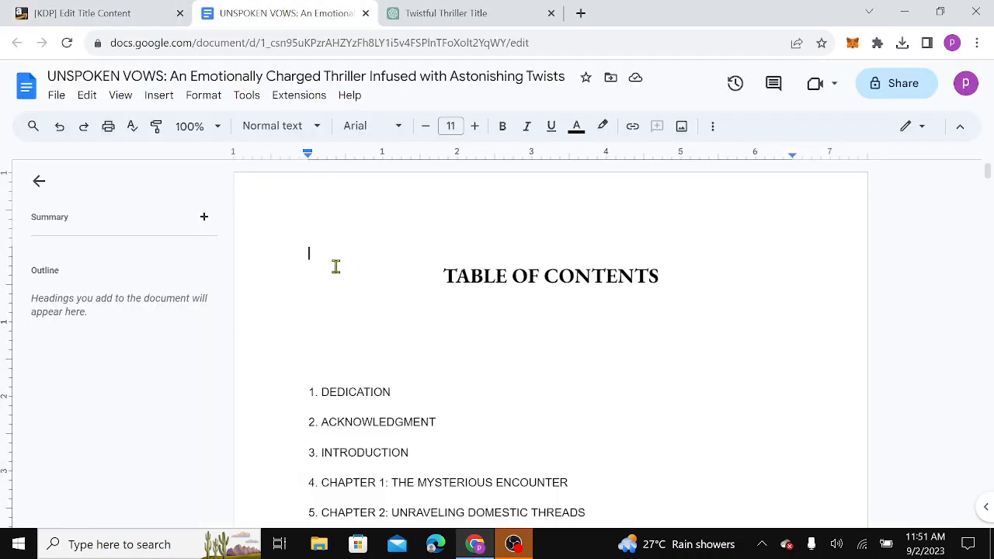
pyautogui.click(444, 13)
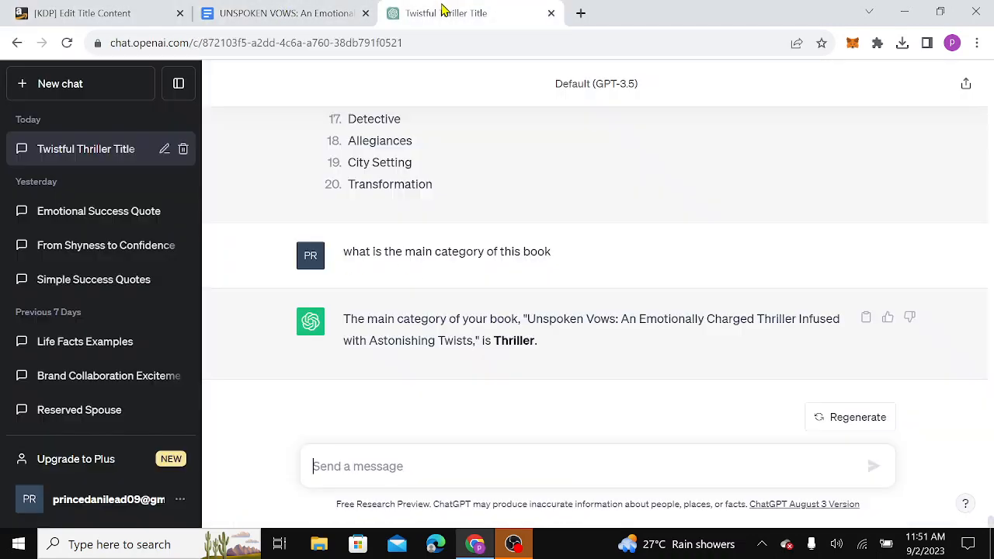
pyautogui.click(316, 11)
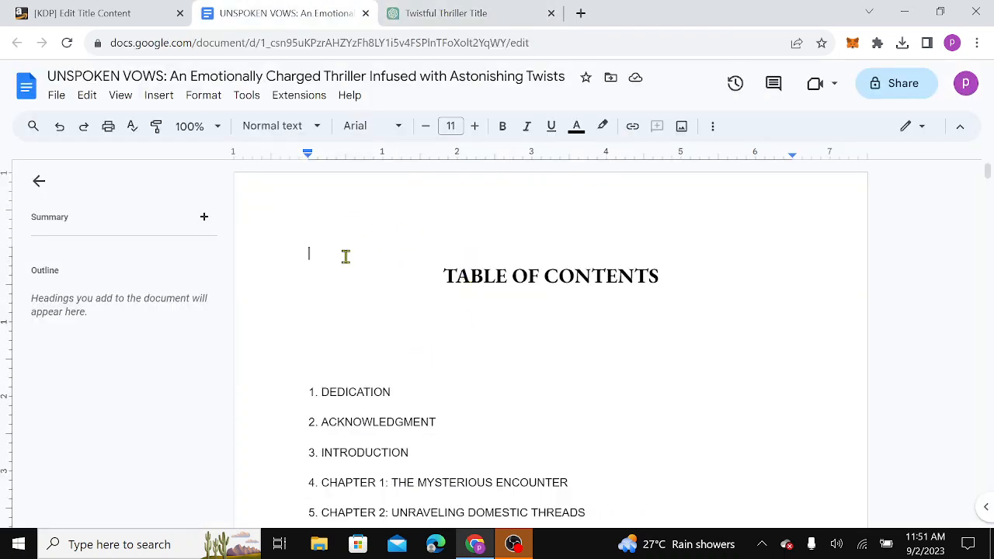
pyautogui.click(69, 6)
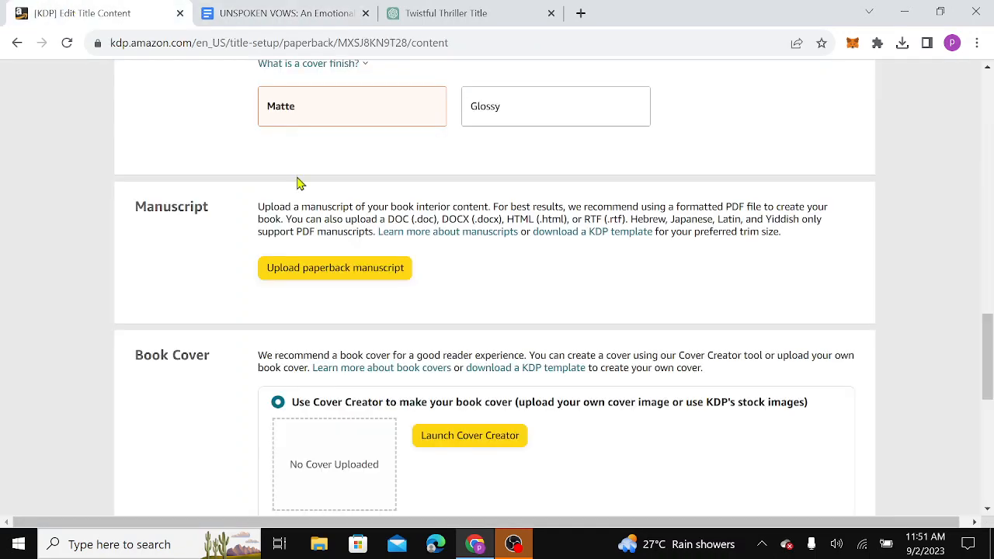
pyautogui.click(256, 10)
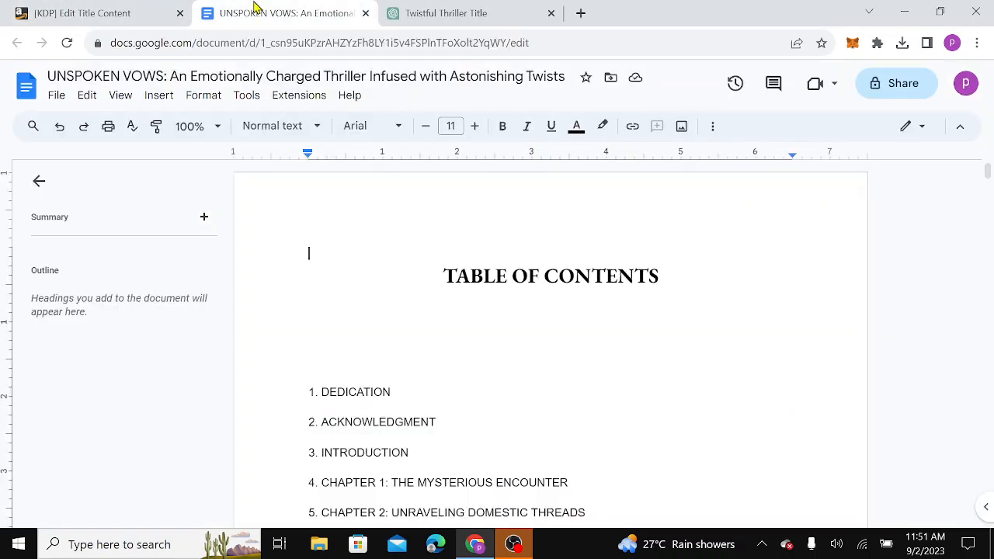
pyautogui.click(111, 9)
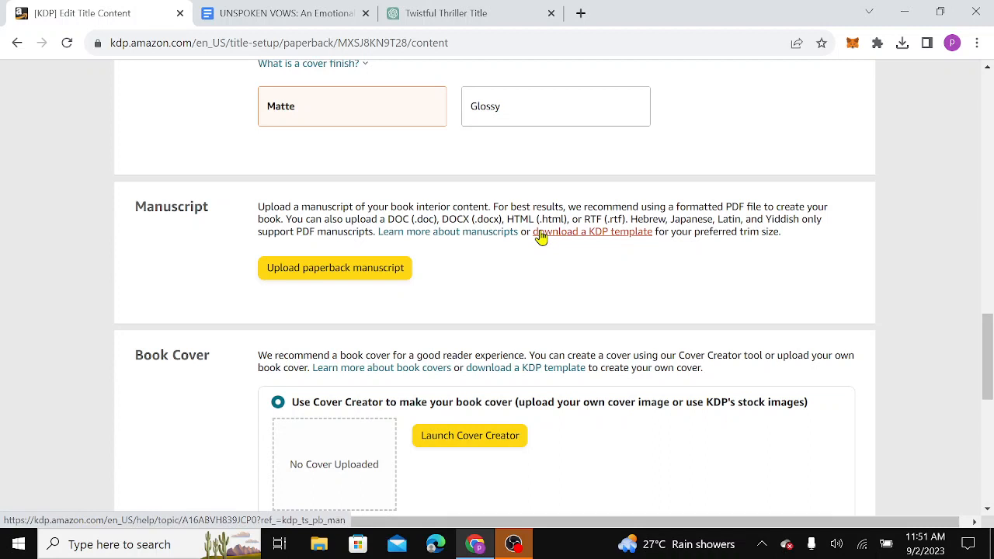
# Step: Open the KDP manuscript template help page from the Manuscript section and download the paperback templates with sample content
pyautogui.click(599, 233)
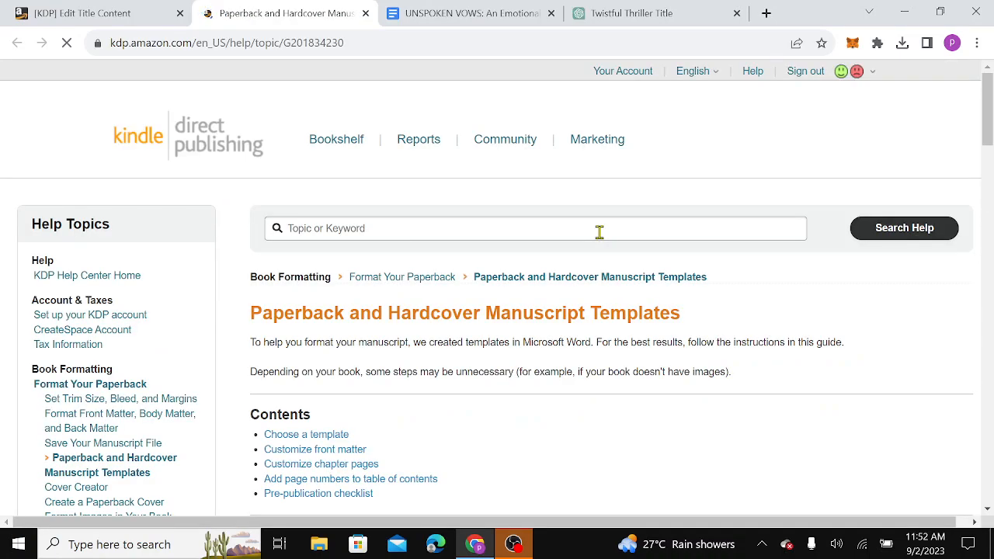
pyautogui.scroll(-4, 598, 237)
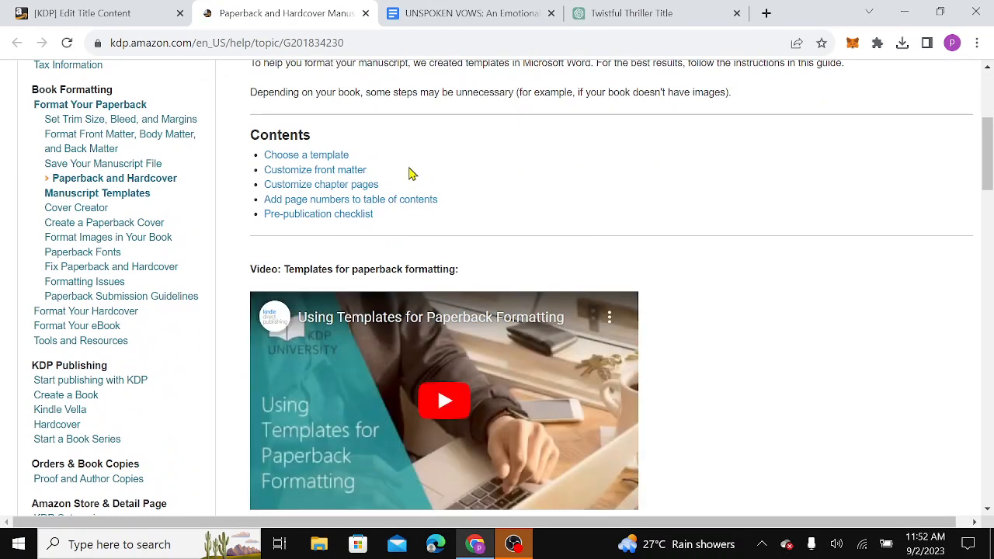
pyautogui.click(308, 158)
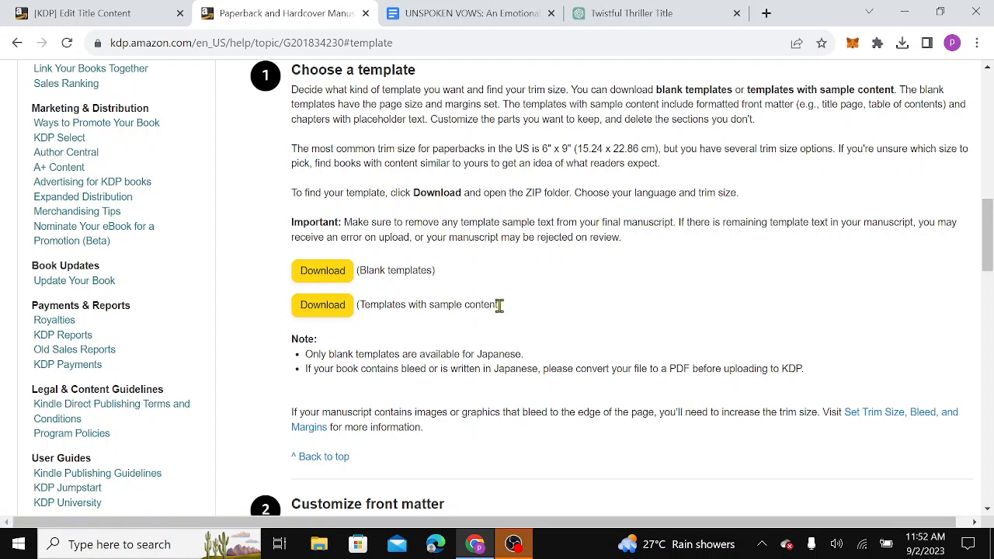
pyautogui.moveTo(499, 306); pyautogui.dragTo(359, 307)
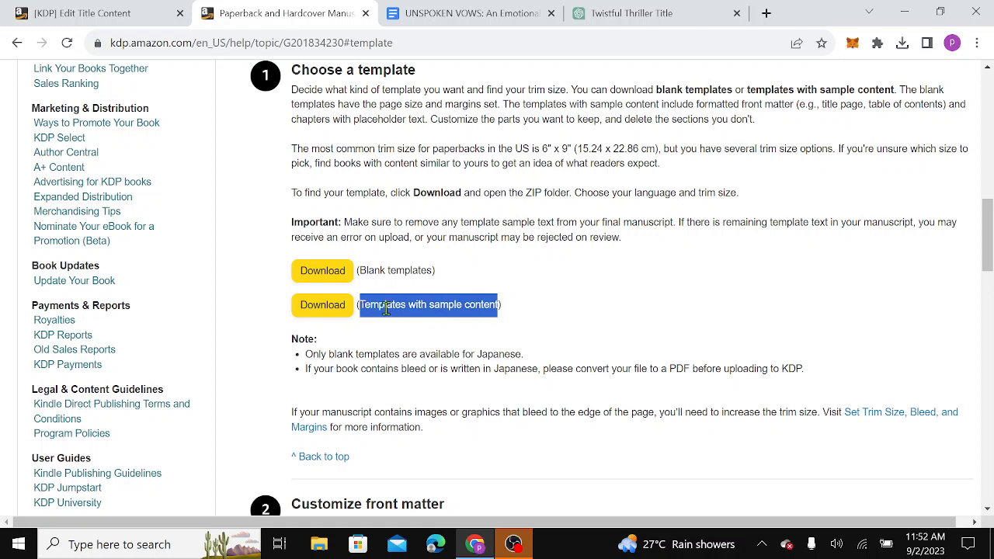
pyautogui.click(385, 309)
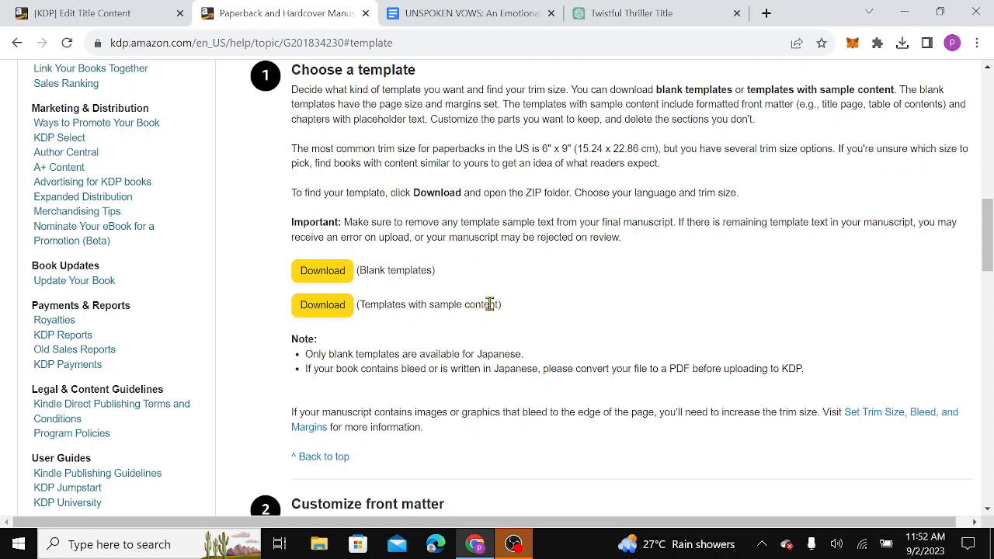
pyautogui.click(345, 309)
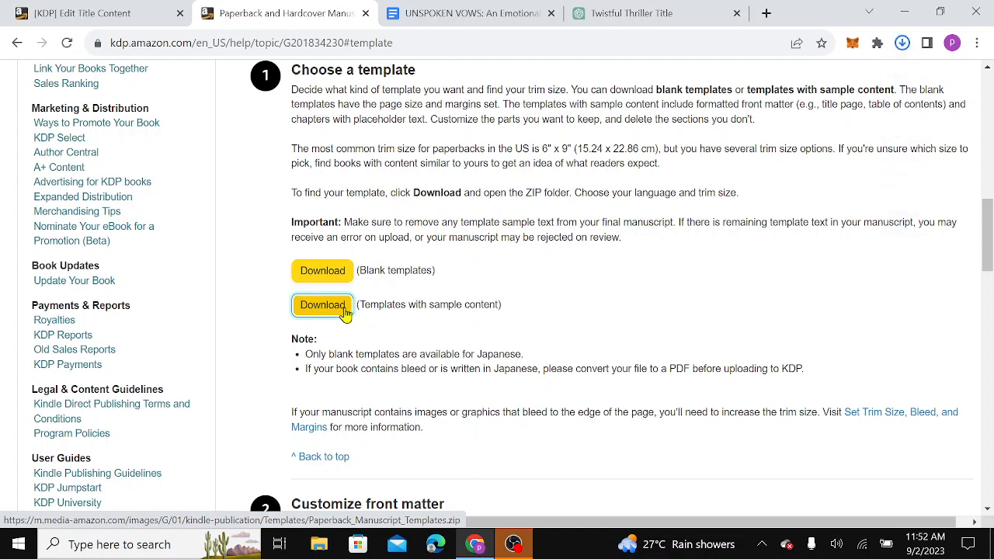
# Step: Check the template archive in the recent downloads and look again at the UNSPOKEN VOWS manuscript document
pyautogui.click(906, 47)
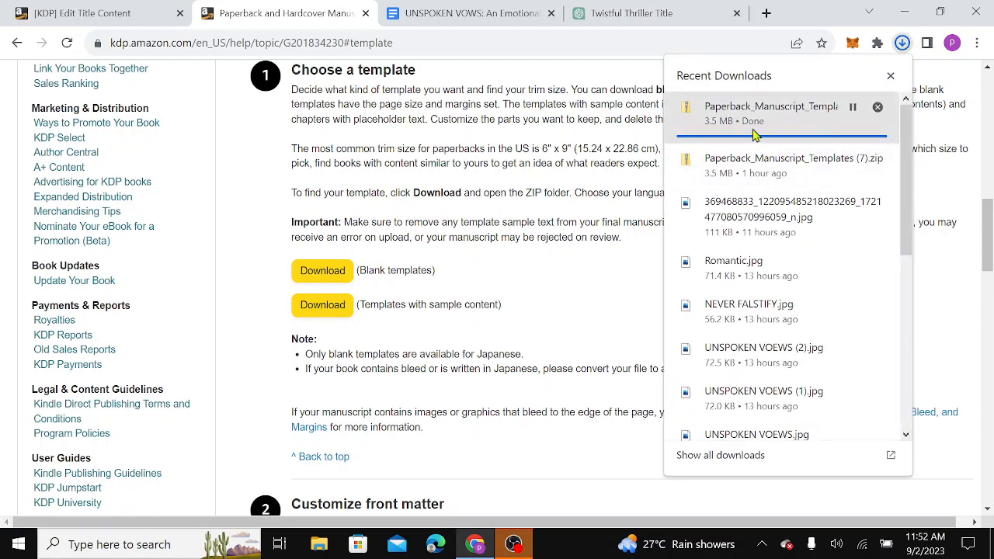
pyautogui.click(576, 279)
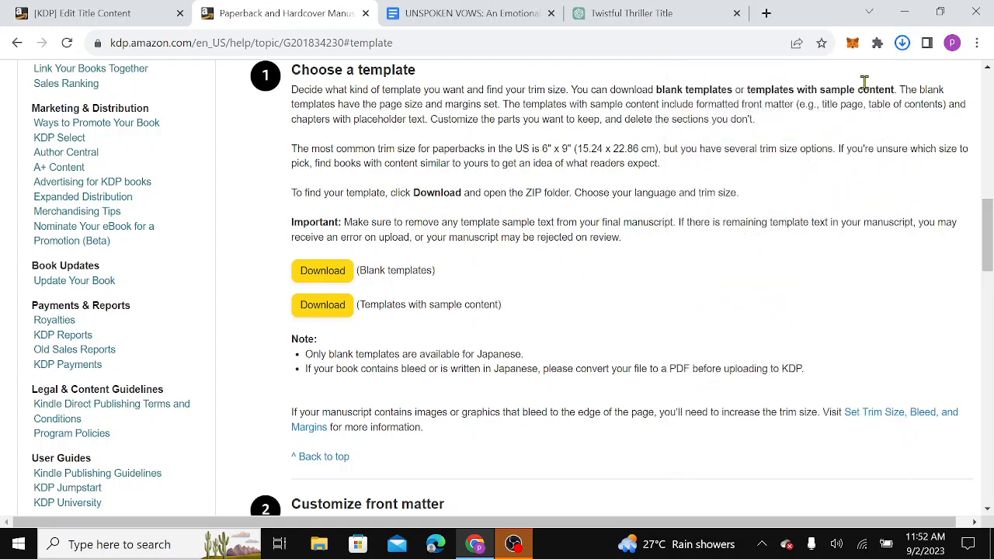
pyautogui.click(901, 44)
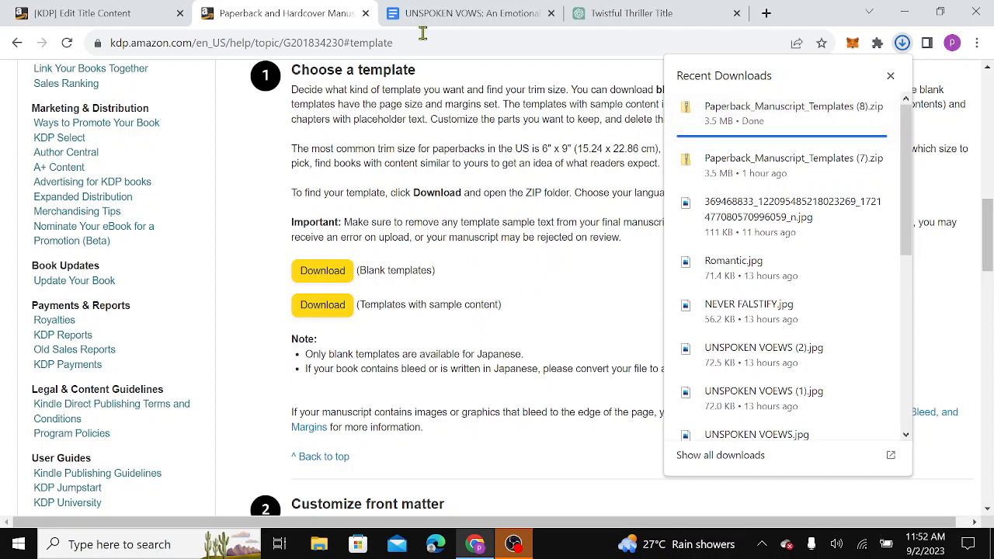
pyautogui.click(457, 13)
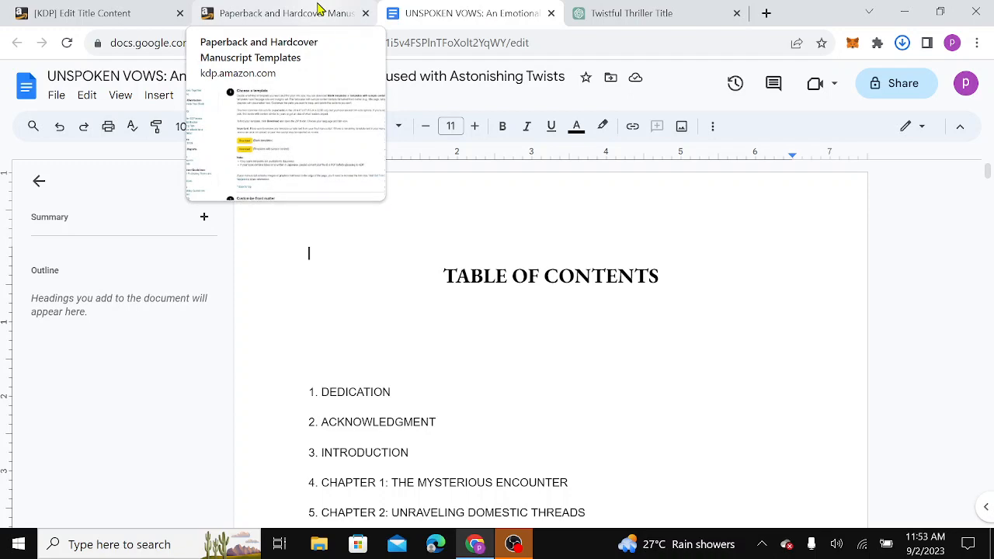
pyautogui.click(317, 8)
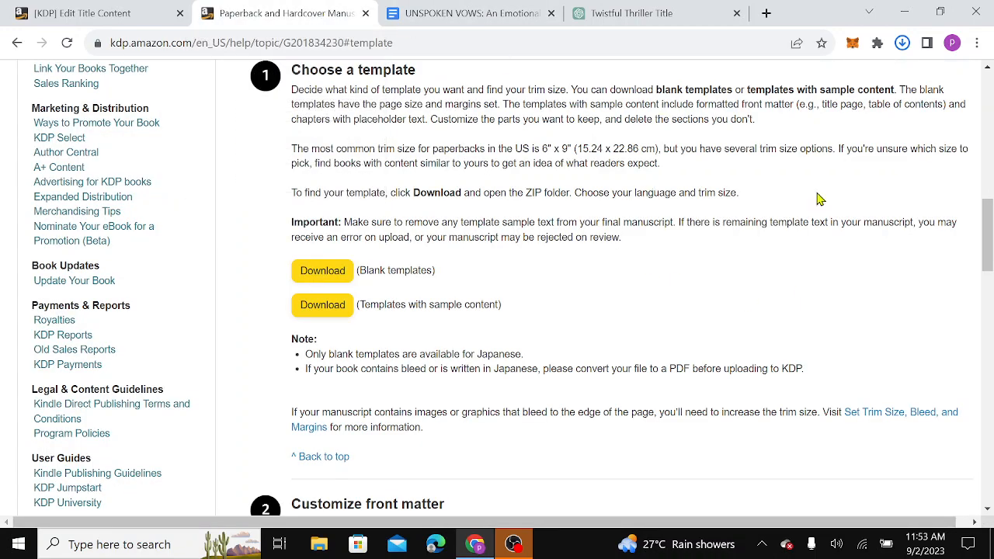
pyautogui.click(901, 44)
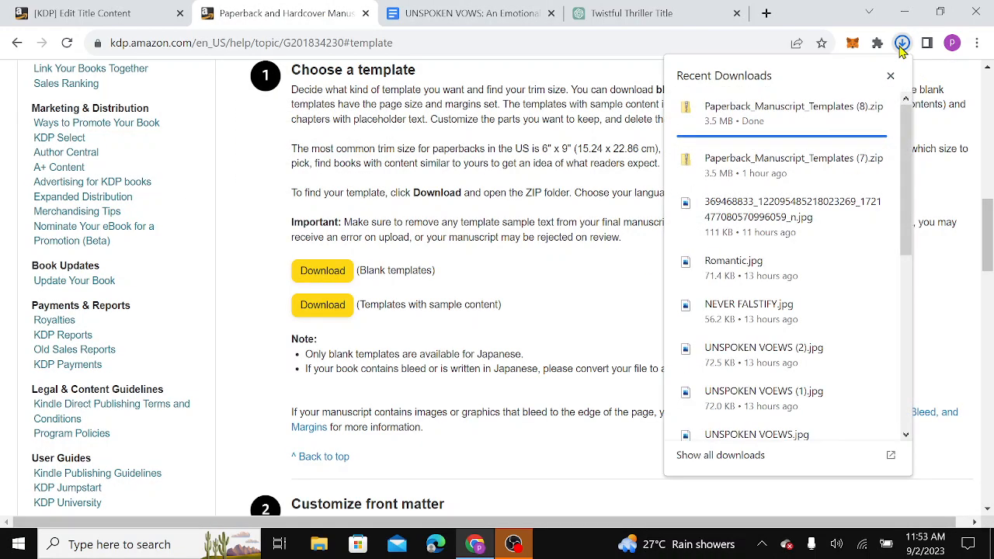
pyautogui.click(550, 282)
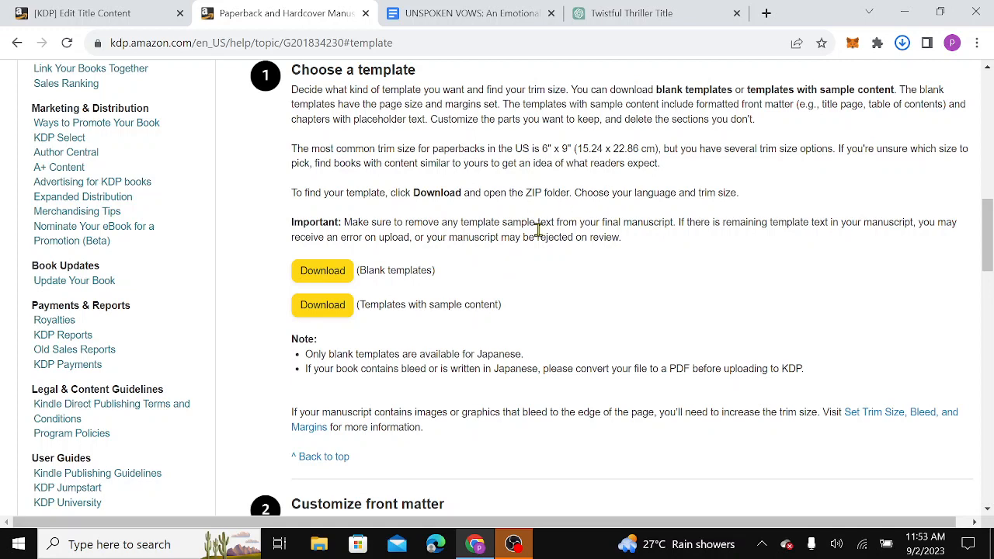
# Step: Open the downloaded Paperback_Manuscript_Templates (8).zip in File Explorer and go to its English template folder
pyautogui.click(902, 42)
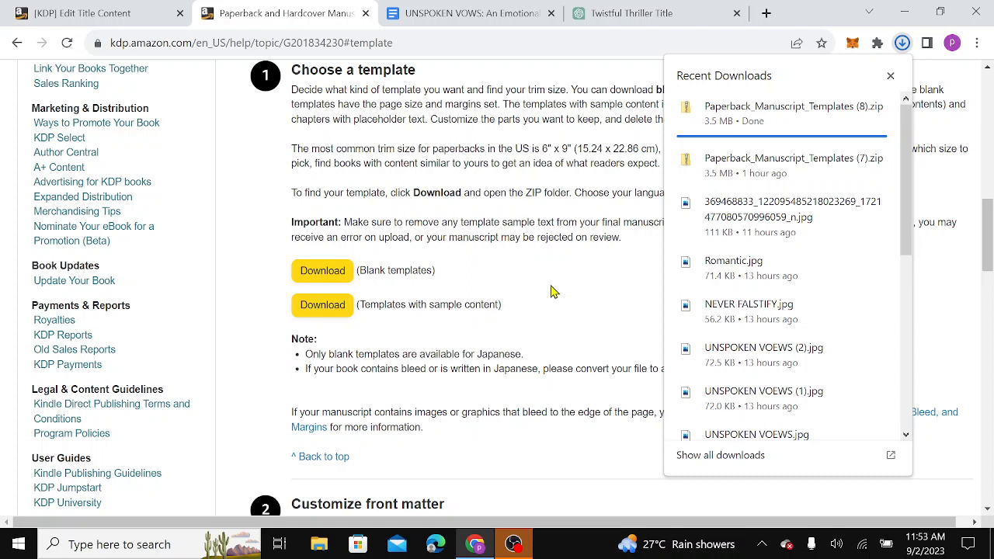
pyautogui.moveTo(730, 122)
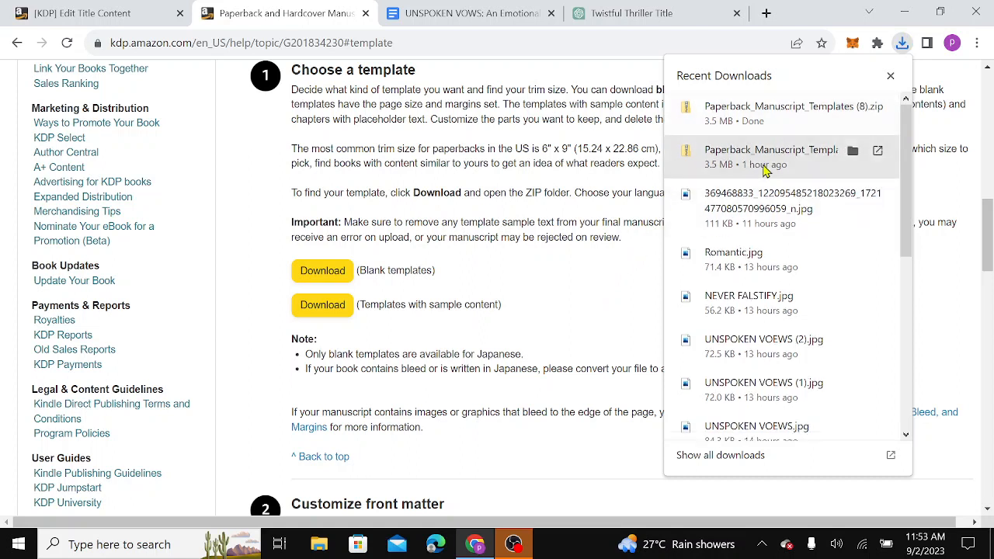
pyautogui.click(774, 118)
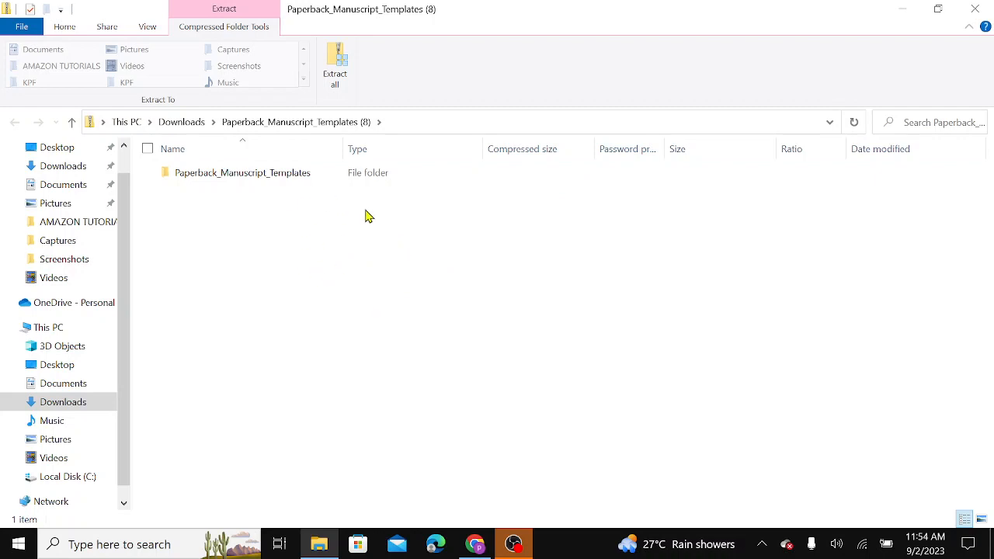
pyautogui.click(295, 177)
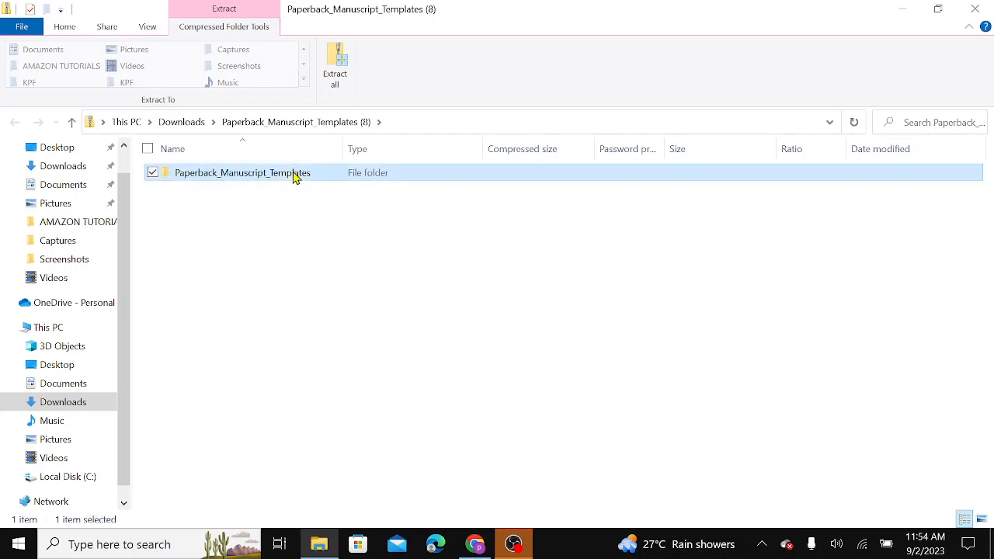
pyautogui.doubleClick(295, 177)
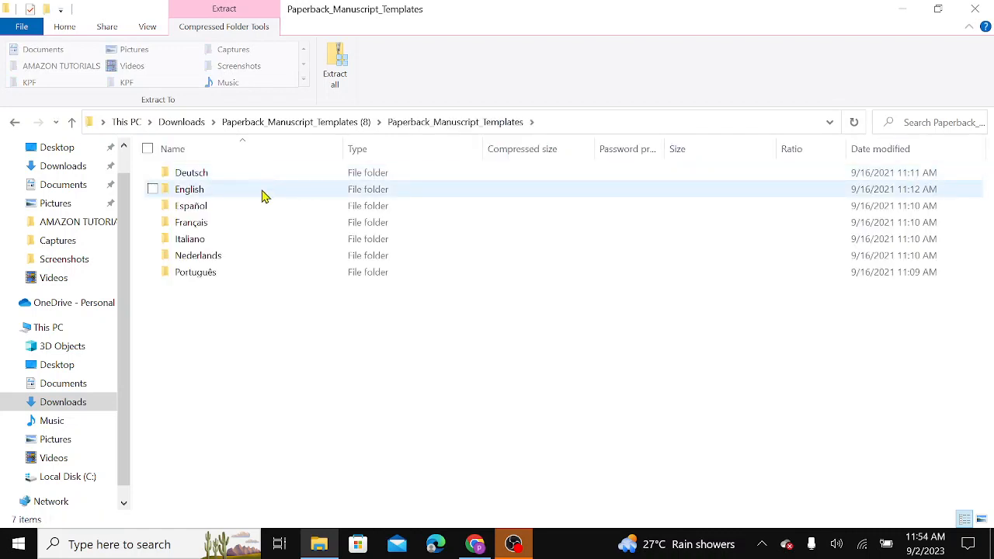
pyautogui.doubleClick(263, 196)
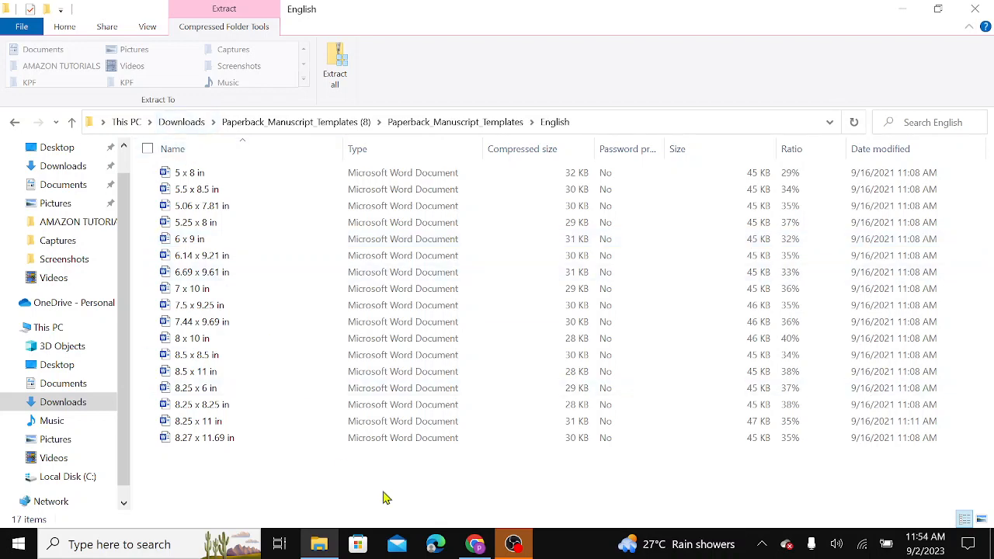
# Step: Switch back to the KDP paperback content page in Chrome and check the selected trim size
pyautogui.click(474, 543)
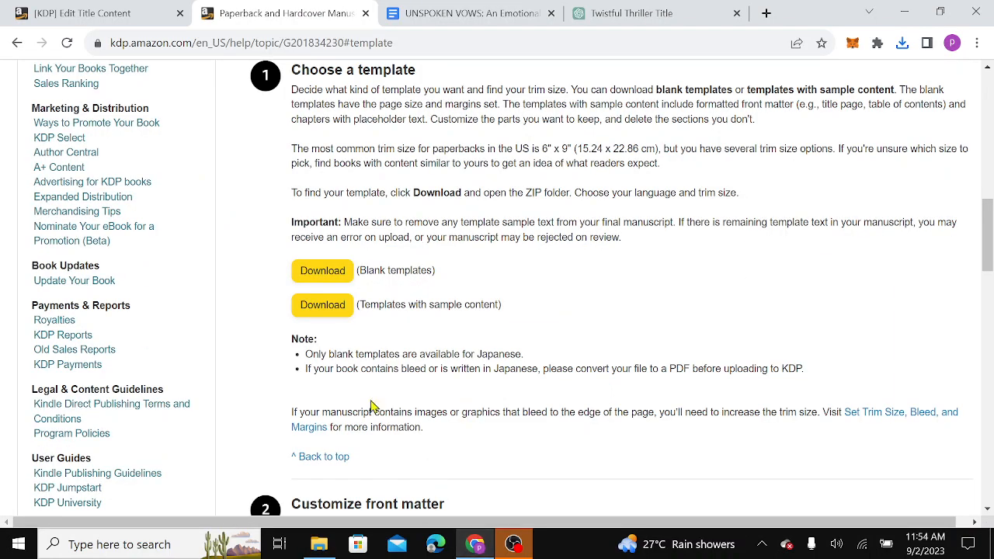
pyautogui.click(101, 11)
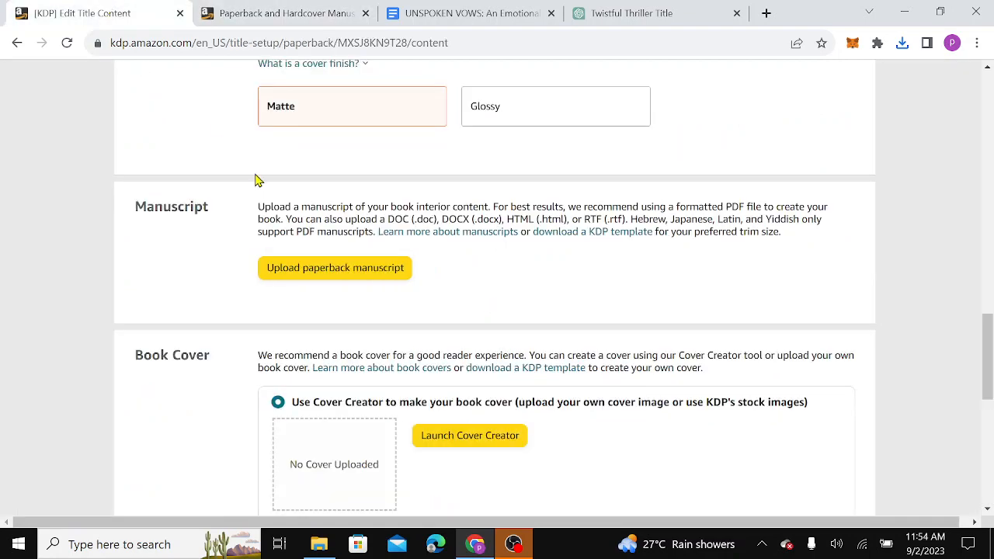
pyautogui.scroll(4, 290, 166)
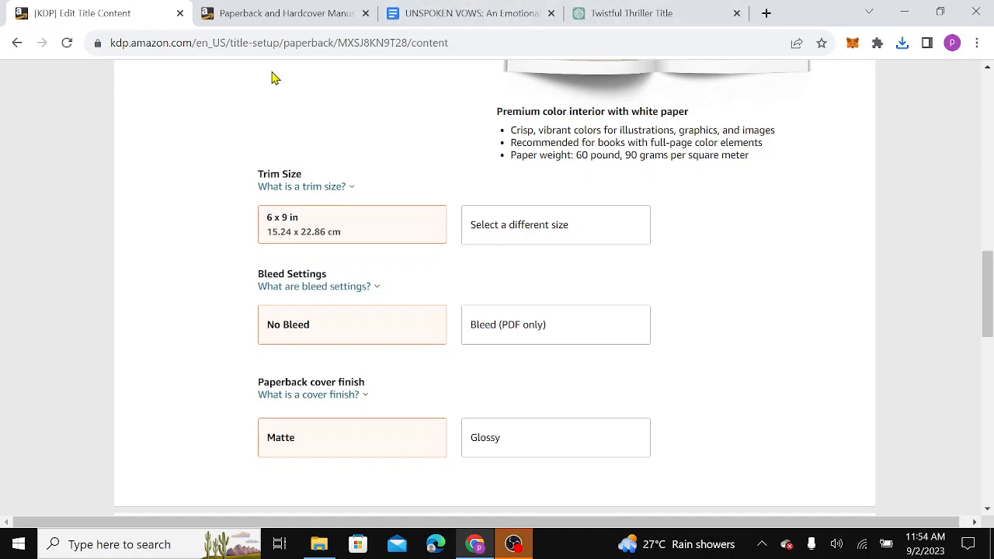
# Step: Return to the English templates in File Explorer, open the 6 x 9 in template in Word and enable editing
pyautogui.click(321, 542)
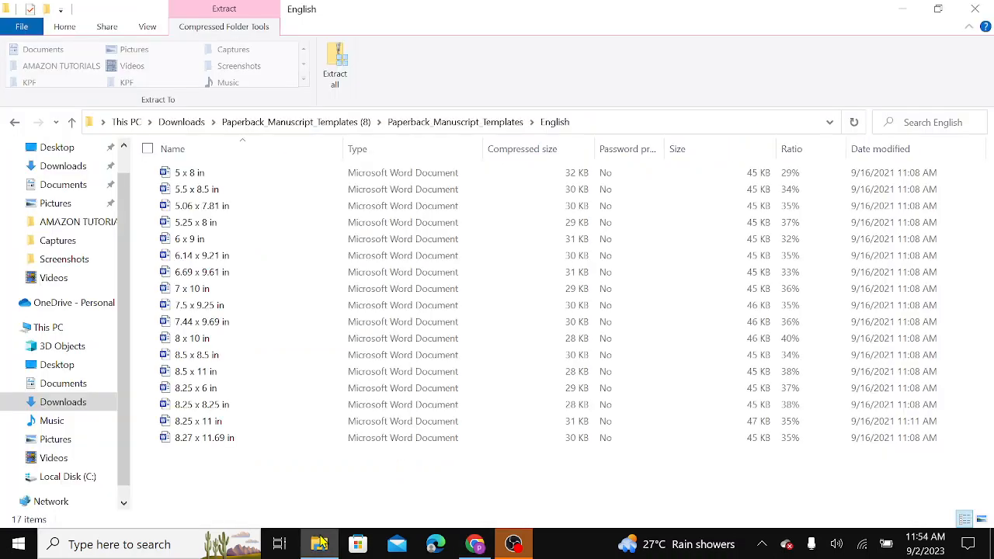
pyautogui.click(250, 240)
pyautogui.doubleClick(249, 240)
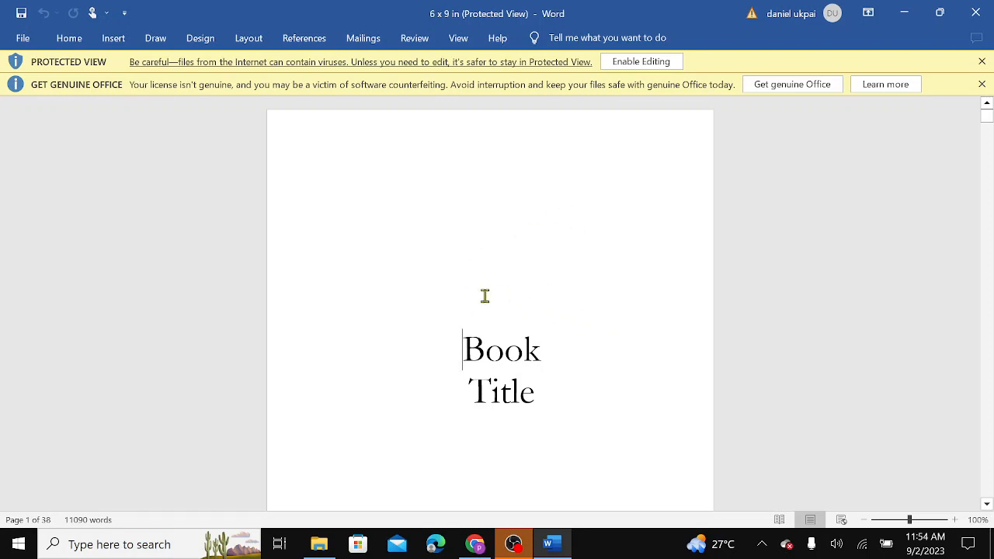
pyautogui.press('BackSpace')
pyautogui.click(656, 62)
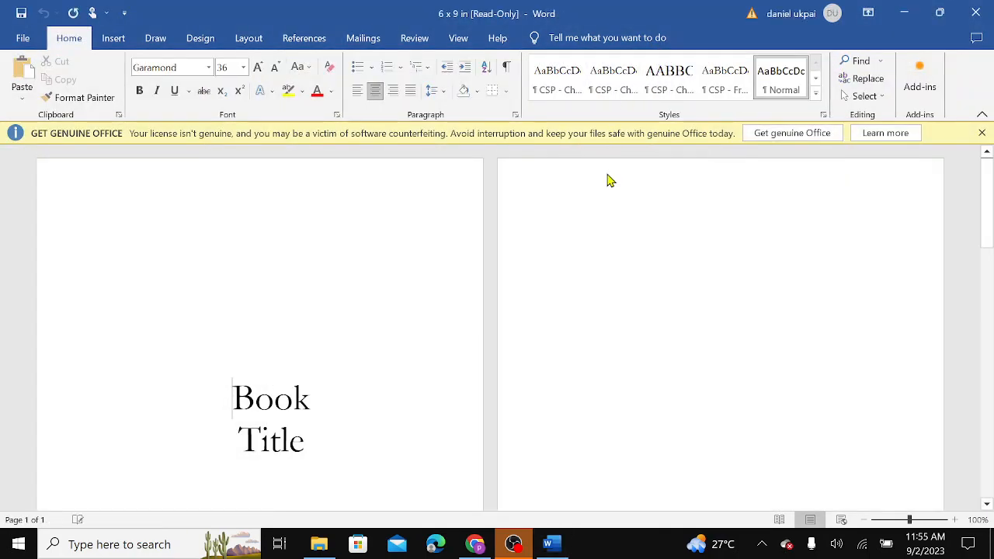
# Step: Look through the 6 x 9 in template from the title page past the front matter to the end of chapter two
pyautogui.press('Down')
pyautogui.press('Down')
pyautogui.press('Down')
pyautogui.press('Down')
pyautogui.press('Down')
pyautogui.press('Down')
pyautogui.press('Down')
pyautogui.press('Down')
pyautogui.press('Down')
pyautogui.press('Down')
pyautogui.press('Down')
pyautogui.press('Down')
pyautogui.press('Down')
pyautogui.press('Down')
pyautogui.press('Down')
pyautogui.press('Down')
pyautogui.press('Down')
pyautogui.press('Down')
pyautogui.press('Down')
pyautogui.press('Down')
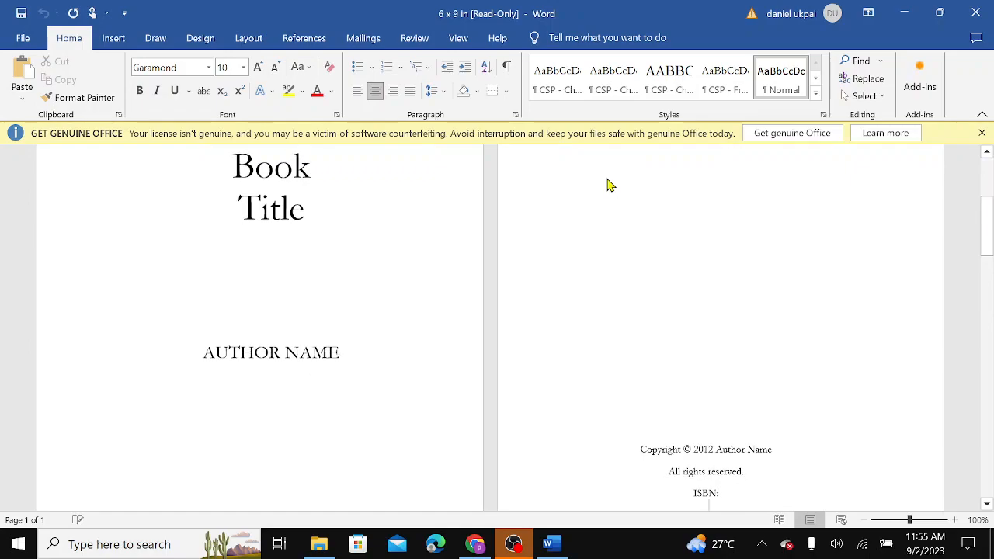
pyautogui.press('Down')
pyautogui.press('Down')
pyautogui.press('Down')
pyautogui.press('Down')
pyautogui.press('Down')
pyautogui.press('Down')
pyautogui.press('Down')
pyautogui.press('Down')
pyautogui.press('Down')
pyautogui.press('Down')
pyautogui.press('Down')
pyautogui.press('Down')
pyautogui.press('Down')
pyautogui.press('Down')
pyautogui.press('Down')
pyautogui.press('Down')
pyautogui.press('Down')
pyautogui.press('Down')
pyautogui.press('Down')
pyautogui.press('Down')
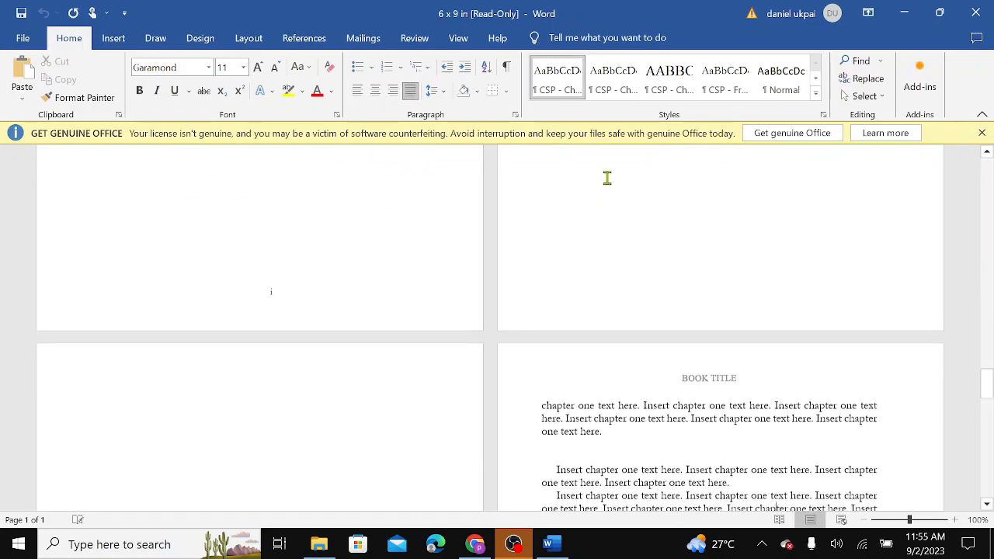
pyautogui.press('Down')
pyautogui.press('Down')
pyautogui.press('Down')
pyautogui.press('Down')
pyautogui.press('Down')
pyautogui.press('Down')
pyautogui.press('Down')
pyautogui.press('Down')
pyautogui.press('Down')
pyautogui.press('Down')
pyautogui.press('Down')
pyautogui.press('Down')
pyautogui.press('Down')
pyautogui.press('Down')
pyautogui.press('Down')
pyautogui.press('Down')
pyautogui.press('Down')
pyautogui.press('Down')
pyautogui.press('Down')
pyautogui.press('Down')
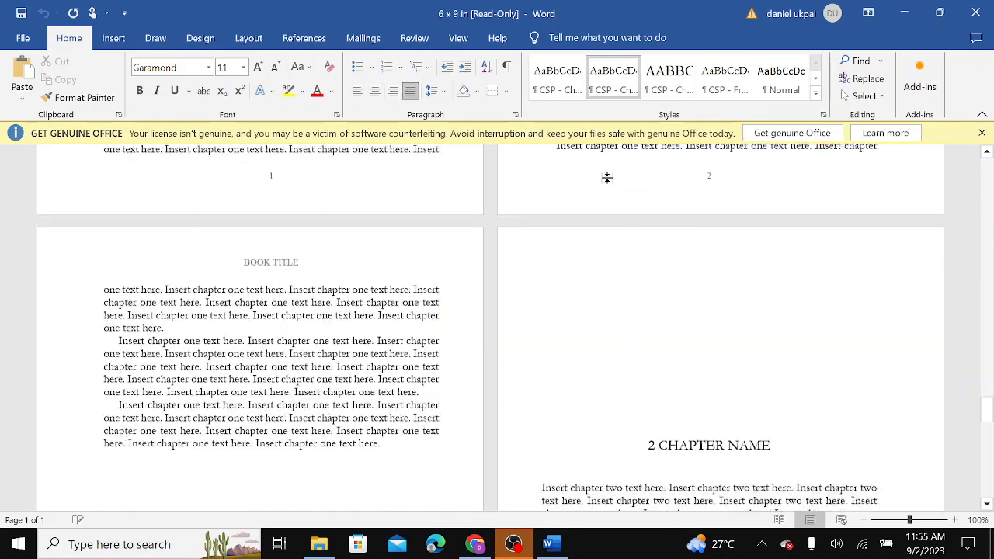
pyautogui.press('Down')
pyautogui.press('Down')
pyautogui.press('Down')
pyautogui.press('Down')
pyautogui.press('Down')
pyautogui.press('Down')
pyautogui.press('Down')
pyautogui.press('Down')
pyautogui.press('Down')
pyautogui.press('Down')
pyautogui.press('Down')
pyautogui.press('Down')
pyautogui.press('Down')
pyautogui.press('Down')
pyautogui.press('Down')
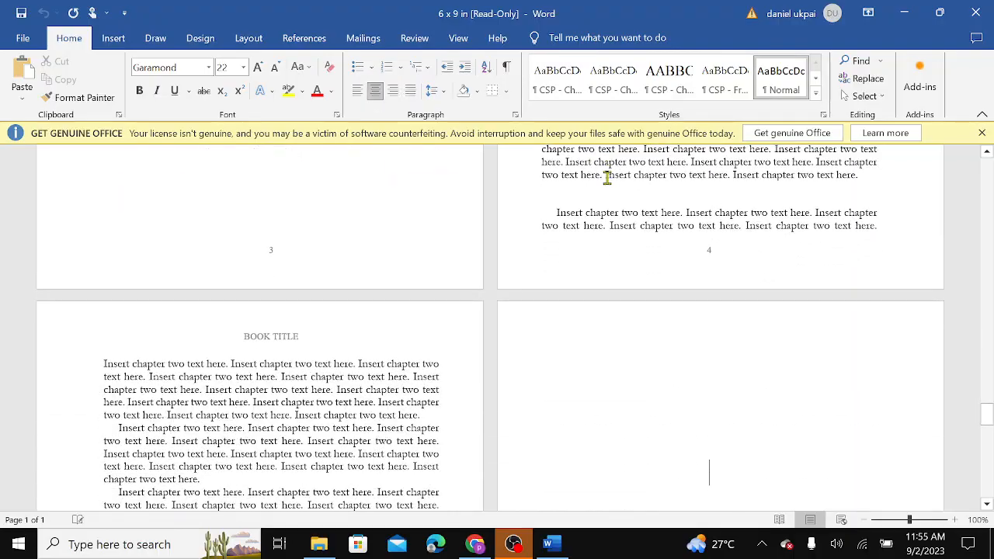
# Step: Review the template's chapter, dedication and copyright pages in reverse, back to the title page
pyautogui.press('Up')
pyautogui.press('Up')
pyautogui.press('Up')
pyautogui.press('Up')
pyautogui.press('Up')
pyautogui.press('Up')
pyautogui.press('Up')
pyautogui.press('Up')
pyautogui.press('Up')
pyautogui.press('Up')
pyautogui.press('Up')
pyautogui.press('Up')
pyautogui.press('Up')
pyautogui.press('Up')
pyautogui.press('Up')
pyautogui.press('Up')
pyautogui.press('Up')
pyautogui.press('Up')
pyautogui.press('Up')
pyautogui.press('Up')
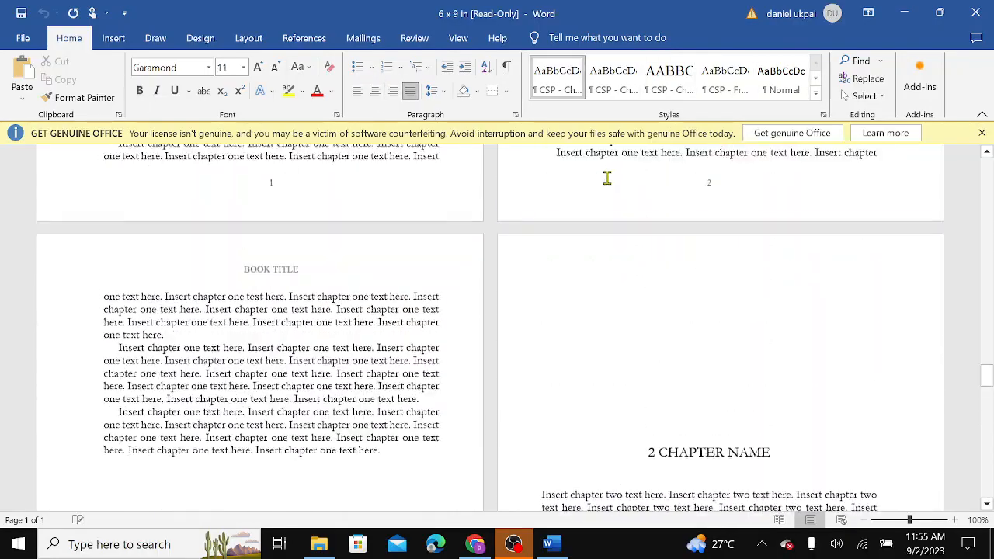
pyautogui.press('Up')
pyautogui.press('Up')
pyautogui.press('Up')
pyautogui.press('Up')
pyautogui.press('Up')
pyautogui.press('Up')
pyautogui.press('Up')
pyautogui.press('Up')
pyautogui.press('Up')
pyautogui.press('Up')
pyautogui.press('Up')
pyautogui.press('Up')
pyautogui.press('Up')
pyautogui.press('Up')
pyautogui.press('Up')
pyautogui.press('Up')
pyautogui.press('Up')
pyautogui.press('Up')
pyautogui.press('Up')
pyautogui.press('Up')
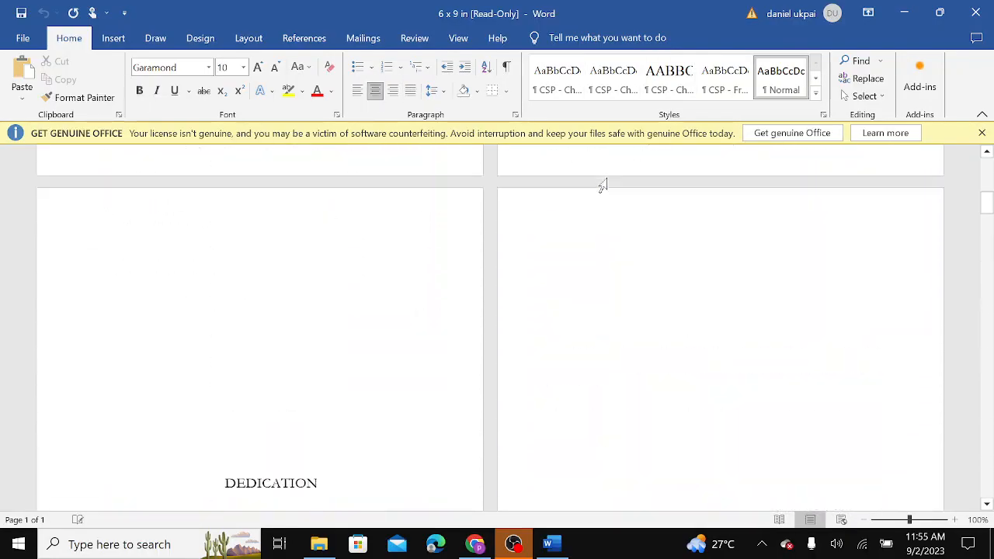
pyautogui.press('Up')
pyautogui.press('Up')
pyautogui.press('Up')
pyautogui.press('Up')
pyautogui.press('Up')
pyautogui.press('Up')
pyautogui.press('Up')
pyautogui.press('Up')
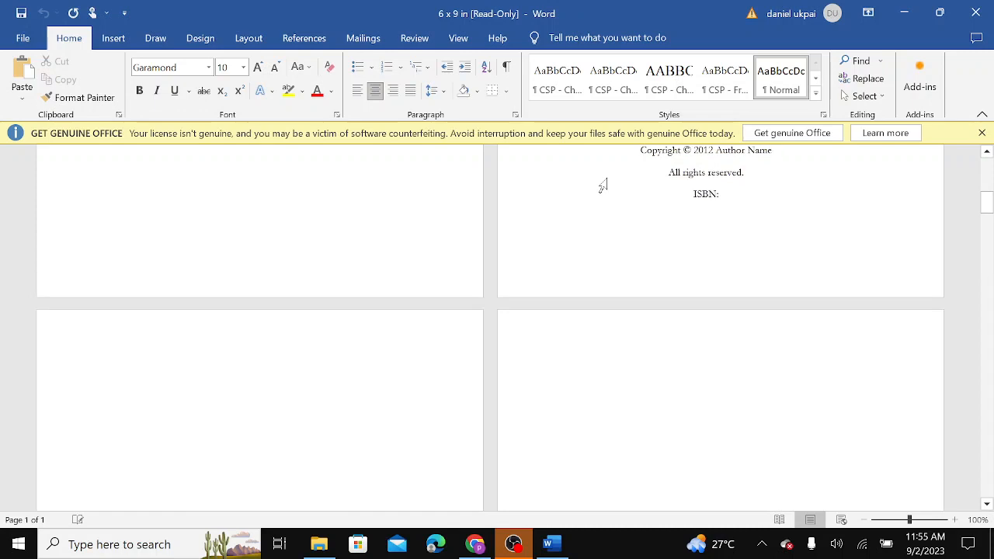
pyautogui.press('Up')
pyautogui.press('Up')
pyautogui.press('Up')
pyautogui.press('Up')
pyautogui.press('Up')
pyautogui.press('Up')
pyautogui.press('Up')
pyautogui.press('Up')
pyautogui.press('Up')
pyautogui.press('Up')
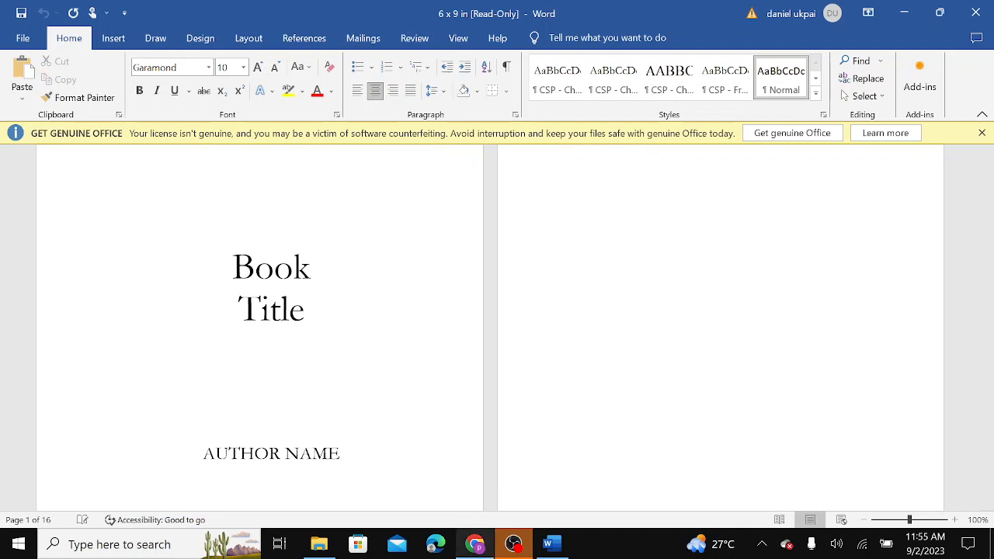
# Step: Switch to the manuscript in Google Docs in Chrome and copy UNSPOKEN VOWS from the document's name
pyautogui.click(474, 543)
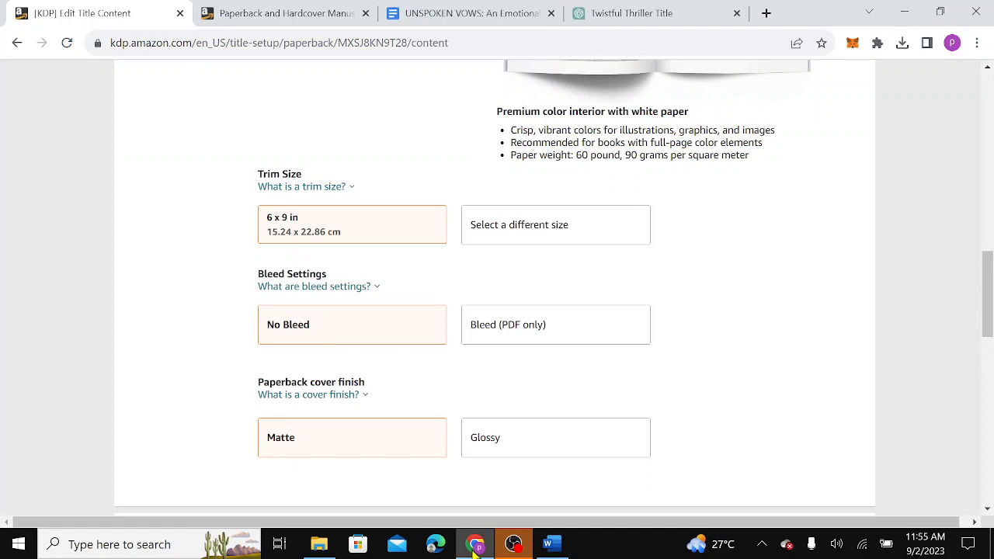
pyautogui.click(453, 17)
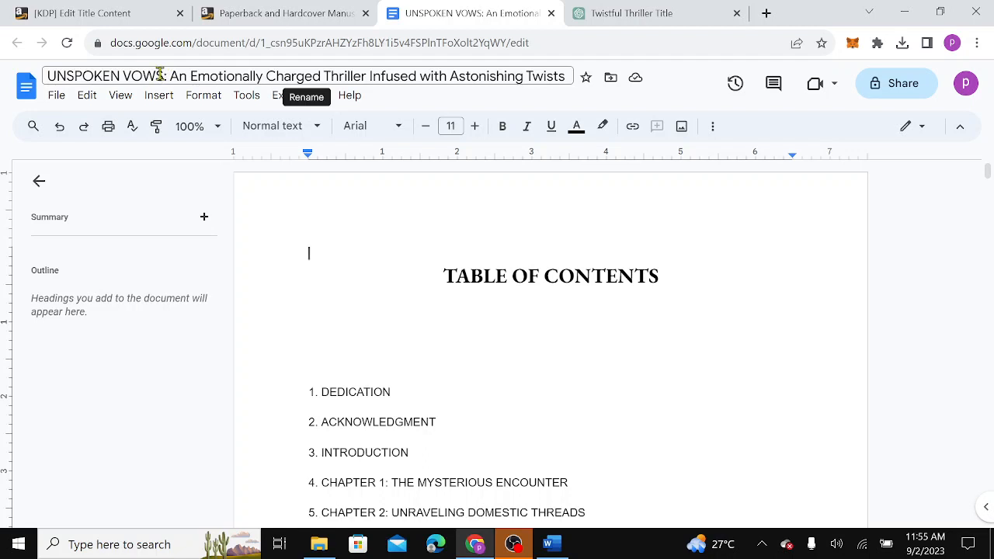
pyautogui.moveTo(164, 75); pyautogui.dragTo(45, 78)
pyautogui.hotkey('ctrl', 'c')
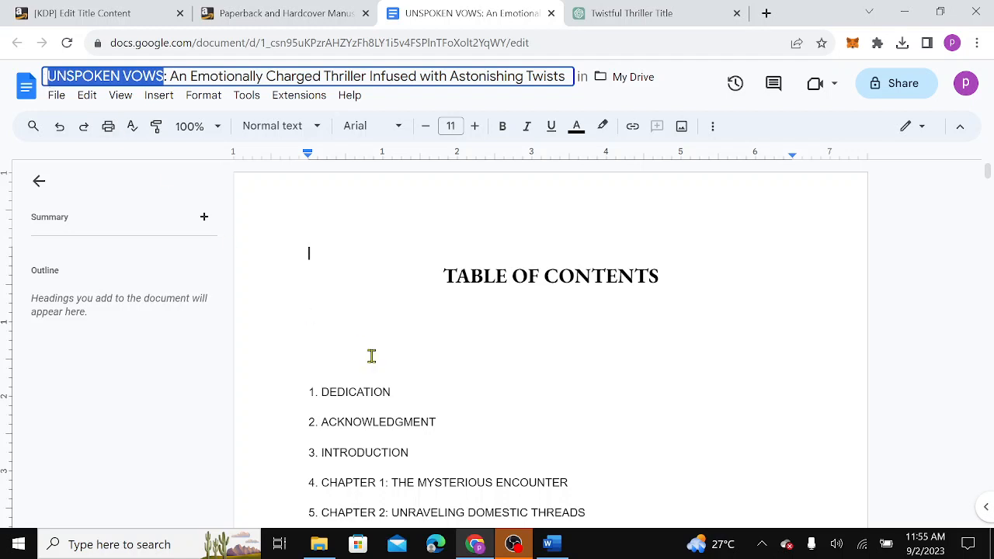
# Step: Switch to the 6 x 9 in template in Word and replace the Book Title placeholder with the copied title UNSPOKEN VOWS
pyautogui.click(549, 546)
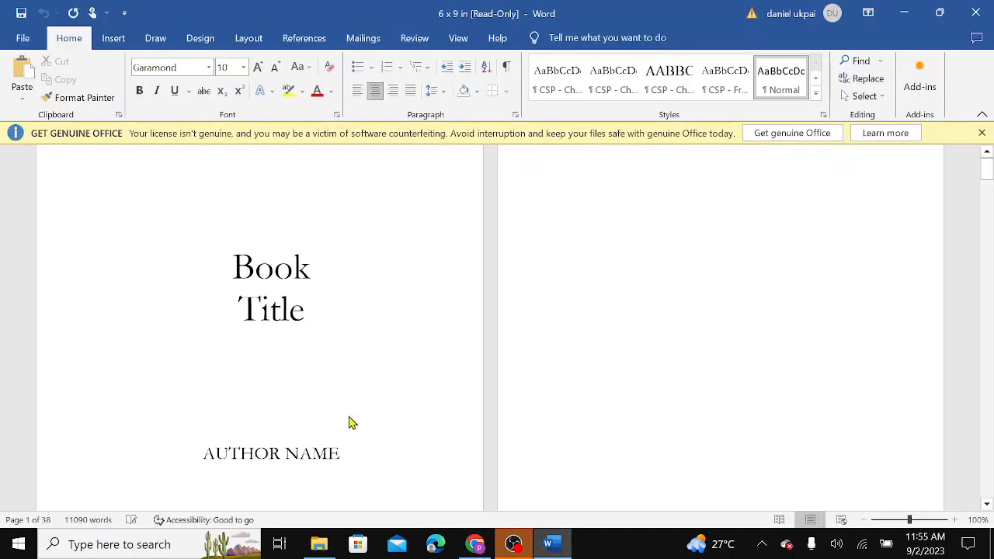
pyautogui.moveTo(239, 261); pyautogui.dragTo(262, 214)
pyautogui.click(345, 267)
pyautogui.press('Down')
pyautogui.press('Down')
pyautogui.press('Down')
pyautogui.press('Down')
pyautogui.press('Down')
pyautogui.press('Down')
pyautogui.press('Down')
pyautogui.press('Down')
pyautogui.press('Down')
pyautogui.press('Down')
pyautogui.press('Down')
pyautogui.press('Down')
pyautogui.press('Down')
pyautogui.press('Down')
pyautogui.press('Down')
pyautogui.press('Down')
pyautogui.press('Down')
pyautogui.press('Down')
pyautogui.press('Down')
pyautogui.press('Down')
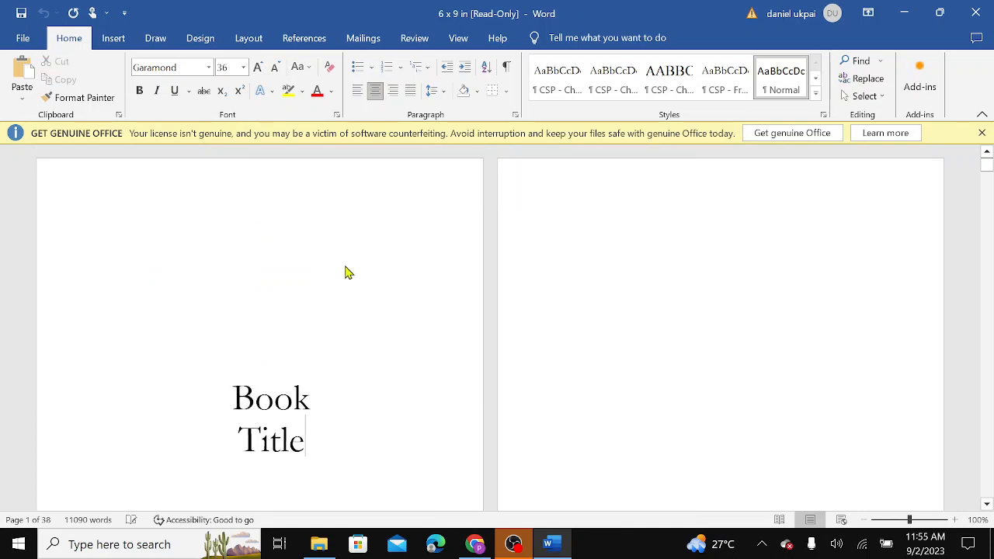
pyautogui.press('Up')
pyautogui.press('Up')
pyautogui.press('Up')
pyautogui.press('Up')
pyautogui.press('Up')
pyautogui.press('Up')
pyautogui.press('Up')
pyautogui.press('Up')
pyautogui.press('Up')
pyautogui.press('Up')
pyautogui.press('Up')
pyautogui.press('Up')
pyautogui.press('Up')
pyautogui.press('Up')
pyautogui.press('Up')
pyautogui.press('Up')
pyautogui.press('Up')
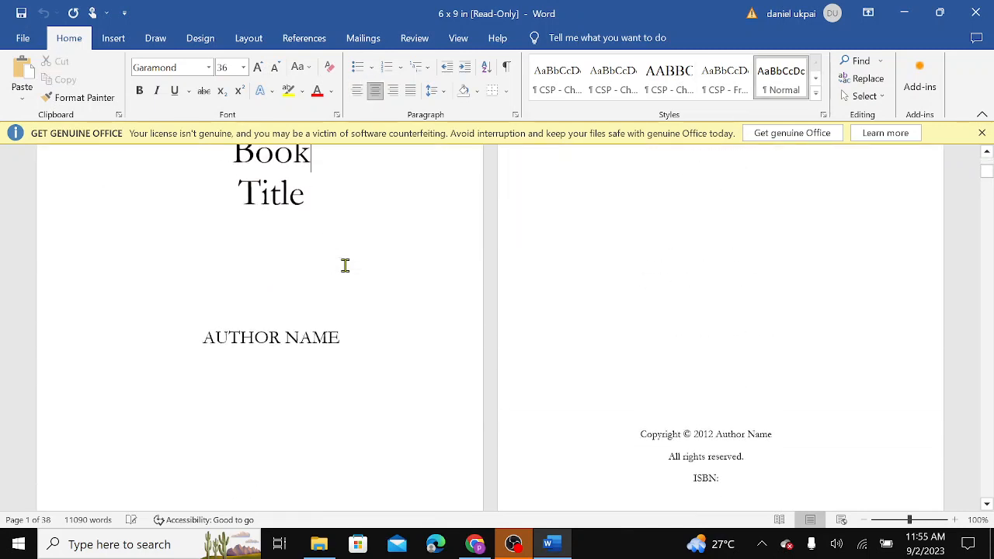
pyautogui.moveTo(222, 170); pyautogui.dragTo(288, 218)
pyautogui.hotkey('ctrl', 'v')
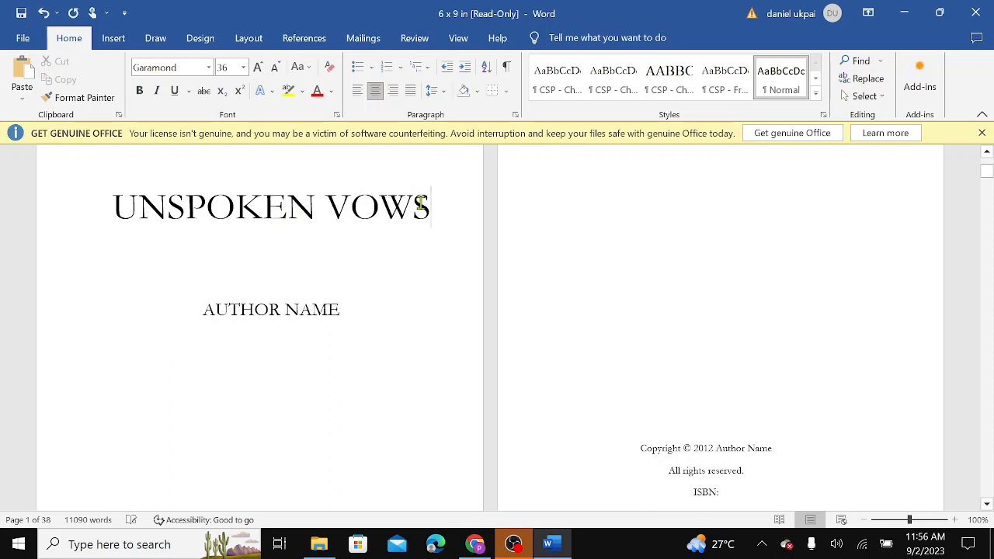
# Step: Copy the subtitle "An Emotionally Charged Thriller Infused with Astonishing Twists" from the Google Docs document name and paste it below the title in Word
pyautogui.press('Return')
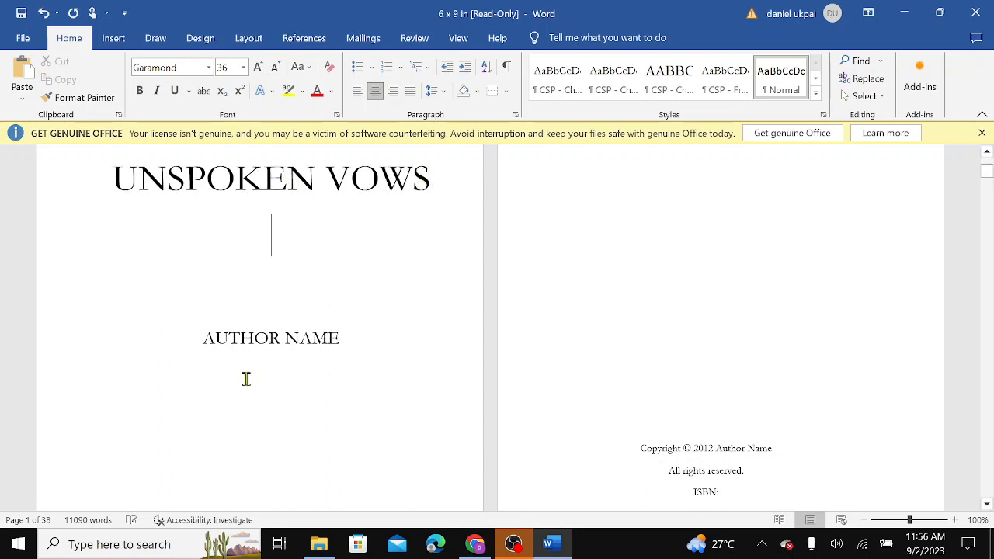
pyautogui.click(468, 546)
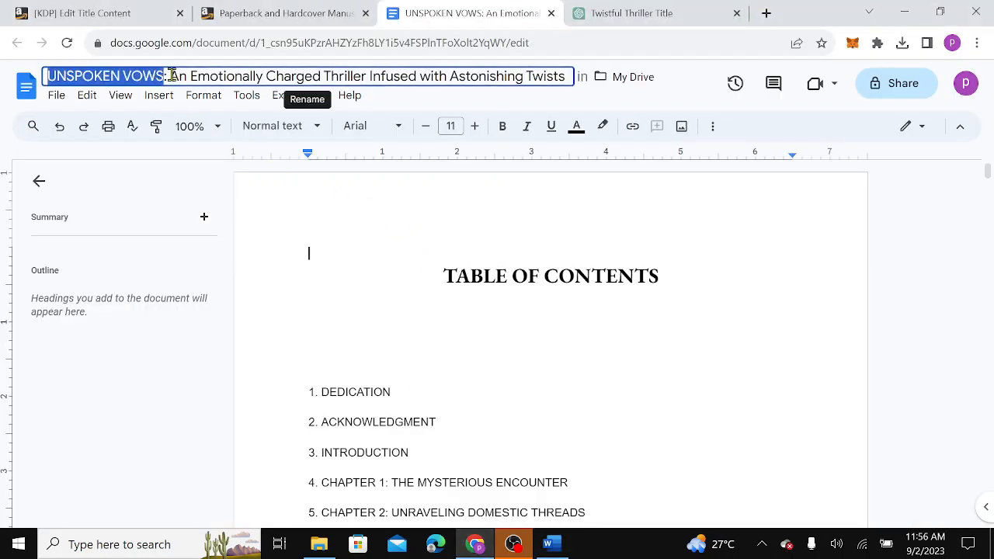
pyautogui.moveTo(170, 75); pyautogui.dragTo(582, 82)
pyautogui.hotkey('ctrl', 'c')
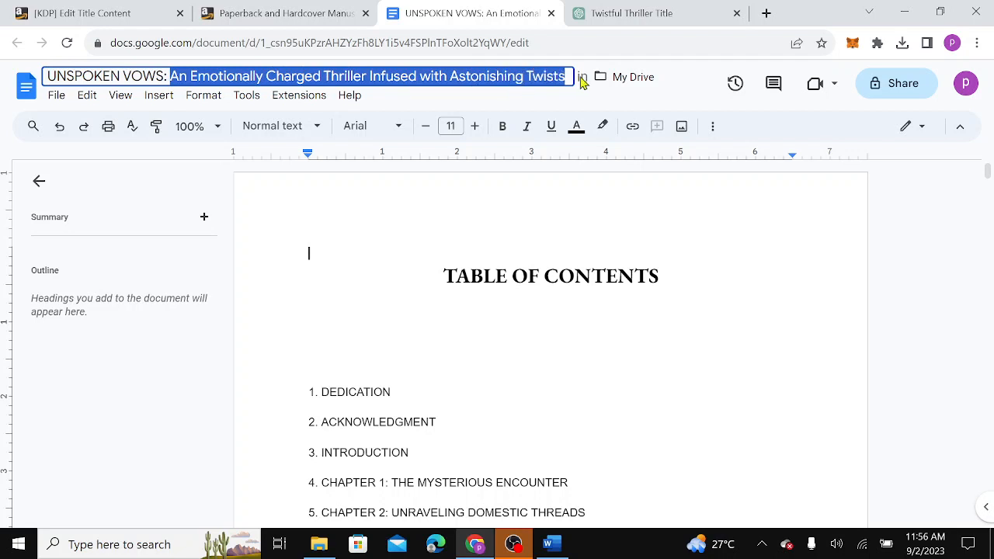
pyautogui.click(559, 545)
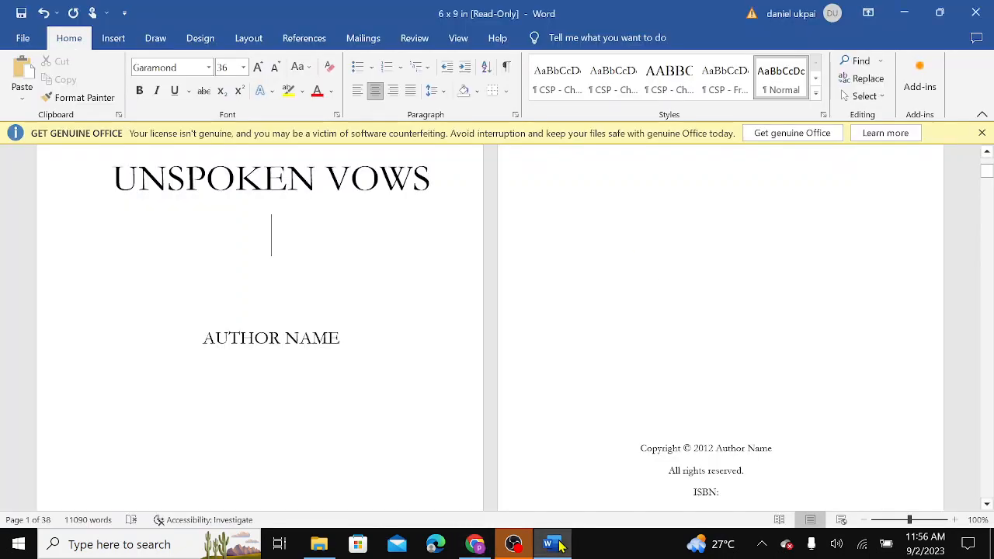
pyautogui.click(257, 273)
pyautogui.hotkey('ctrl', 'v')
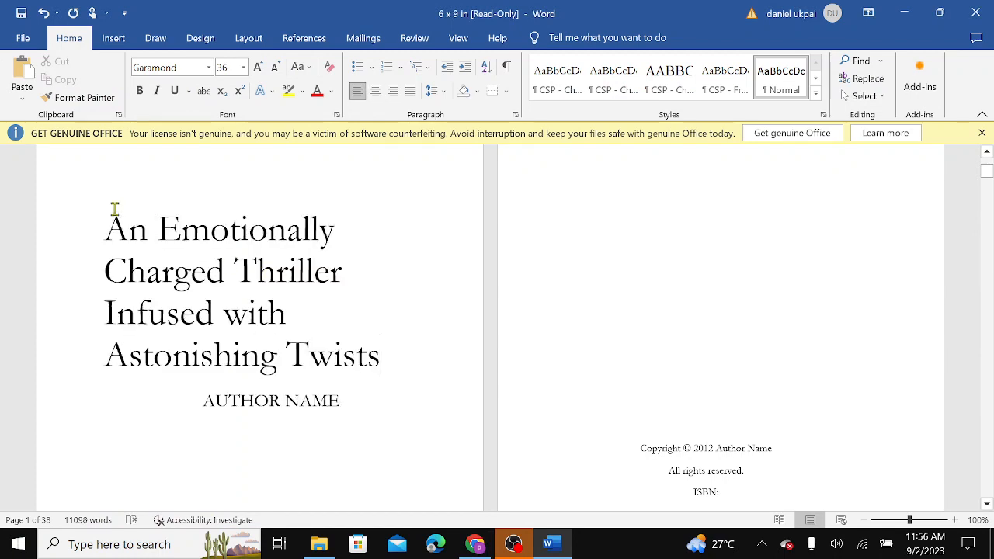
# Step: Set the subtitle's font size on the title page to 22
pyautogui.moveTo(111, 210); pyautogui.dragTo(336, 347)
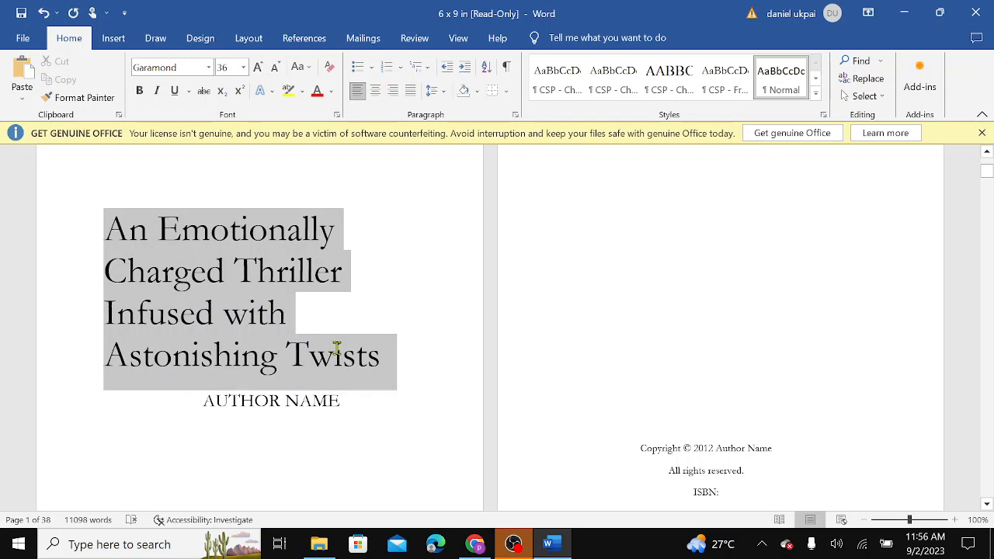
pyautogui.click(243, 67)
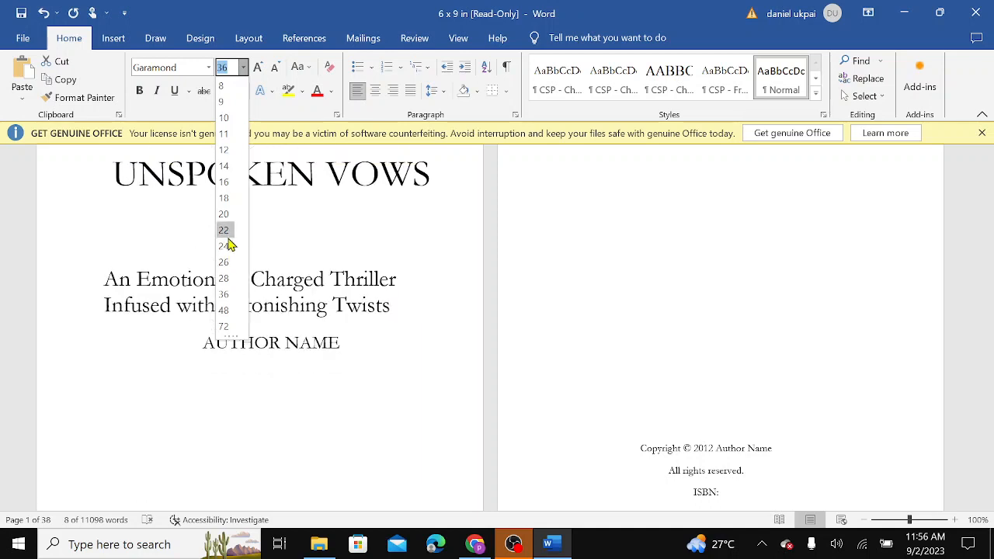
pyautogui.click(226, 237)
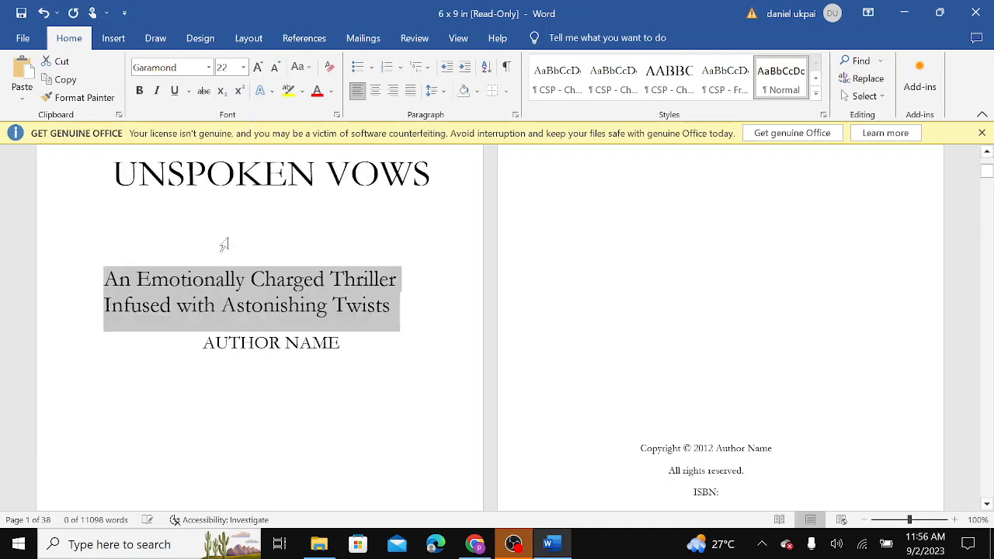
# Step: Remove the empty line between title and subtitle, and add two empty lines between the subtitle and AUTHOR NAME
pyautogui.click(272, 245)
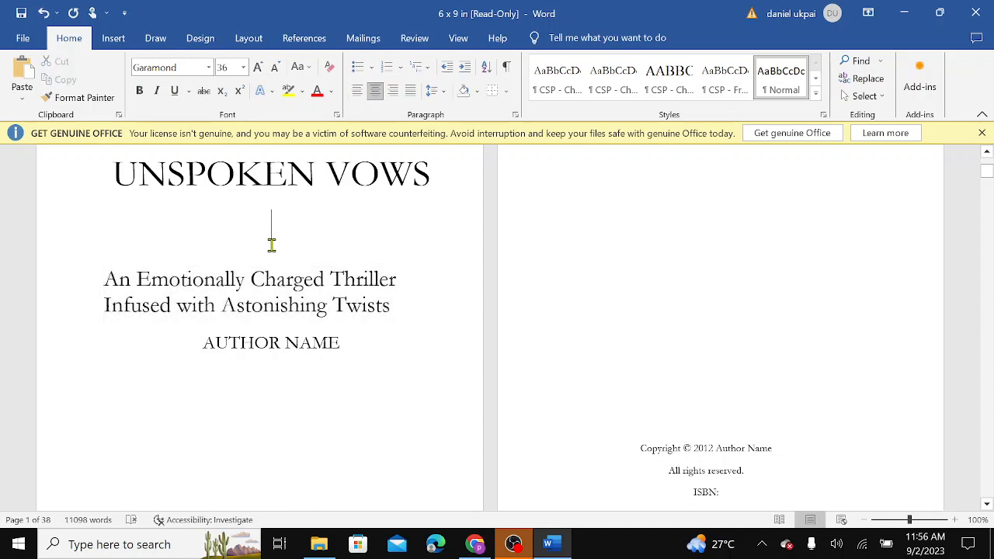
pyautogui.press('BackSpace')
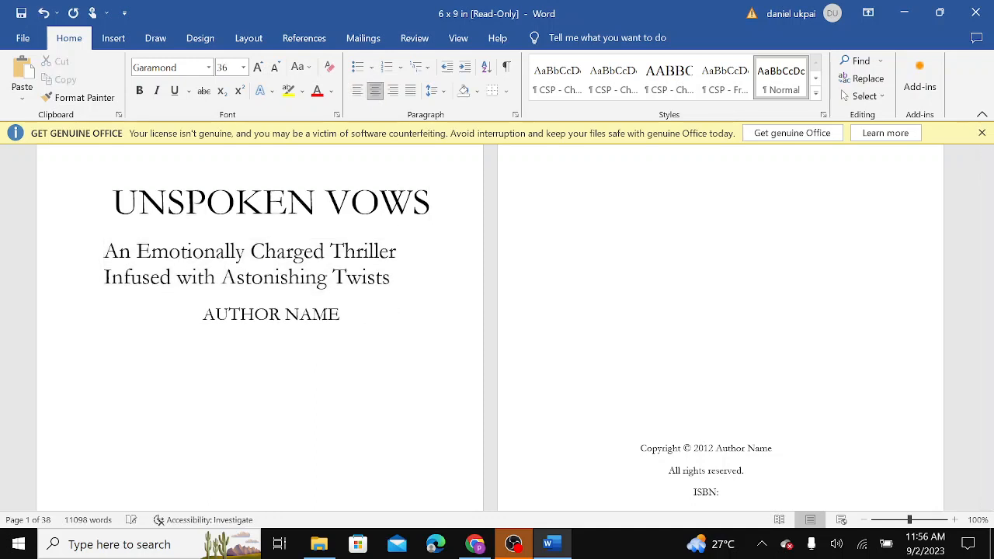
pyautogui.press('Down')
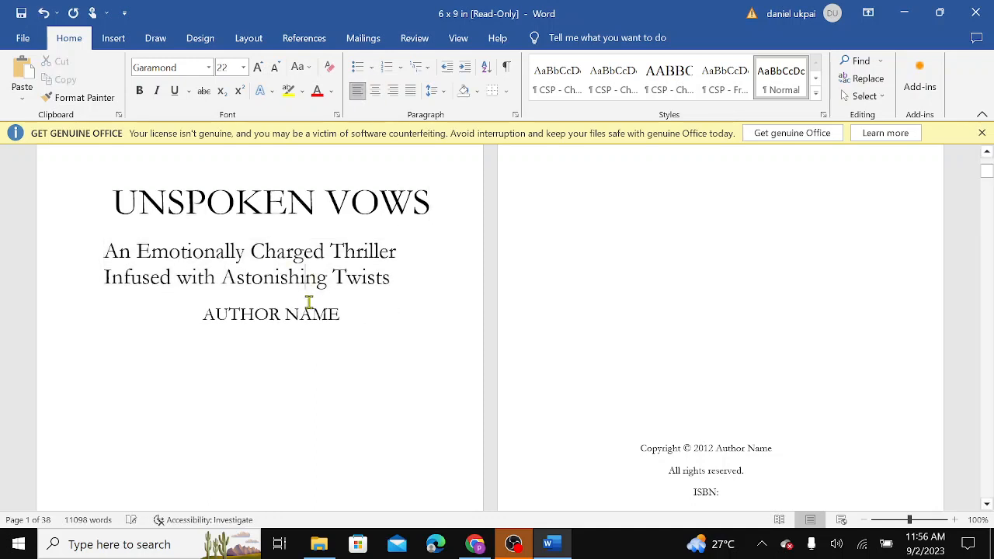
pyautogui.click(395, 284)
pyautogui.press('Return')
pyautogui.press('Return')
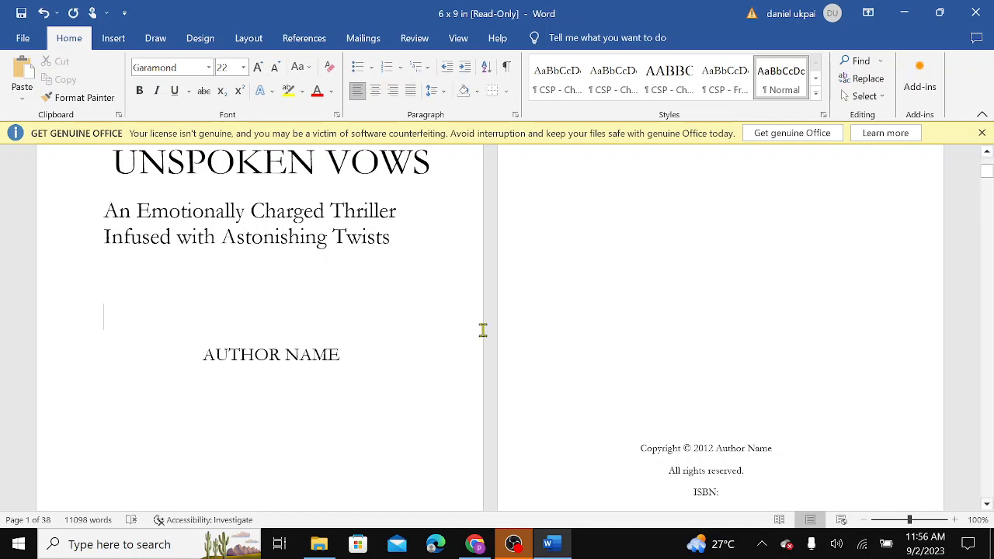
# Step: Replace the AUTHOR NAME placeholder on the title page with the author's full name in capitals
pyautogui.moveTo(348, 351); pyautogui.dragTo(190, 346)
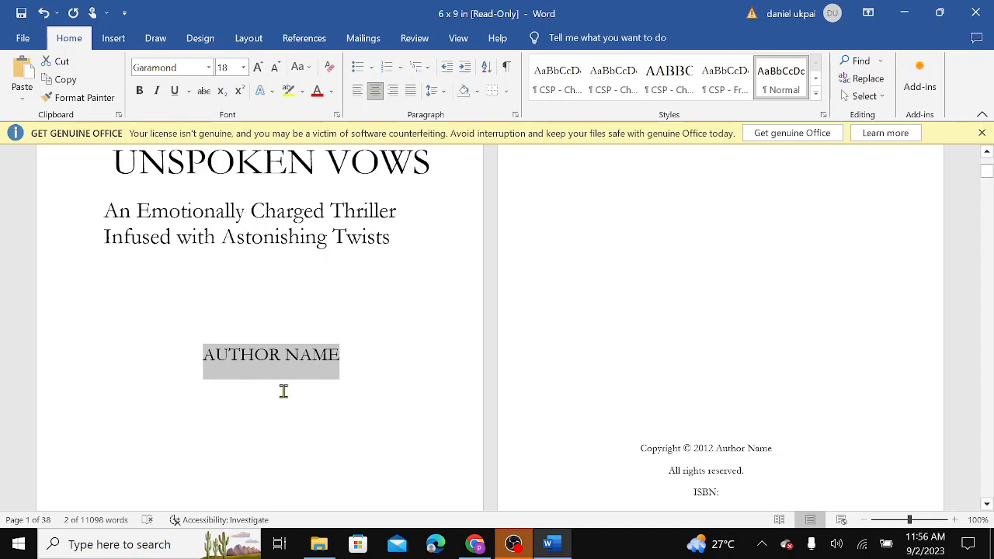
pyautogui.write('DA')
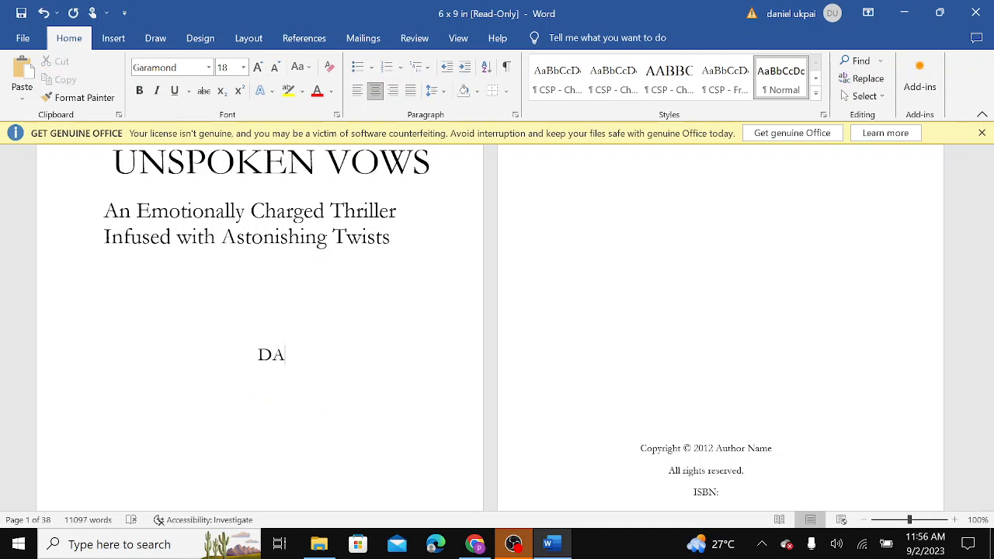
pyautogui.write('NIEL')
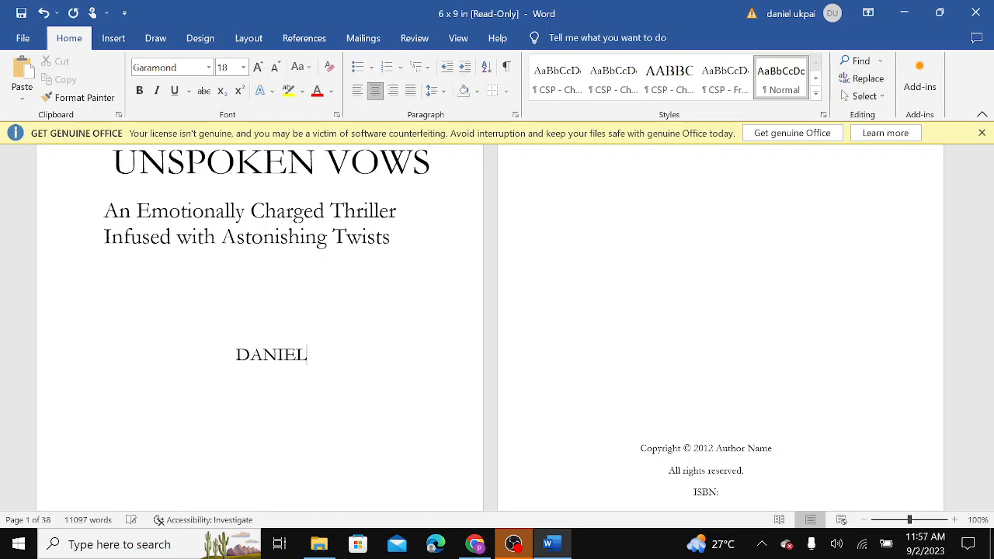
pyautogui.write(' C')
pyautogui.press('BackSpace')
pyautogui.press('BackSpace')
pyautogui.write('CHUK')
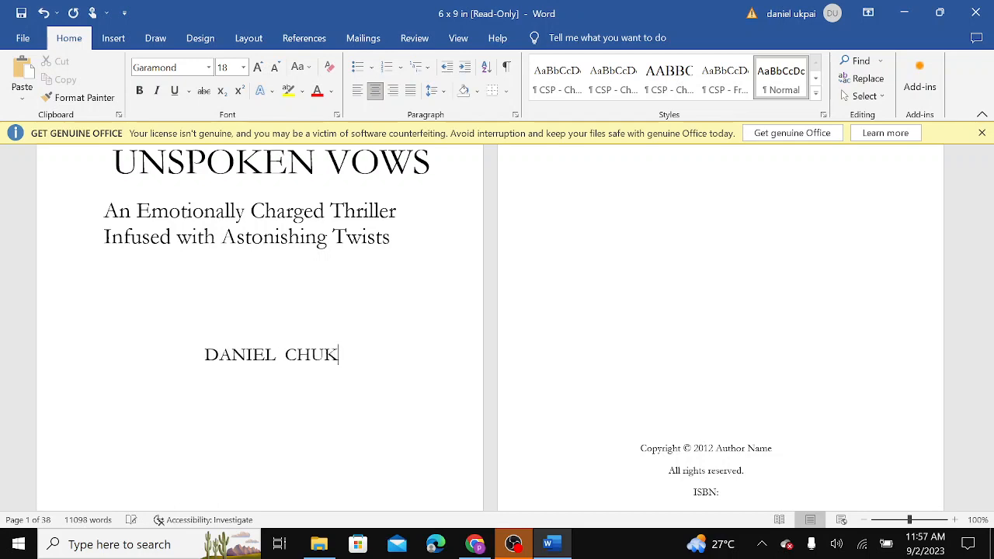
pyautogui.write('WUEMEKA')
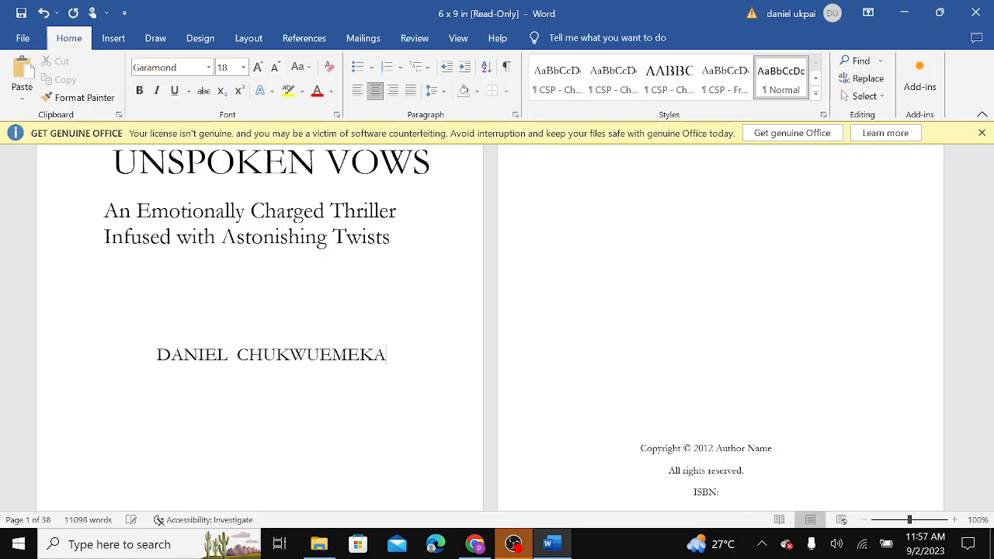
pyautogui.write(' UK')
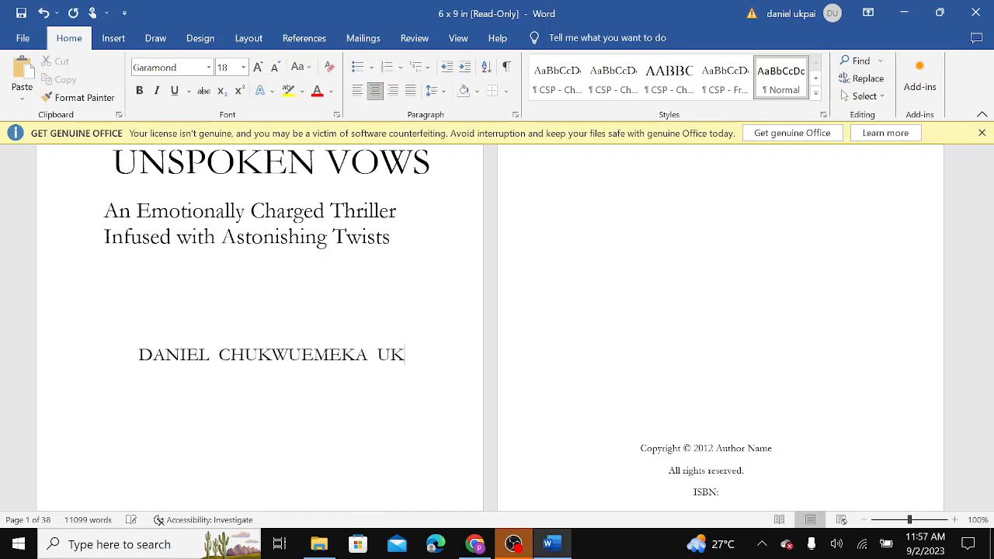
pyautogui.write('PI')
pyautogui.press('BackSpace')
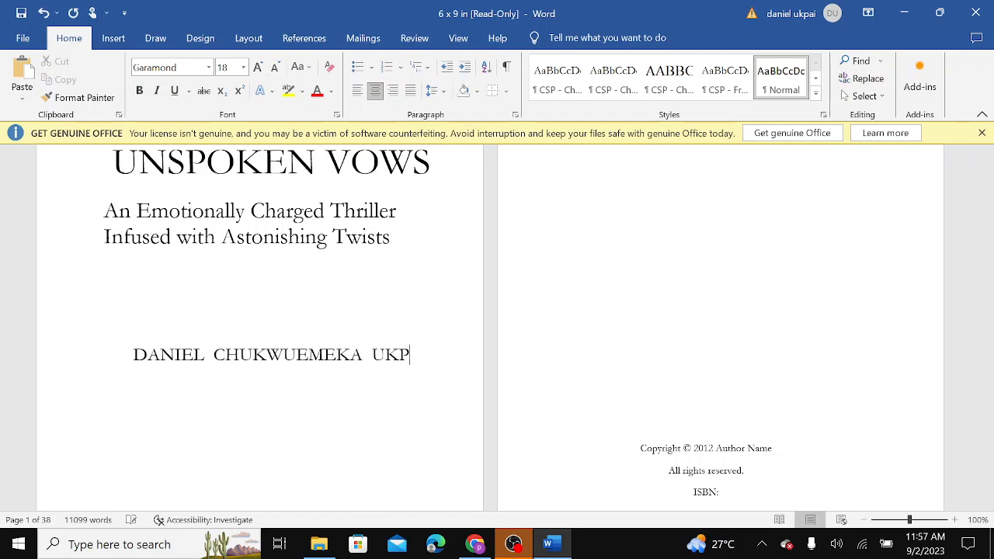
pyautogui.write('AI')
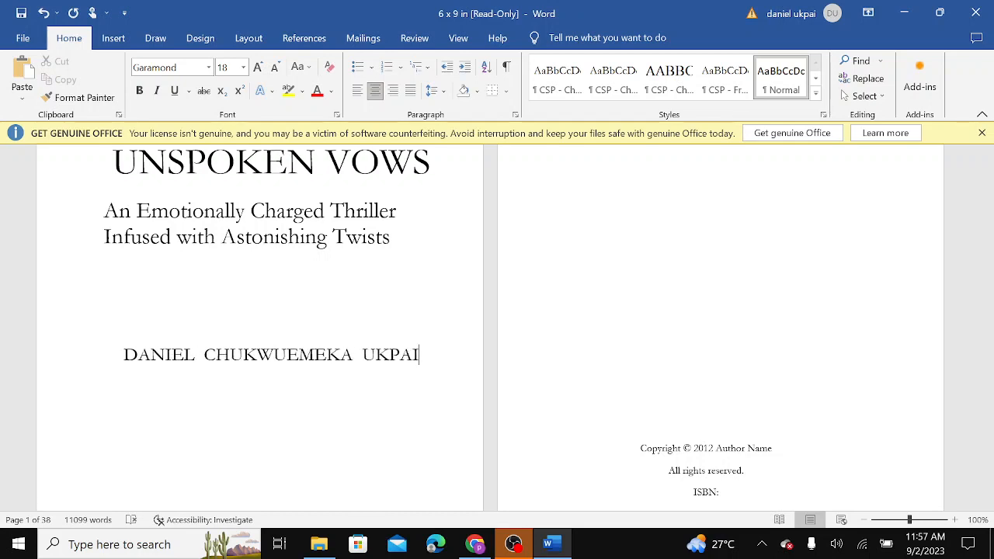
# Step: Set the year in the copyright line on the second page to 2023
pyautogui.scroll(-10, 489, 326)
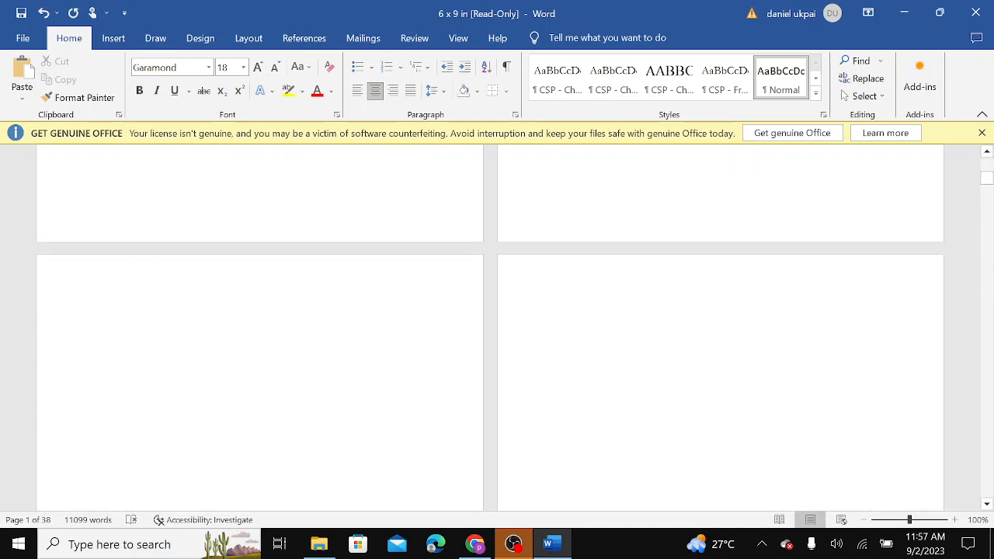
pyautogui.scroll(10, 490, 326)
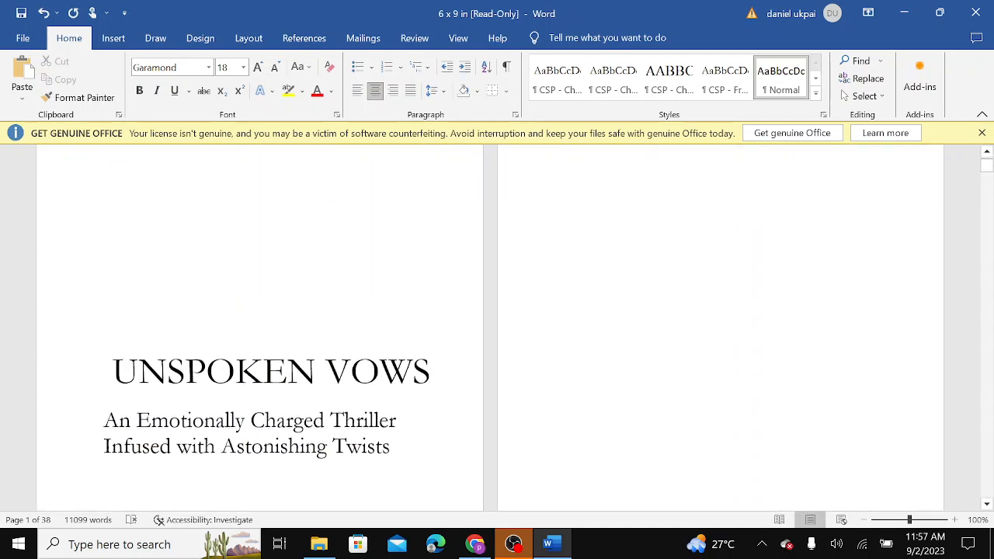
pyautogui.scroll(-8, 489, 326)
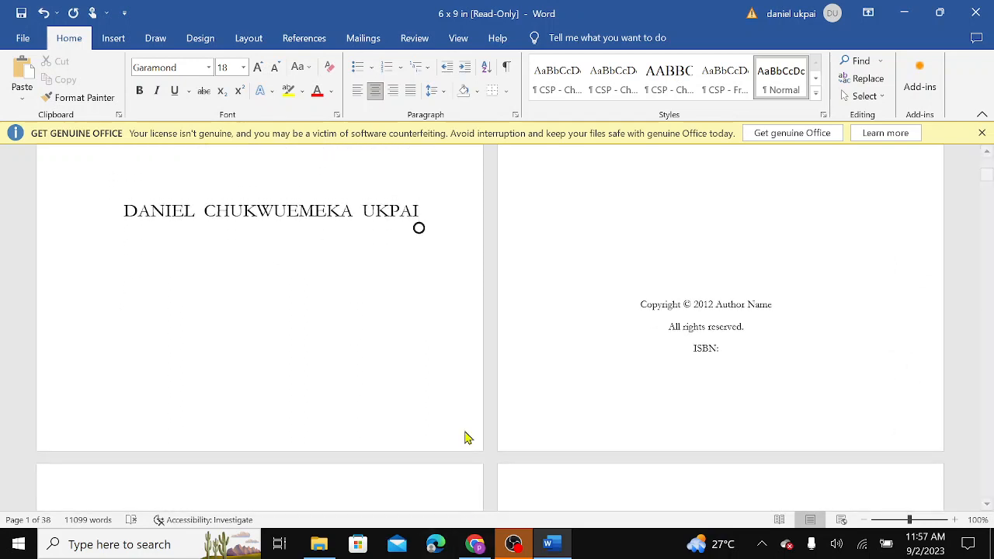
pyautogui.click(712, 304)
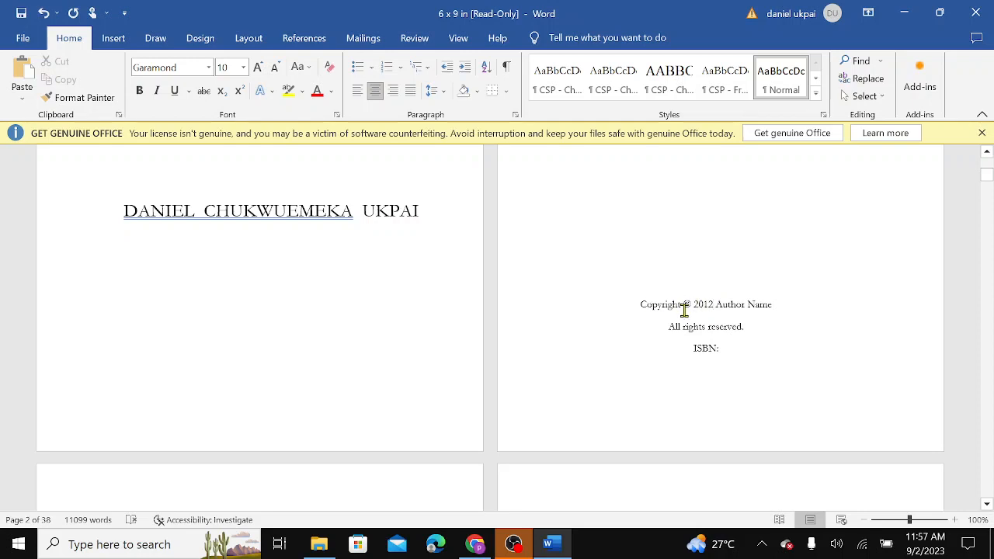
pyautogui.press('BackSpace')
pyautogui.press('BackSpace')
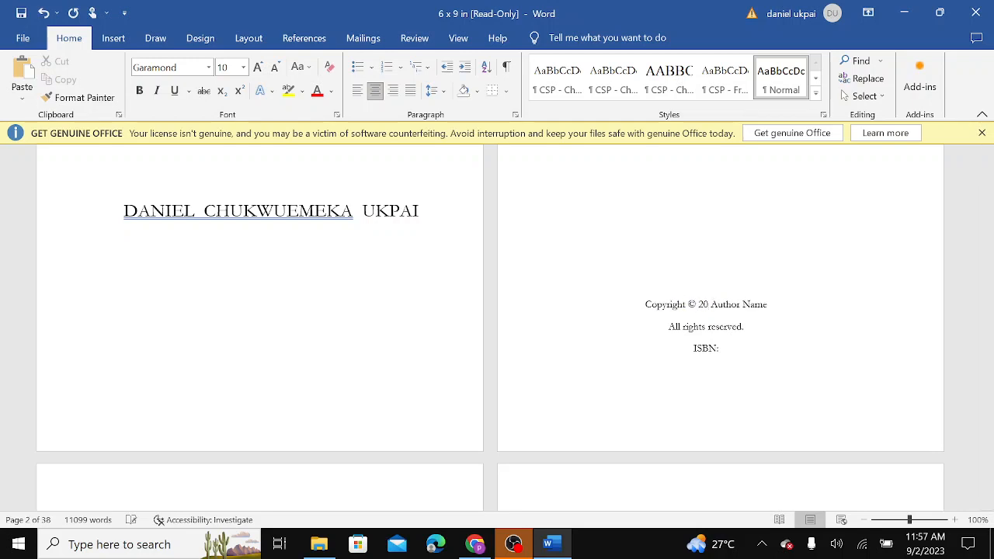
pyautogui.write('23')
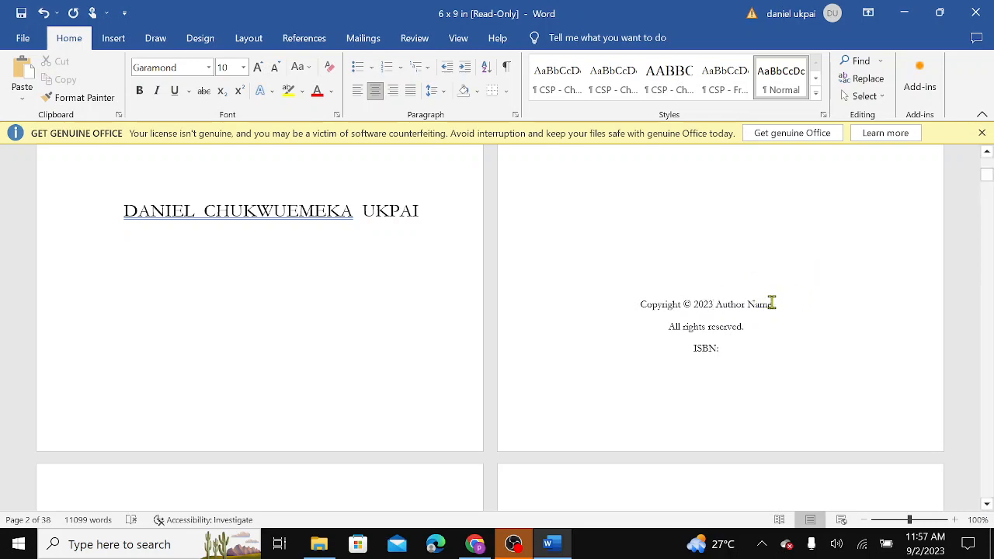
# Step: Replace the Author Name placeholder in the copyright line with the author's full name
pyautogui.moveTo(770, 303); pyautogui.dragTo(716, 305)
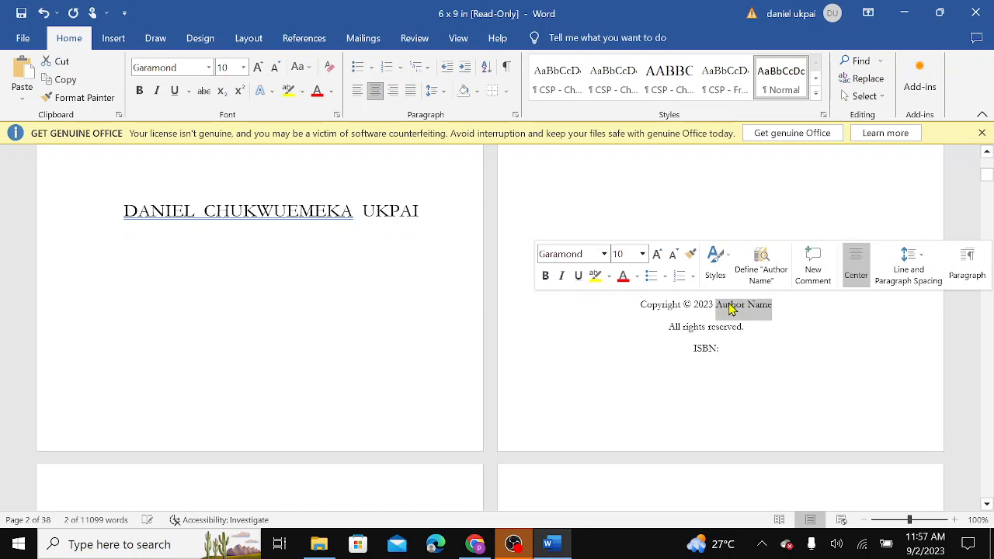
pyautogui.write('Dani')
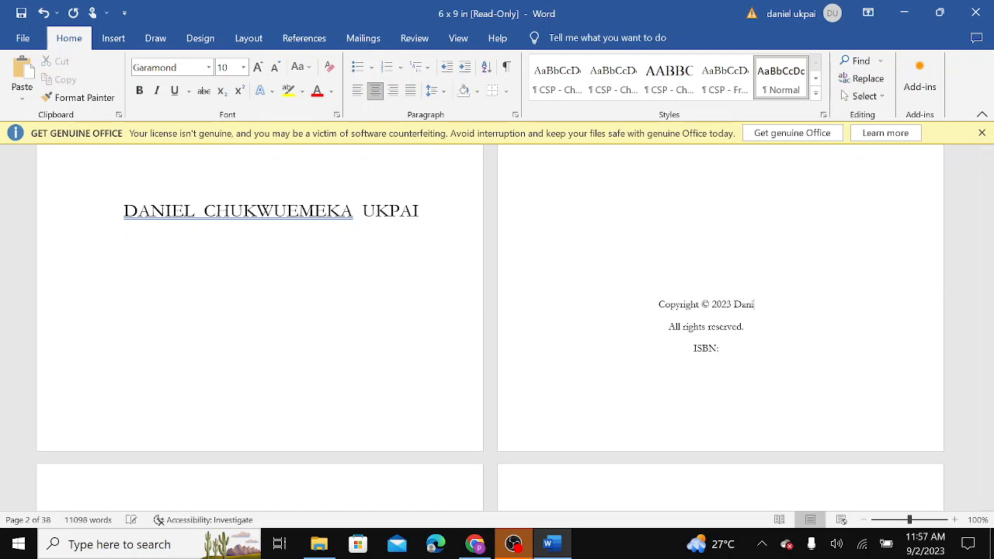
pyautogui.write('wel')
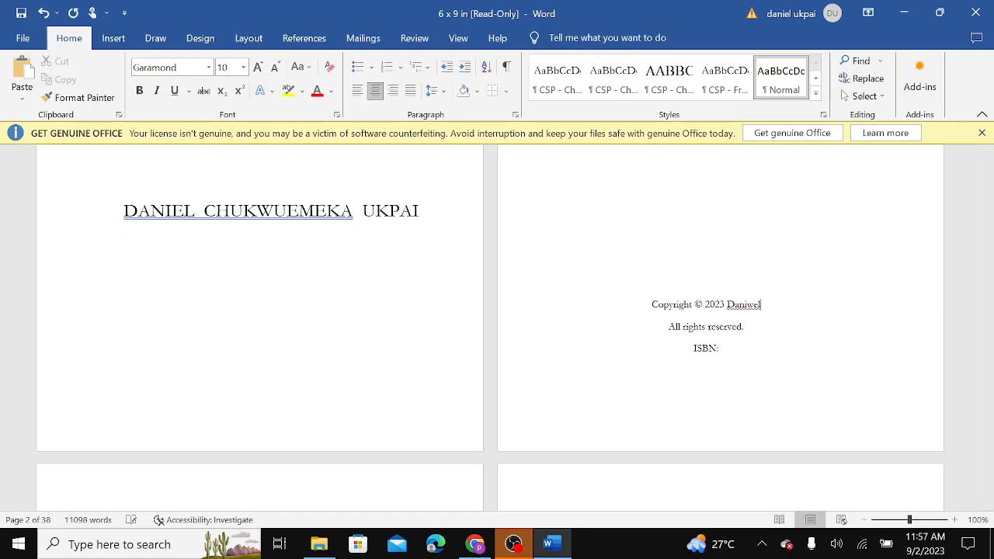
pyautogui.write('l')
pyautogui.press('BackSpace')
pyautogui.press('BackSpace')
pyautogui.press('BackSpace')
pyautogui.press('BackSpace')
pyautogui.write('el')
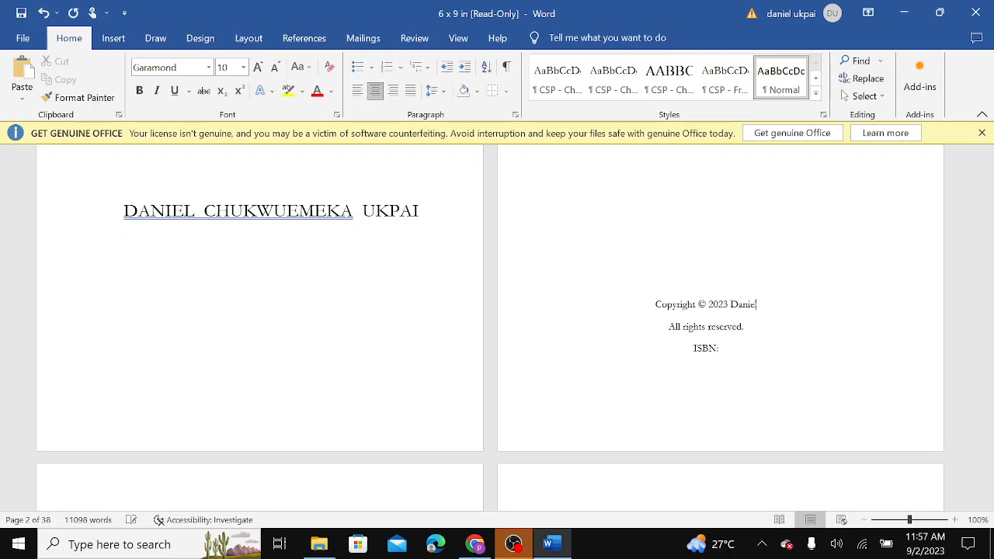
pyautogui.write(' C')
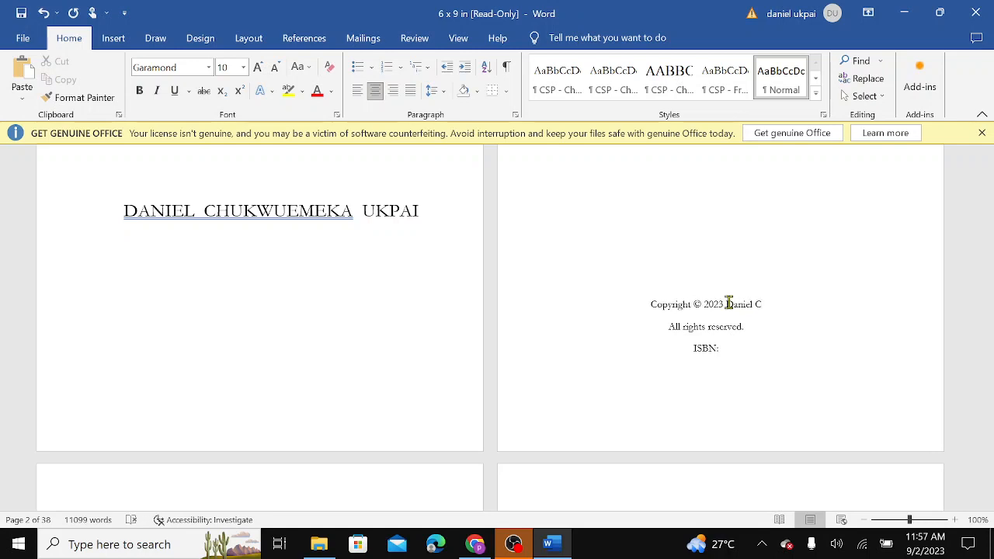
pyautogui.write('j')
pyautogui.press('BackSpace')
pyautogui.write('hu')
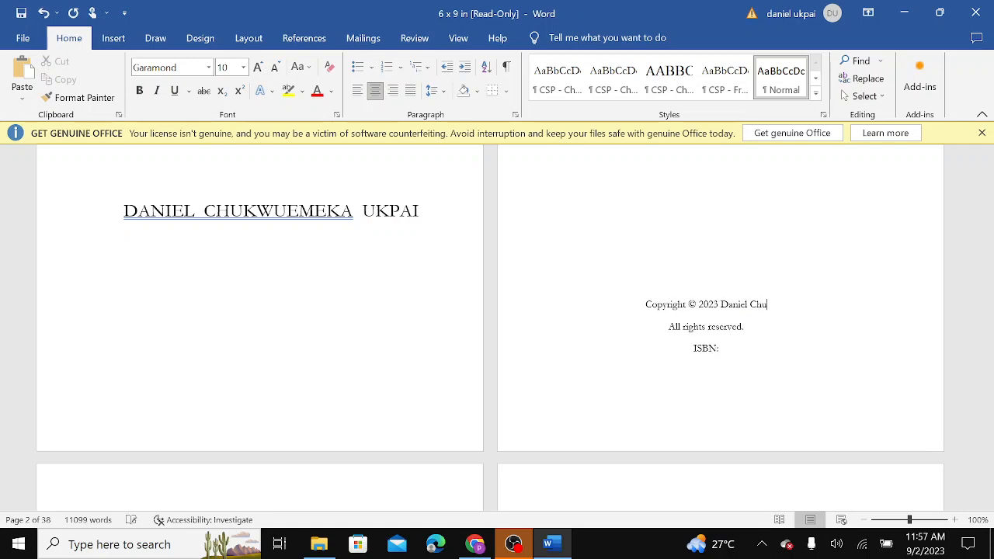
pyautogui.write('k')
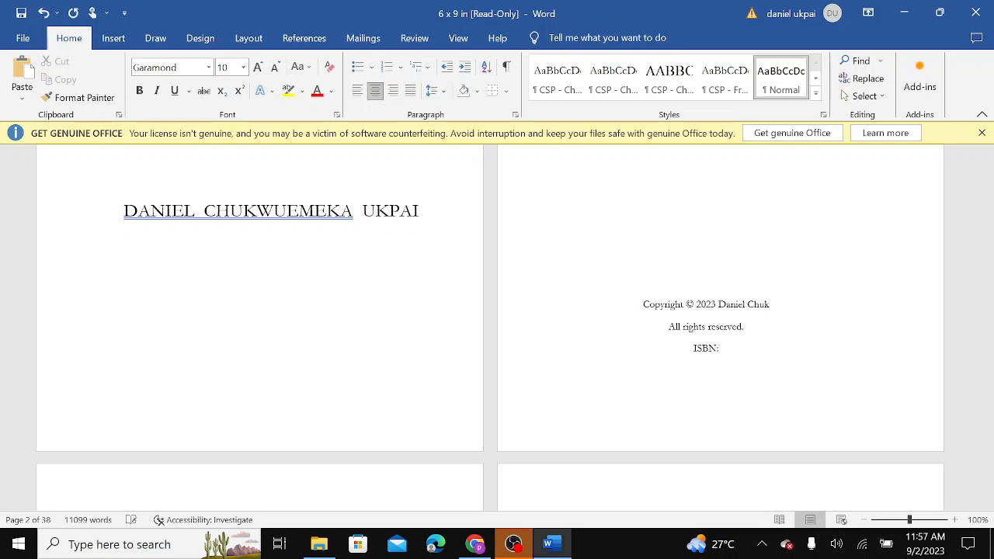
pyautogui.write('wuemeka')
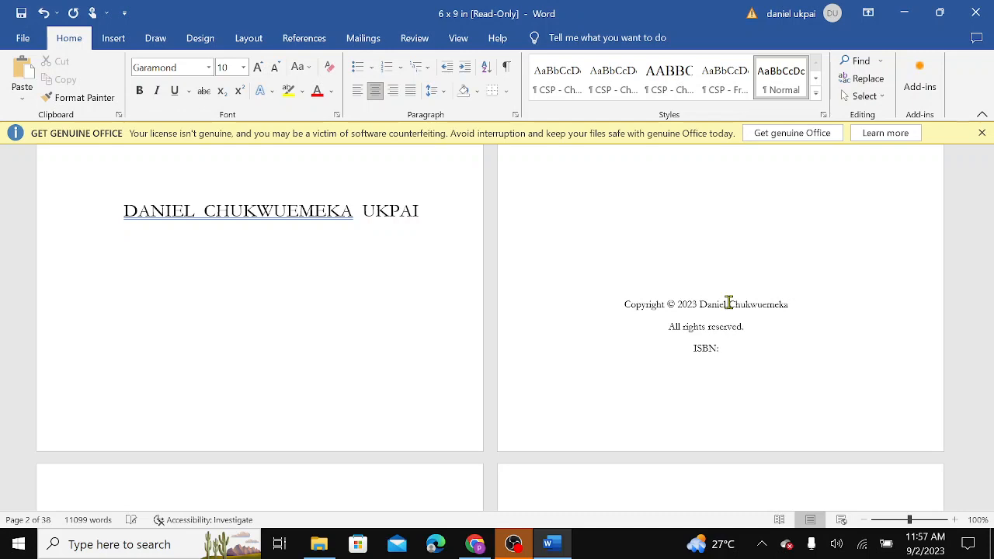
pyautogui.write(' Ukpai')
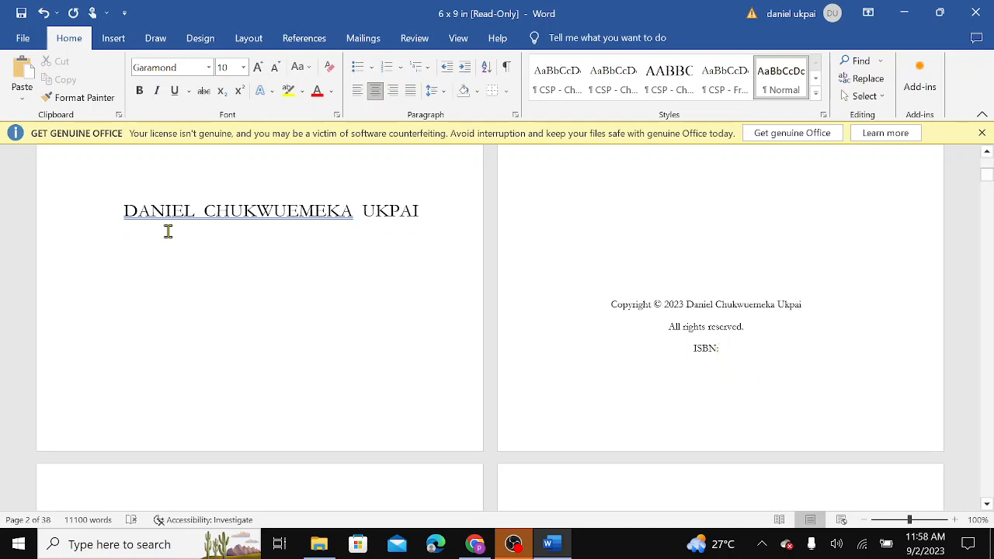
# Step: Copy the free ISBN assigned on the KDP Paperback Content page and paste it after "ISBN:" on the Word template's copyright page
pyautogui.click(474, 544)
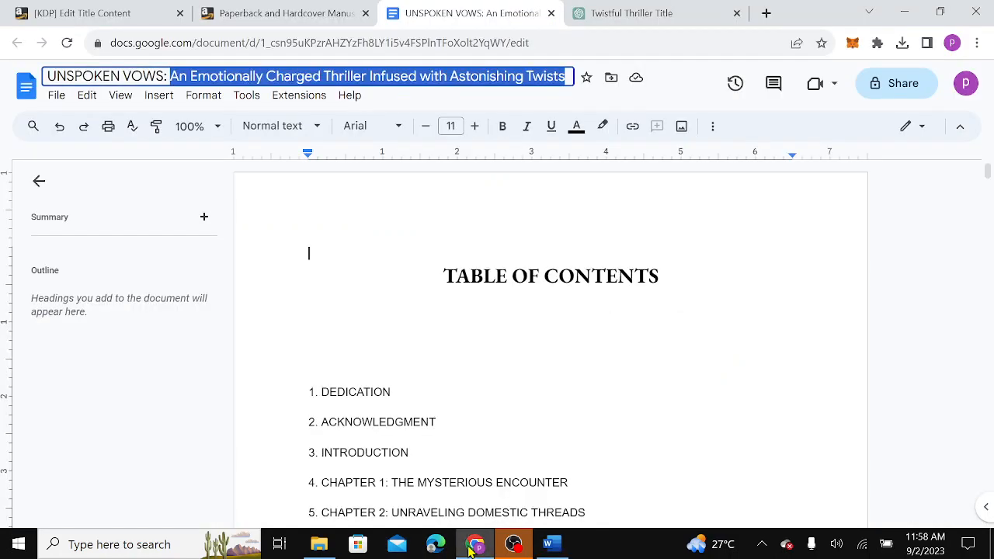
pyautogui.click(136, 13)
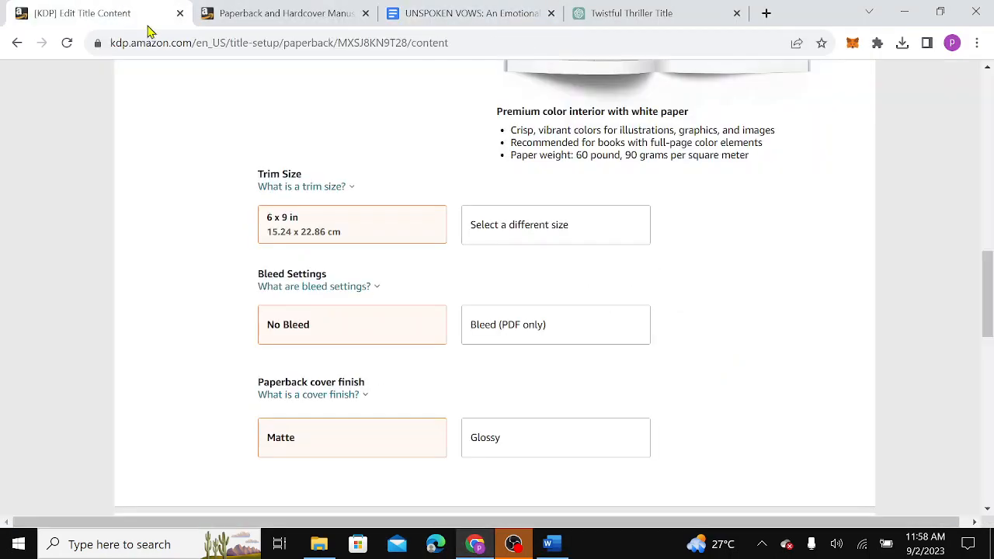
pyautogui.scroll(10, 241, 102)
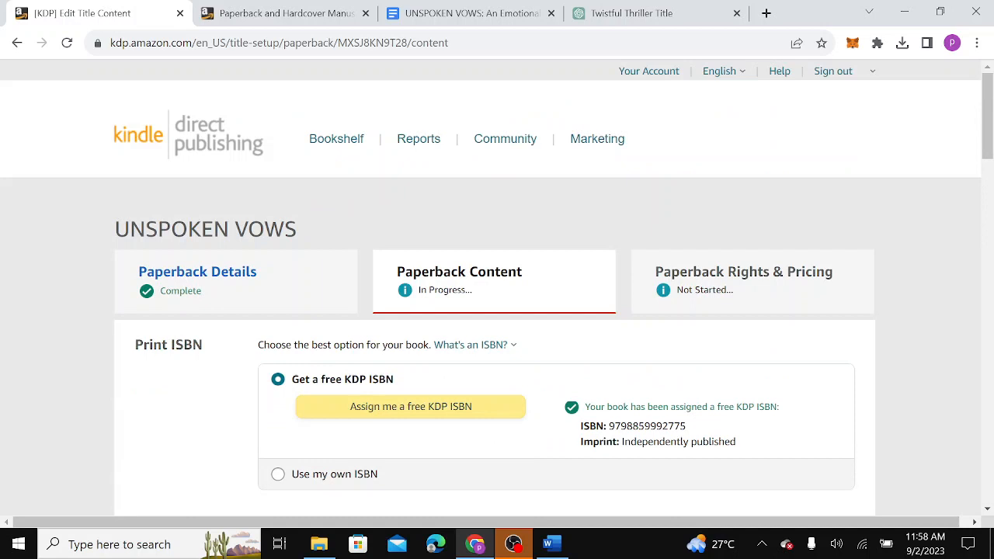
pyautogui.scroll(-2, 496, 295)
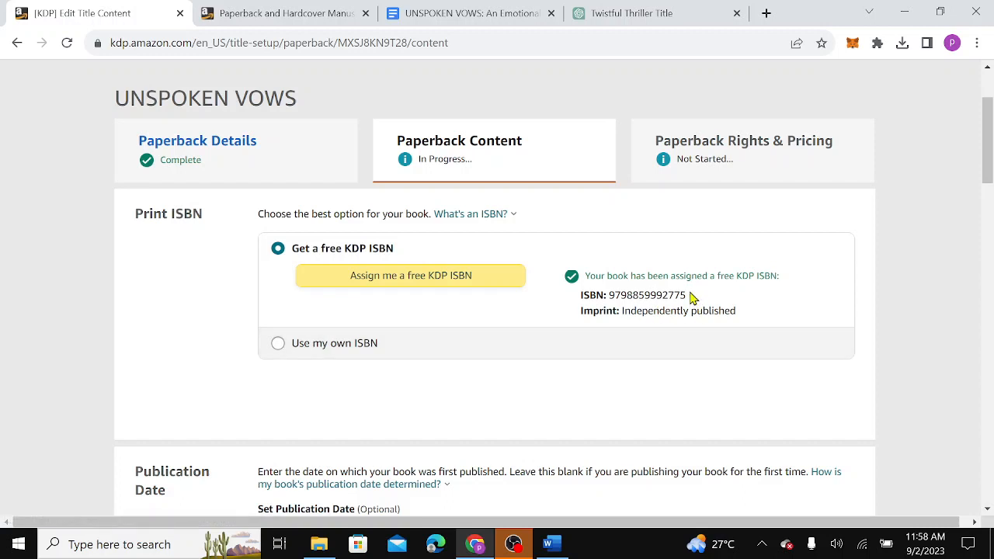
pyautogui.moveTo(693, 297); pyautogui.dragTo(621, 293)
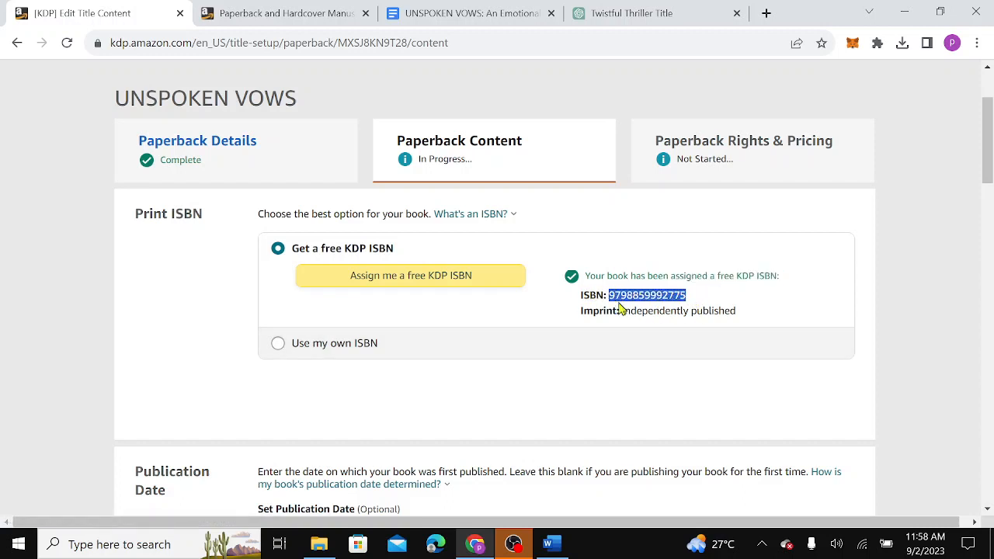
pyautogui.click(550, 544)
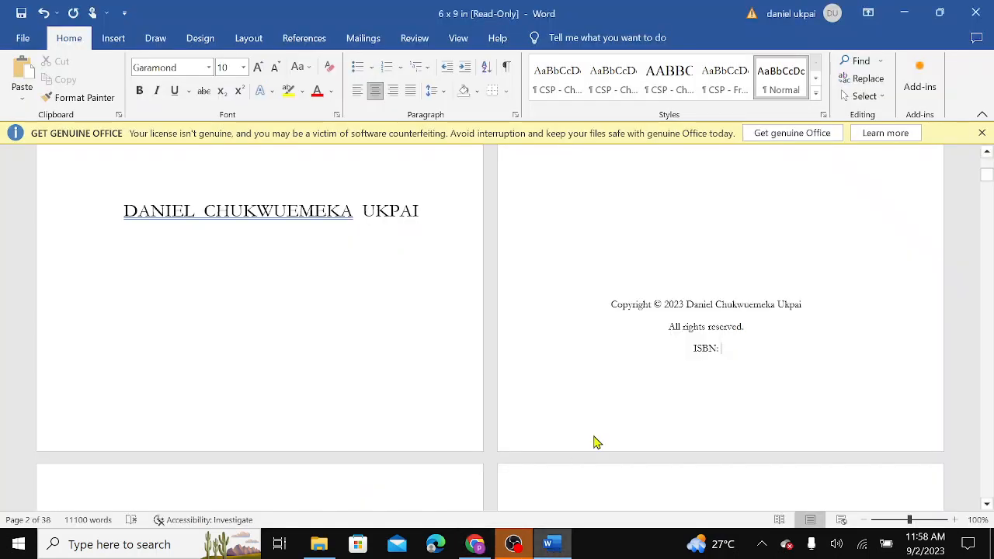
pyautogui.hotkey('ctrl', 'v')
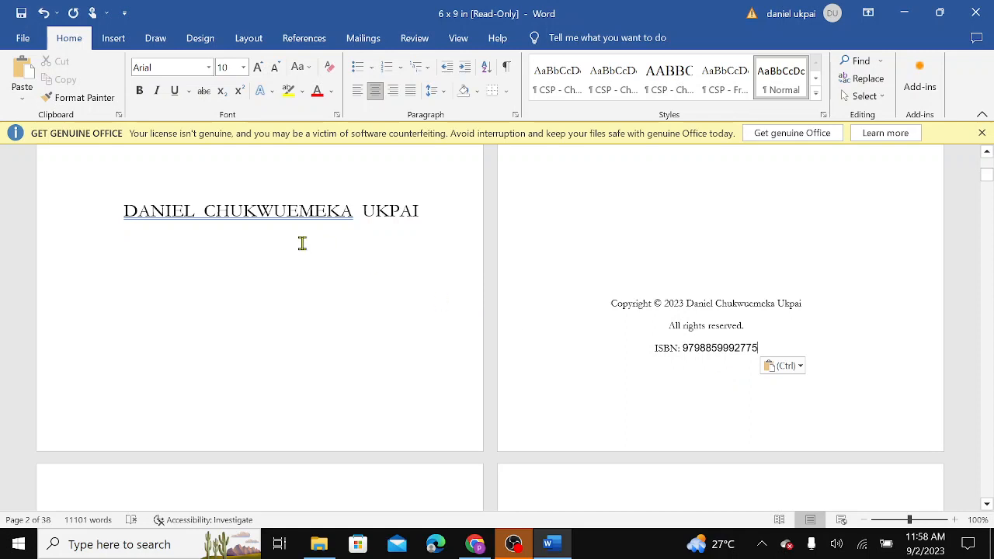
# Step: Remove the extra spaces between the parts of the author's name on the title page
pyautogui.click(204, 215)
pyautogui.press('BackSpace')
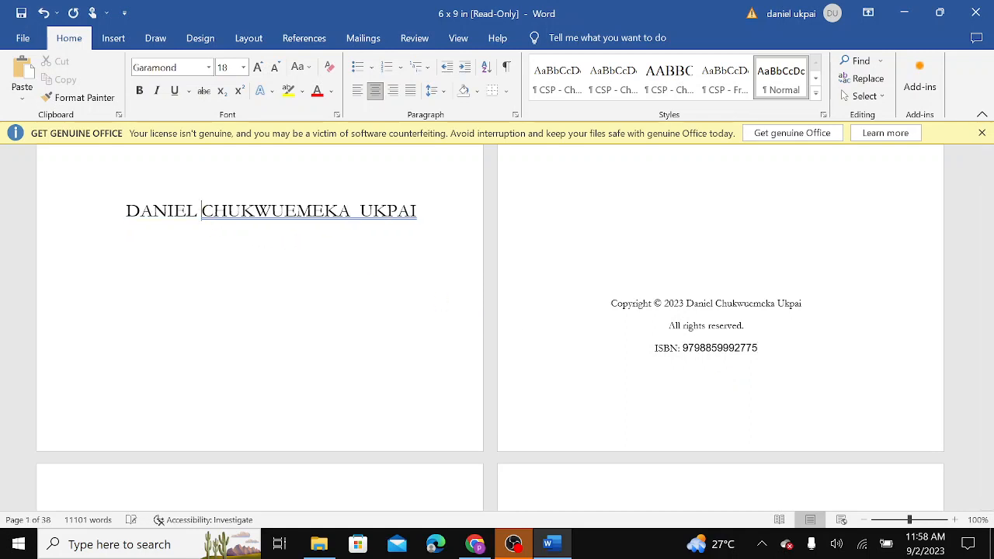
pyautogui.click(359, 211)
pyautogui.press('BackSpace')
# Step: Switch to the UNSPOKEN VOWS manuscript in Google Docs and copy the paragraph under its DEDICATION heading
pyautogui.scroll(-5, 497, 326)
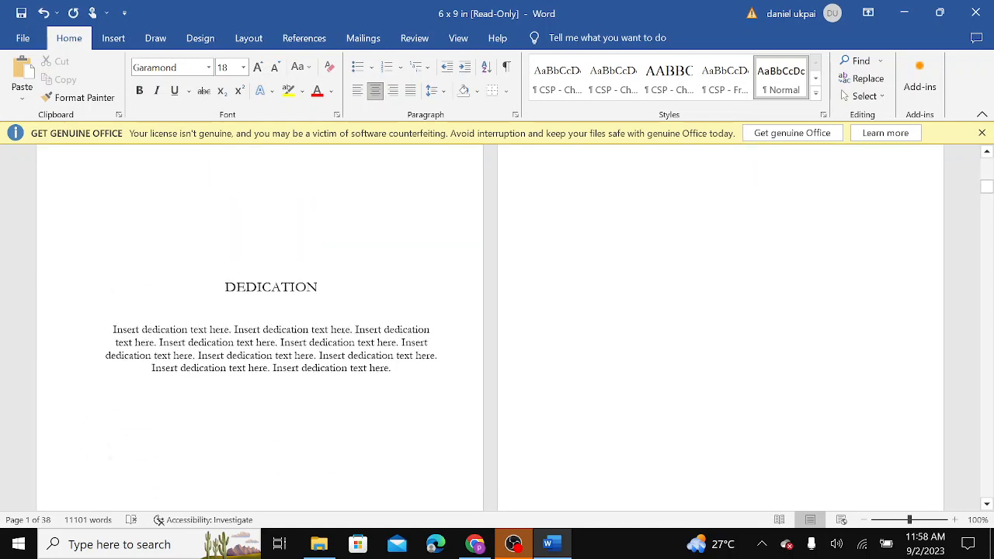
pyautogui.scroll(1, 271, 357)
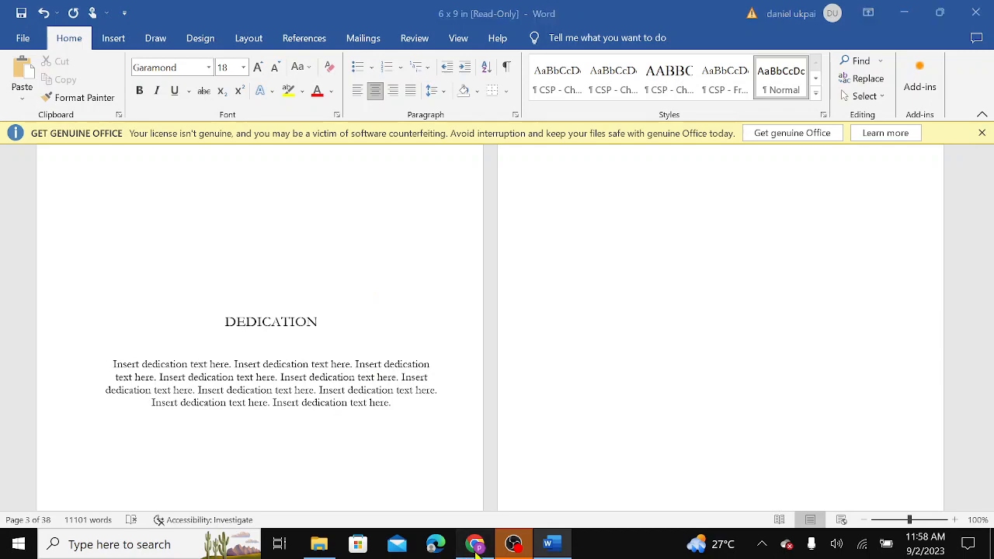
pyautogui.hotkey('alt', 'Tab')
pyautogui.click(435, 10)
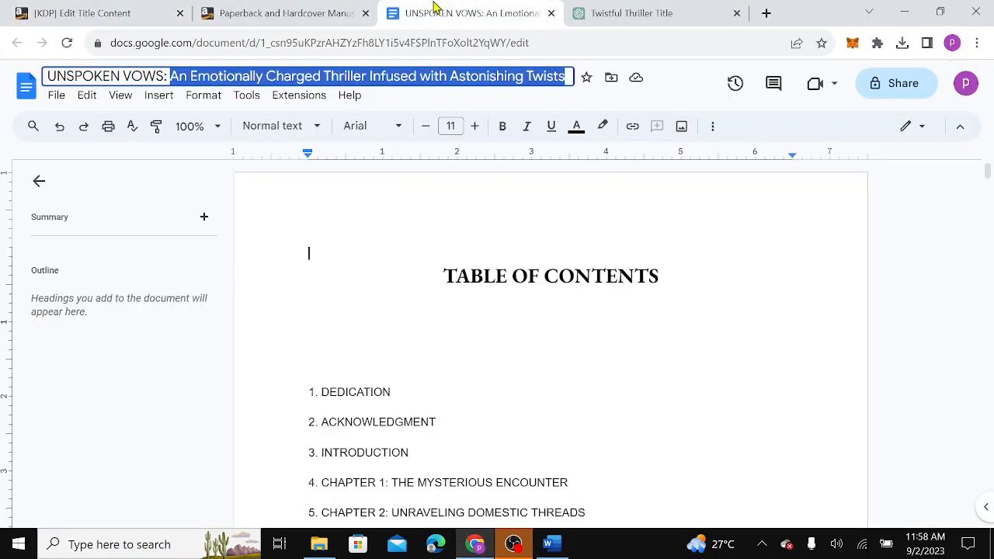
pyautogui.press('Down')
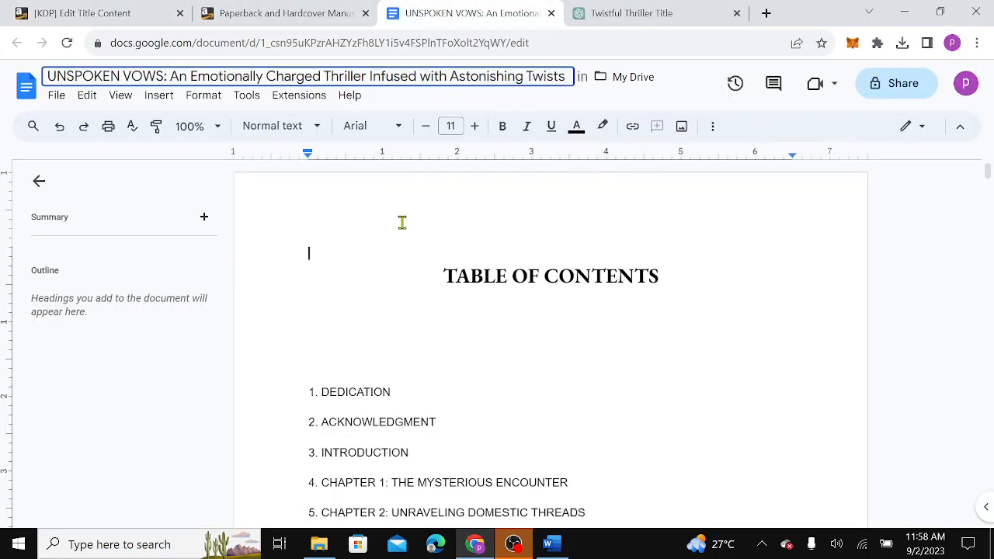
pyautogui.scroll(-10, 402, 223)
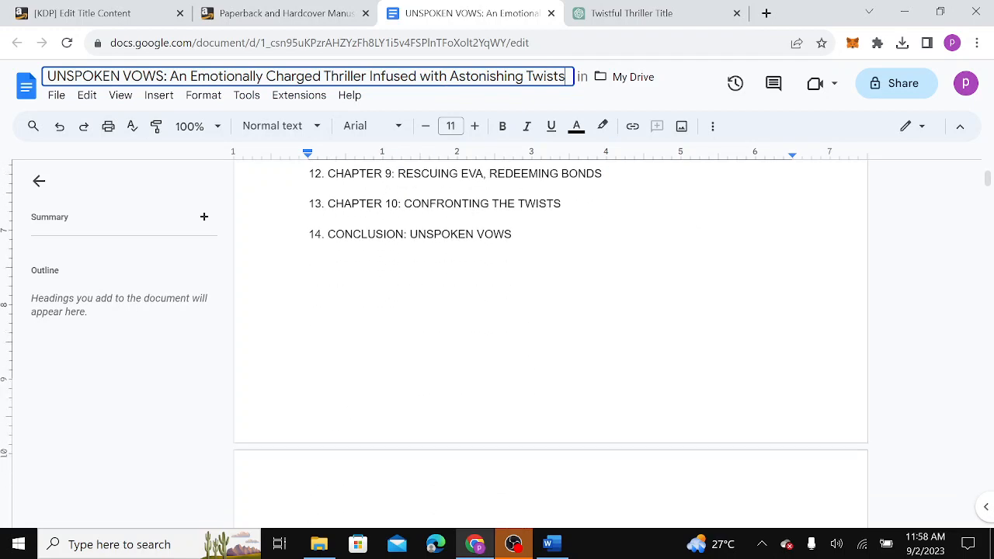
pyautogui.scroll(1, 550, 342)
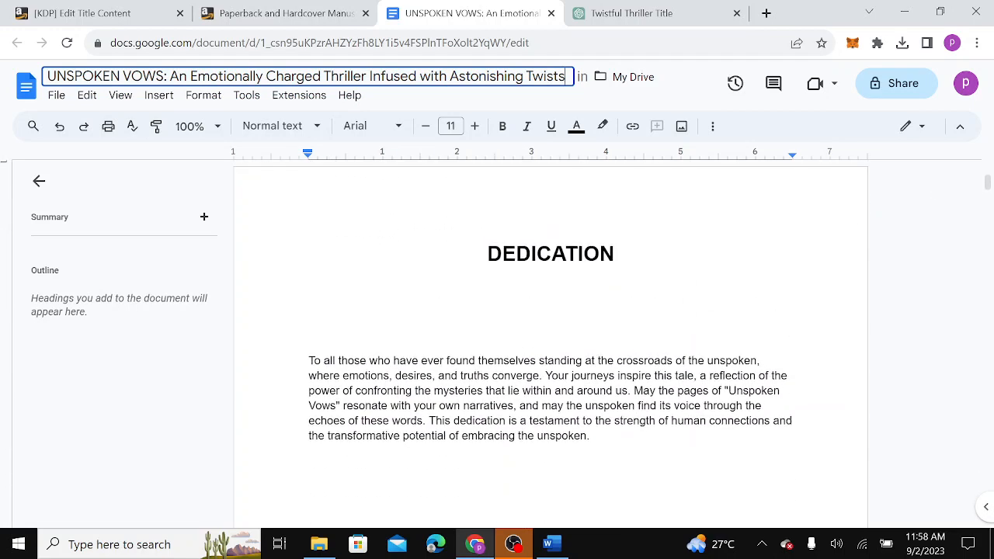
pyautogui.moveTo(297, 361); pyautogui.dragTo(610, 442)
pyautogui.hotkey('ctrl', 'c')
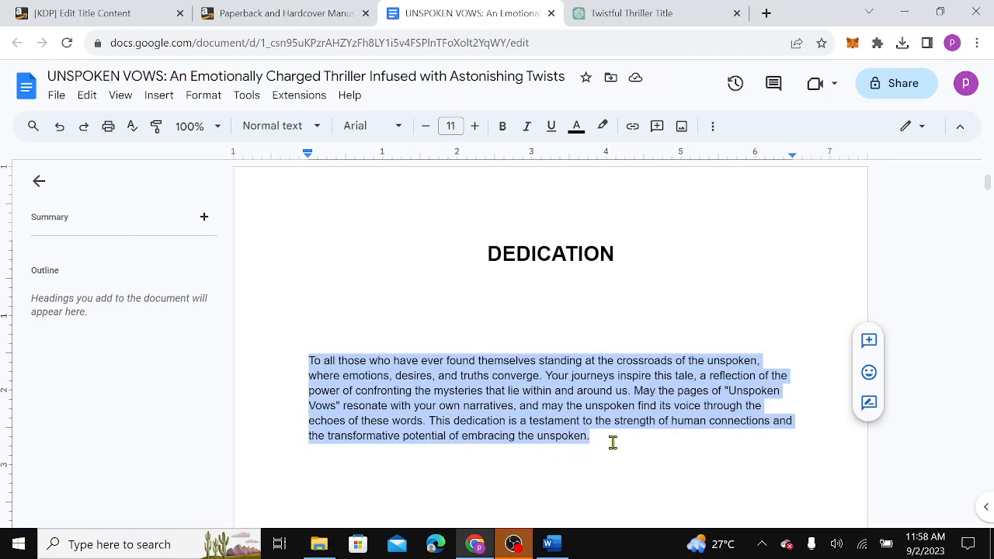
# Step: Replace the placeholder text under DEDICATION in the Word template with the copied dedication paragraph
pyautogui.click(549, 545)
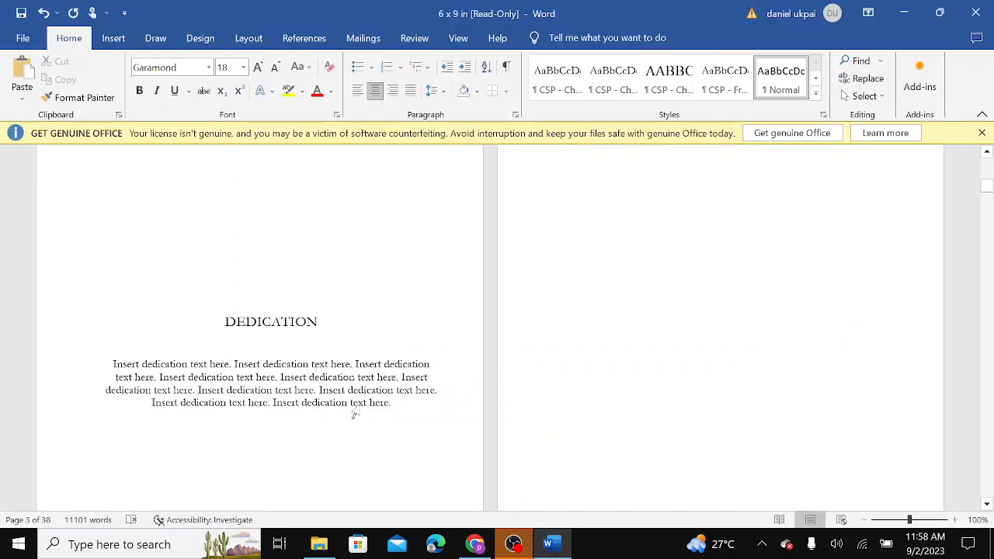
pyautogui.moveTo(103, 365); pyautogui.dragTo(276, 417)
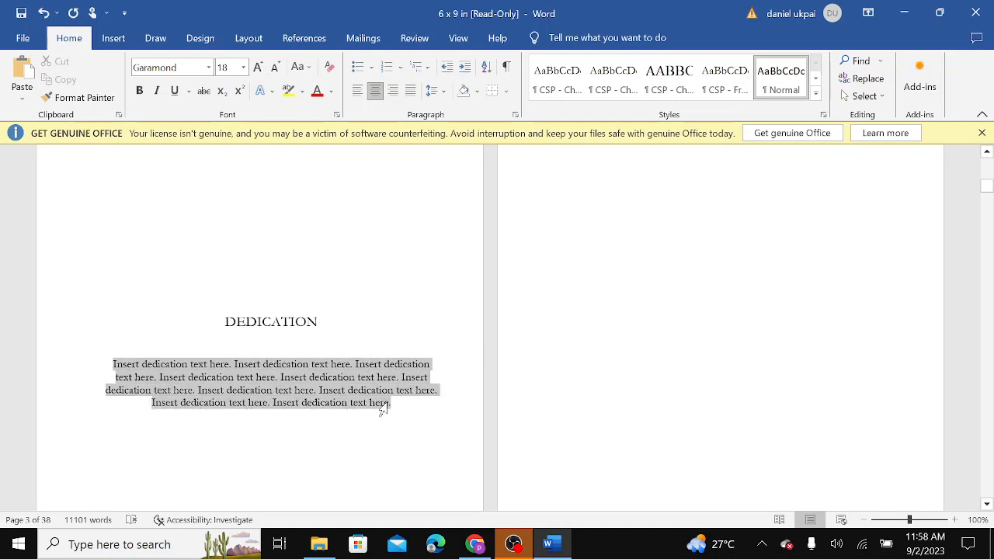
pyautogui.moveTo(383, 409); pyautogui.dragTo(390, 409)
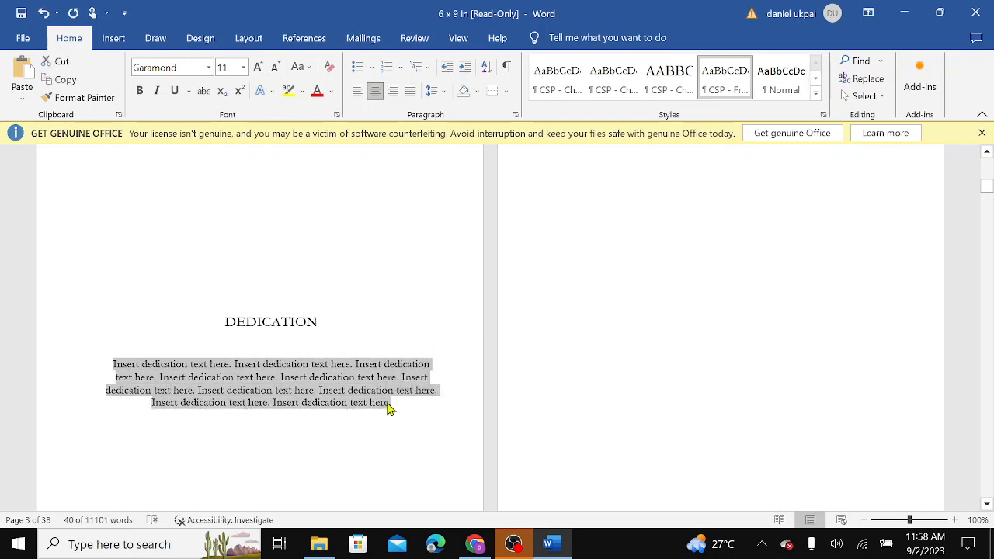
pyautogui.hotkey('ctrl', 'v')
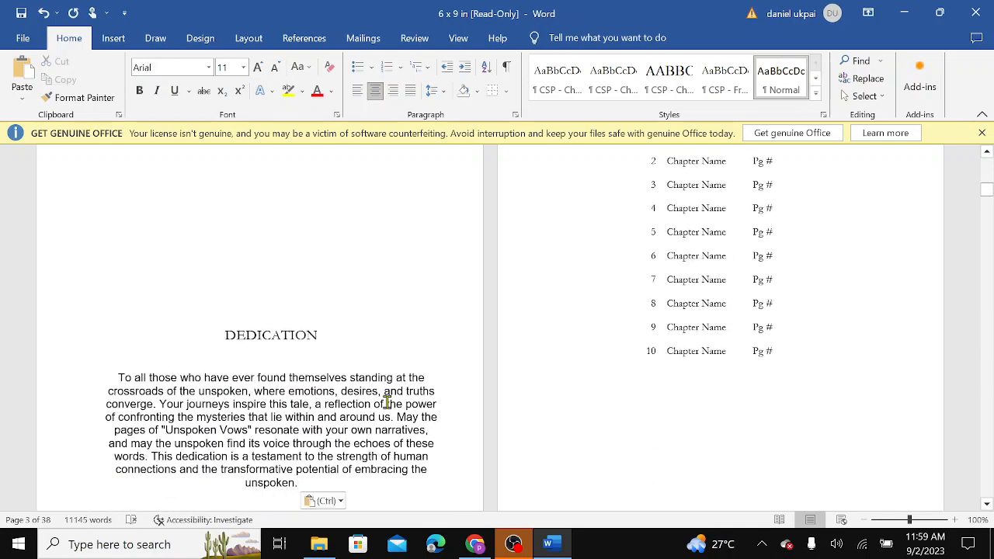
# Step: Delete the placeholder table of chapter names and page numbers under the CONTENTS heading
pyautogui.scroll(5, 387, 401)
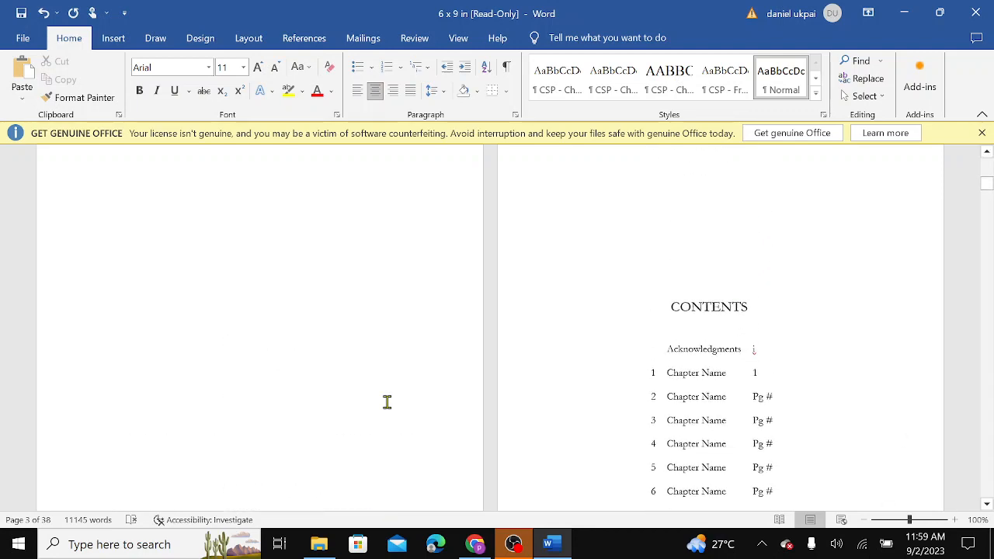
pyautogui.scroll(-3, 387, 402)
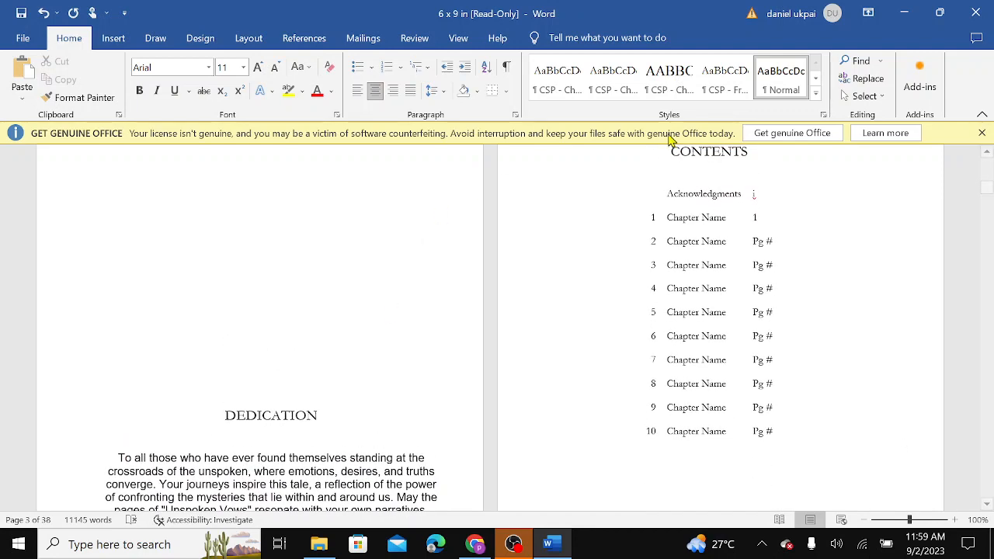
pyautogui.moveTo(661, 191); pyautogui.dragTo(775, 450)
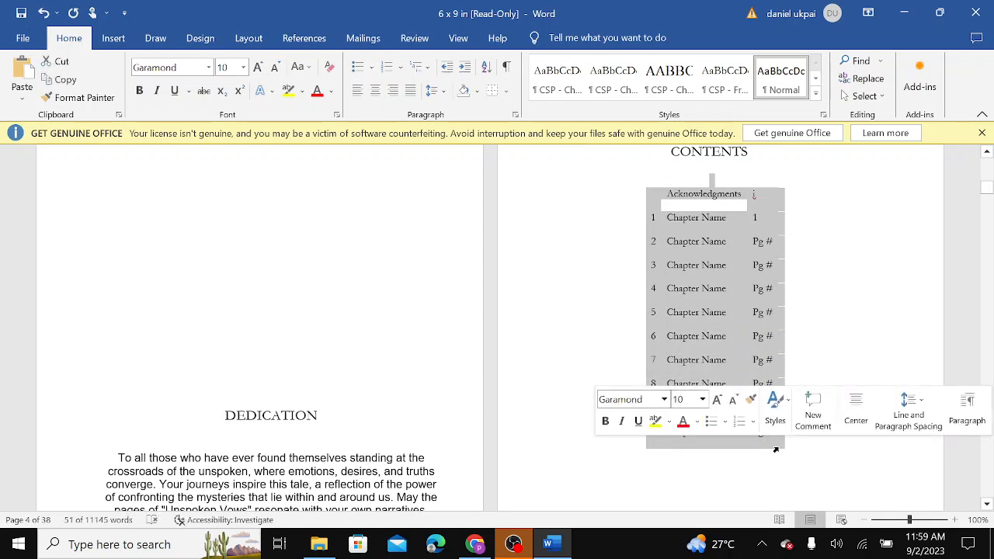
pyautogui.press('BackSpace')
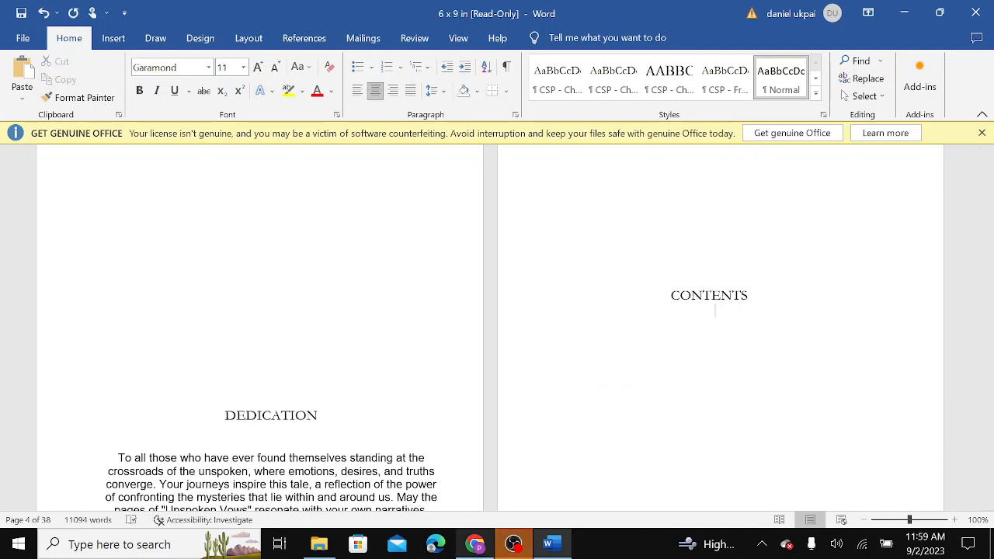
# Step: Switch to the manuscript in Google Docs and copy the numbered contents list from DEDICATION through CONCLUSION: UNSPOKEN VOWS
pyautogui.click(480, 547)
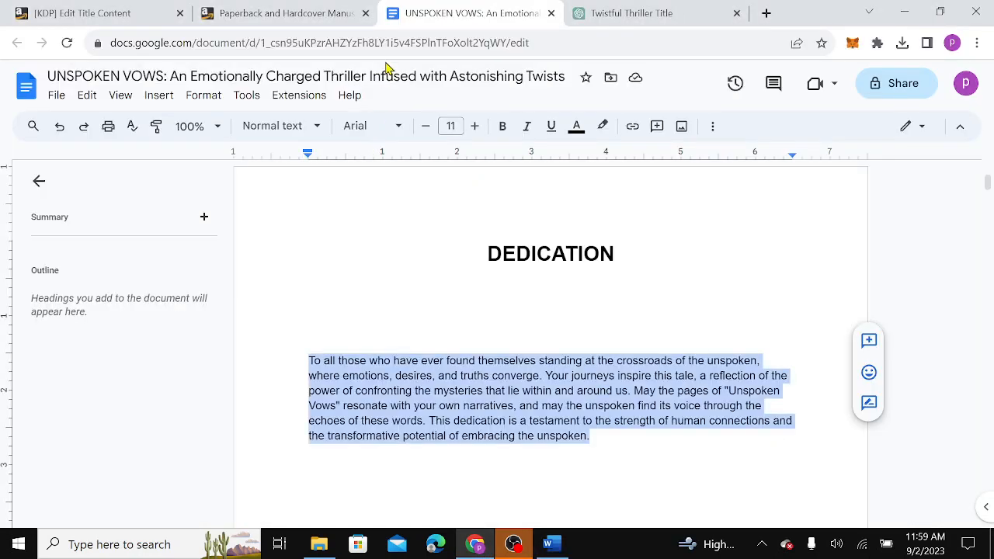
pyautogui.click(399, 316)
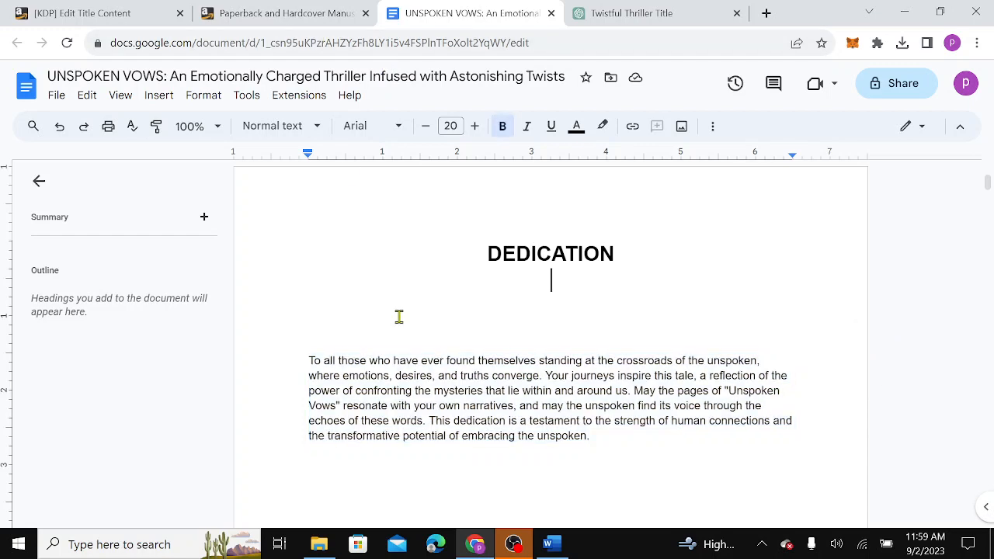
pyautogui.press('Up')
pyautogui.press('Up')
pyautogui.press('Up')
pyautogui.press('Up')
pyautogui.press('Up')
pyautogui.press('Up')
pyautogui.press('Up')
pyautogui.press('Up')
pyautogui.press('Up')
pyautogui.press('Up')
pyautogui.press('Up')
pyautogui.press('Up')
pyautogui.press('Up')
pyautogui.press('Up')
pyautogui.press('Up')
pyautogui.press('Up')
pyautogui.press('Up')
pyautogui.press('Up')
pyautogui.press('Up')
pyautogui.press('Up')
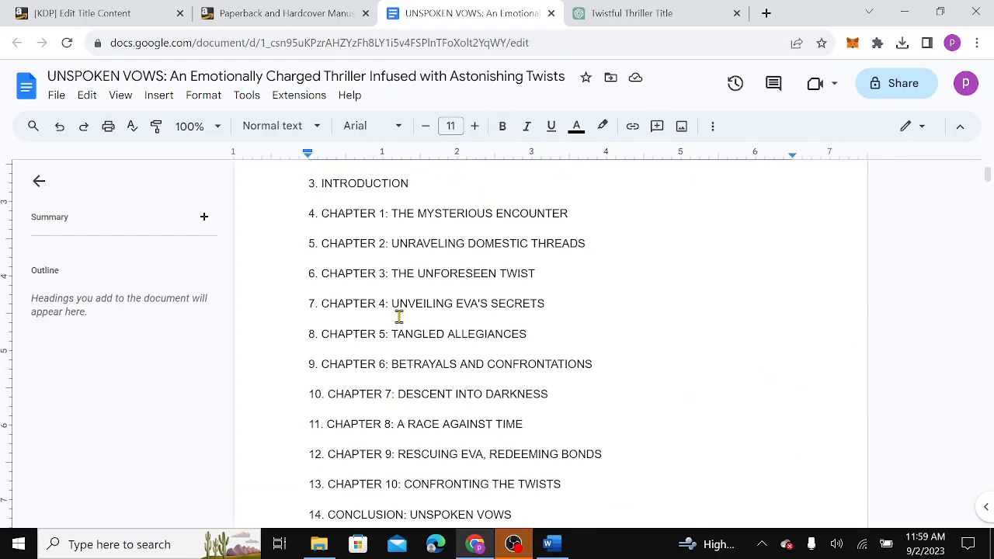
pyautogui.press('Up')
pyautogui.press('Up')
pyautogui.press('Up')
pyautogui.press('Up')
pyautogui.press('Up')
pyautogui.press('Up')
pyautogui.press('Up')
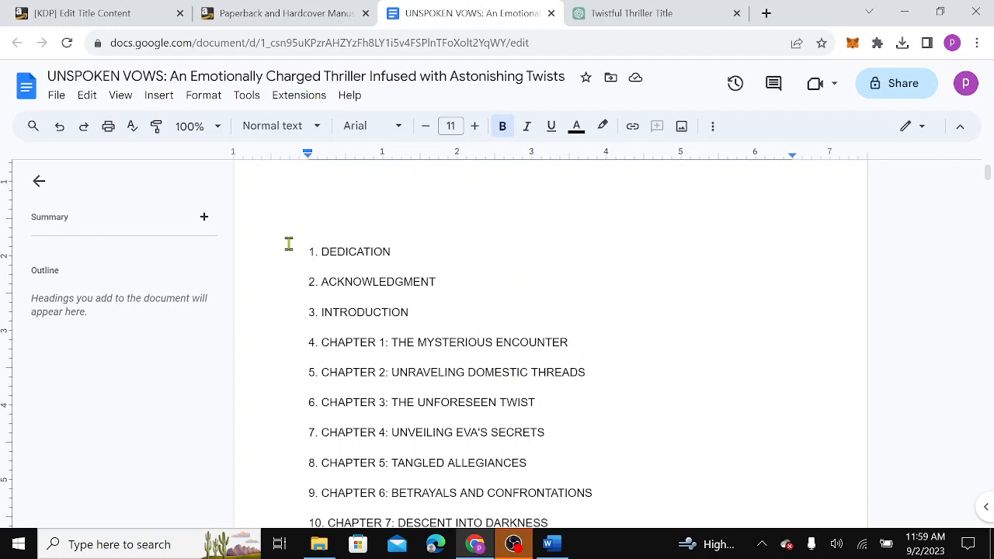
pyautogui.moveTo(288, 243); pyautogui.dragTo(563, 208)
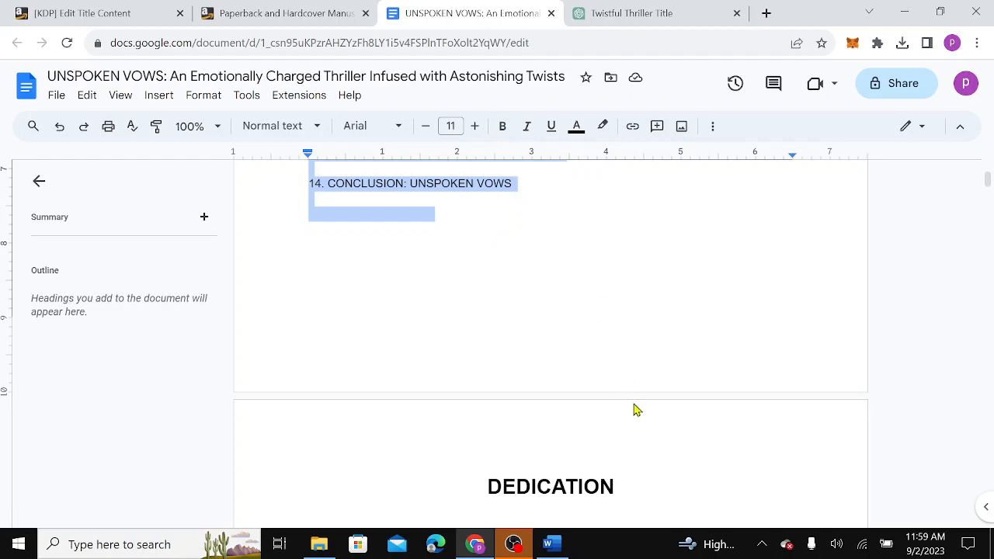
# Step: Return to the Word template and paste the copied chapter list under the CONTENTS heading
pyautogui.click(556, 547)
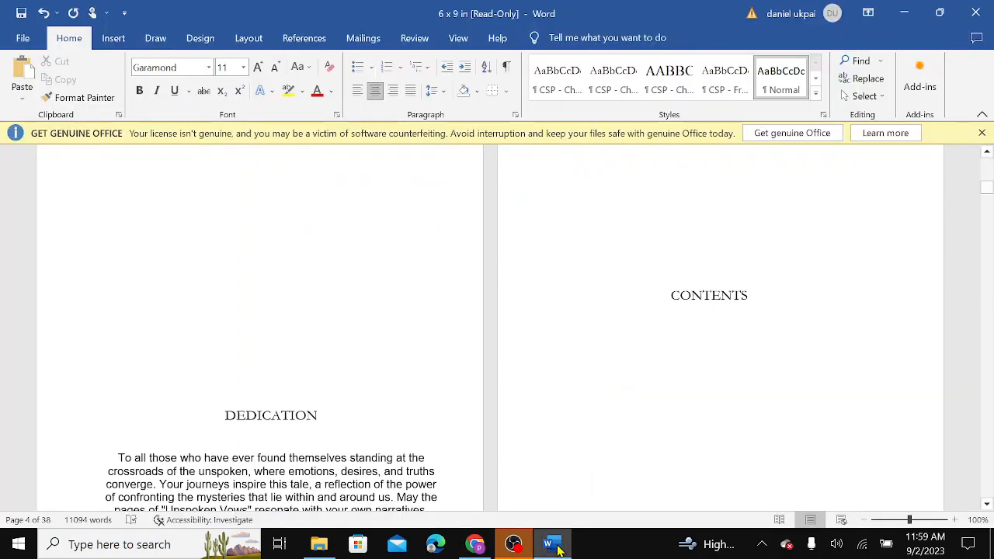
pyautogui.hotkey('ctrl', 'v')
pyautogui.scroll(4, 854, 388)
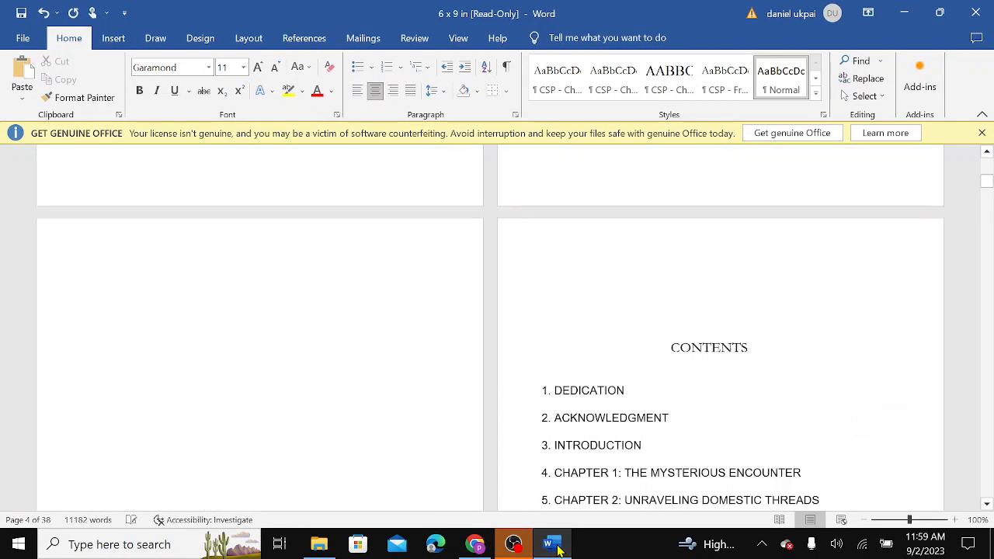
pyautogui.scroll(-3, 896, 373)
pyautogui.scroll(3, 991, 211)
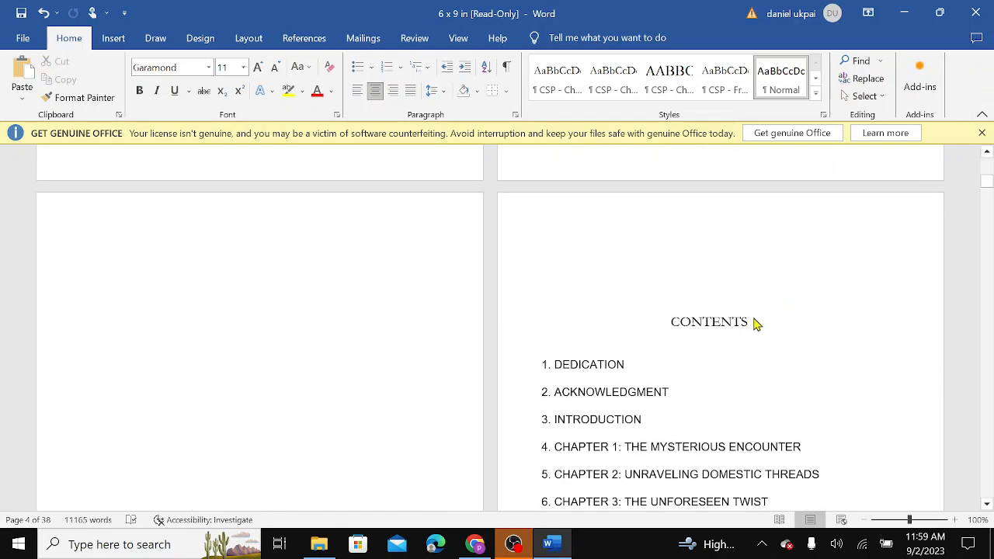
# Step: Set the CONTENTS heading's font size to 24, leaving it without bold
pyautogui.moveTo(754, 323); pyautogui.dragTo(659, 333)
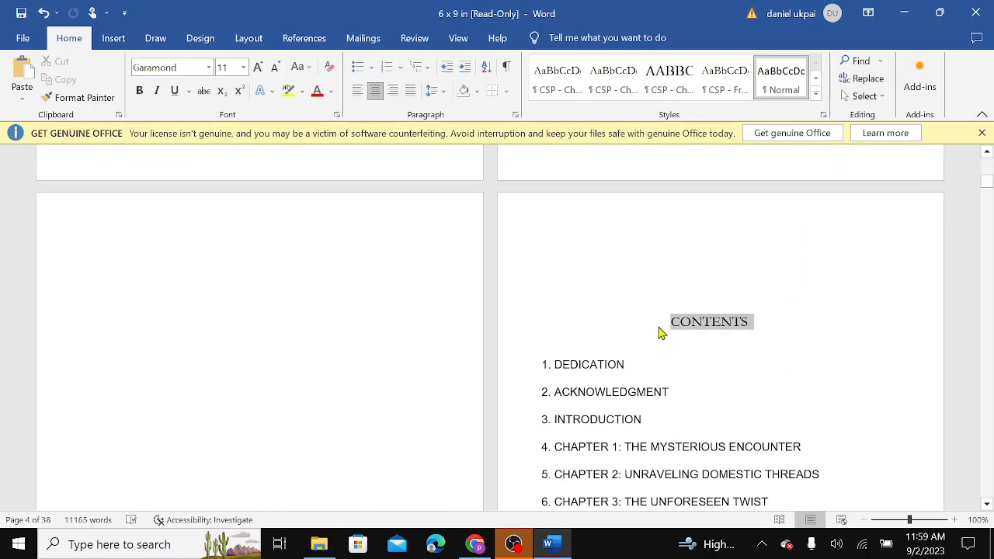
pyautogui.click(243, 69)
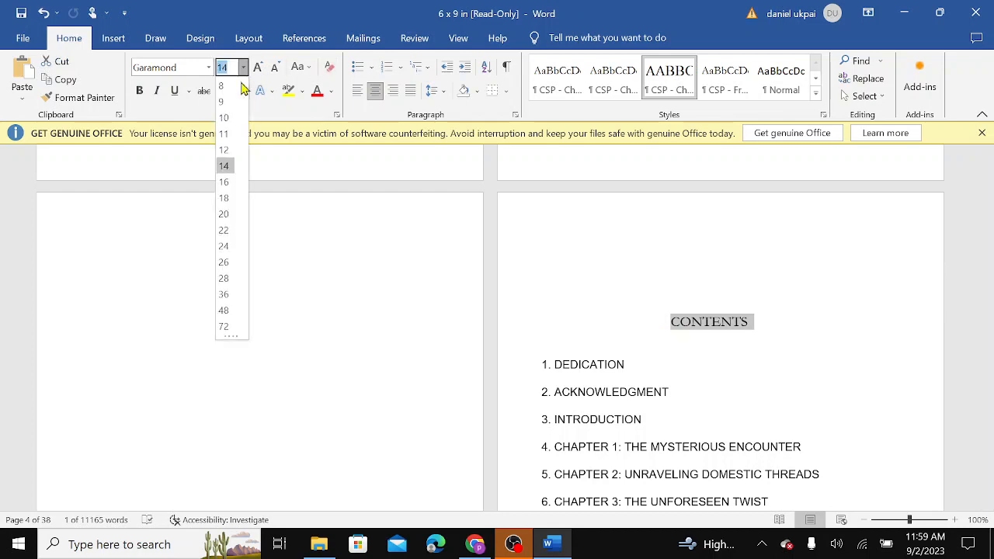
pyautogui.click(231, 246)
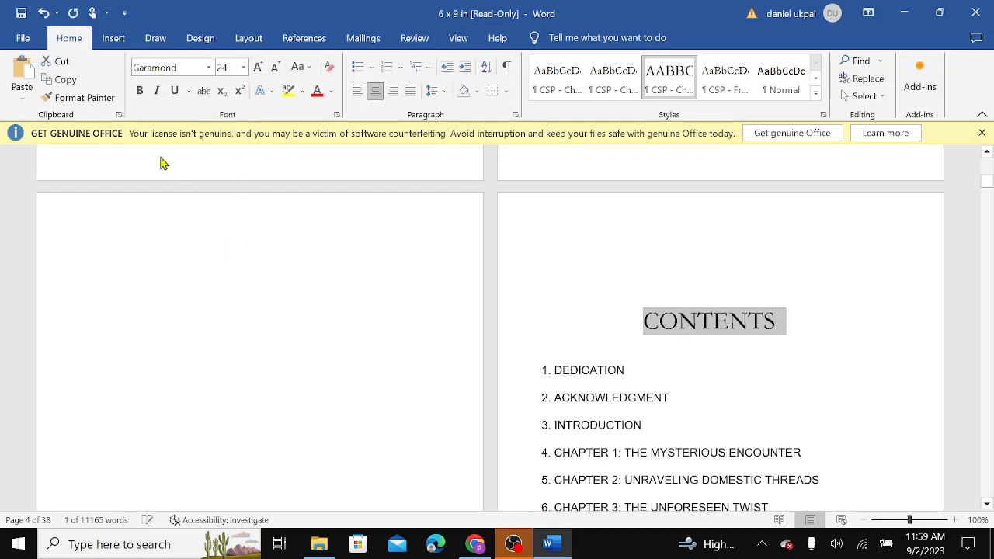
pyautogui.click(138, 90)
pyautogui.click(138, 90)
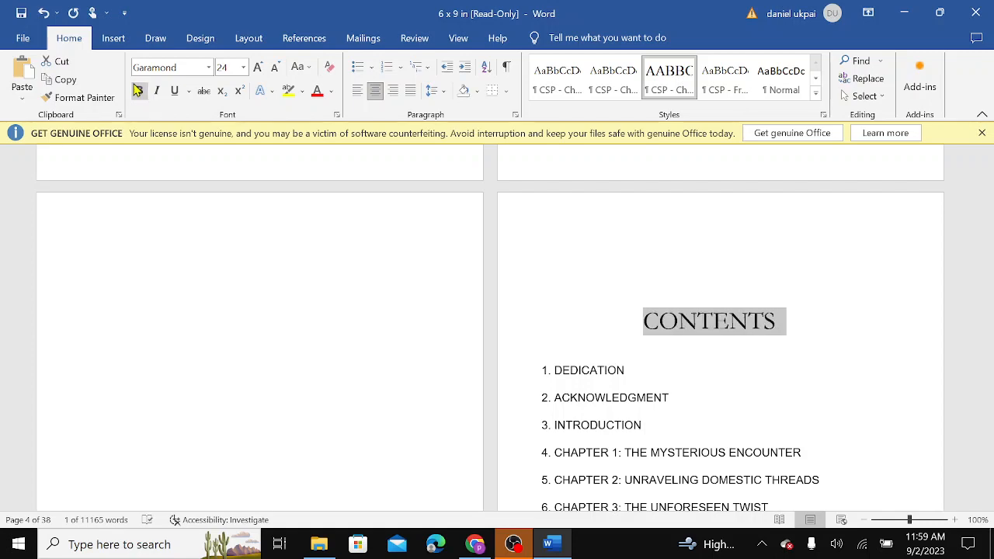
# Step: Switch to the manuscript in Google Docs and copy all the acknowledgment paragraphs, from "Writing" to "part of this journey"
pyautogui.scroll(-10, 137, 90)
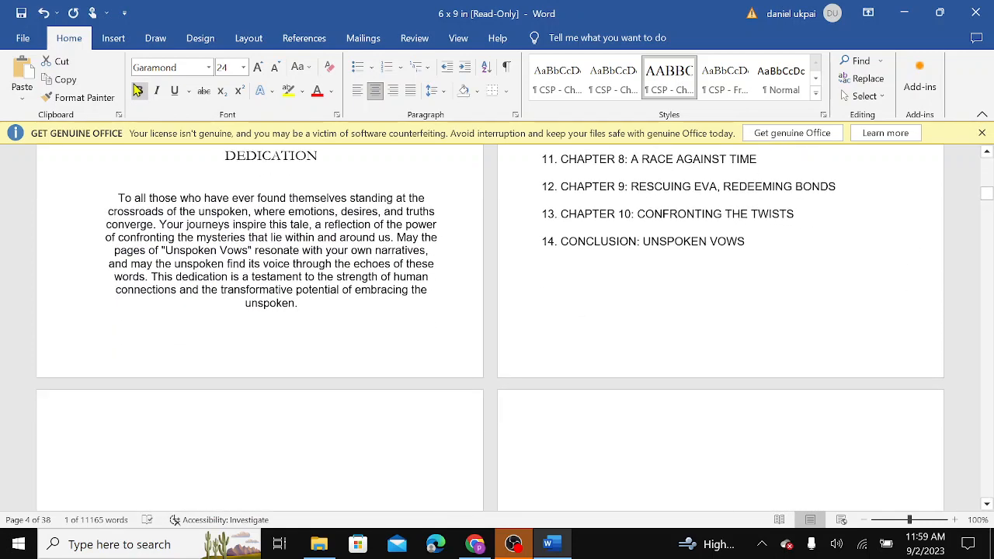
pyautogui.scroll(-8, 138, 90)
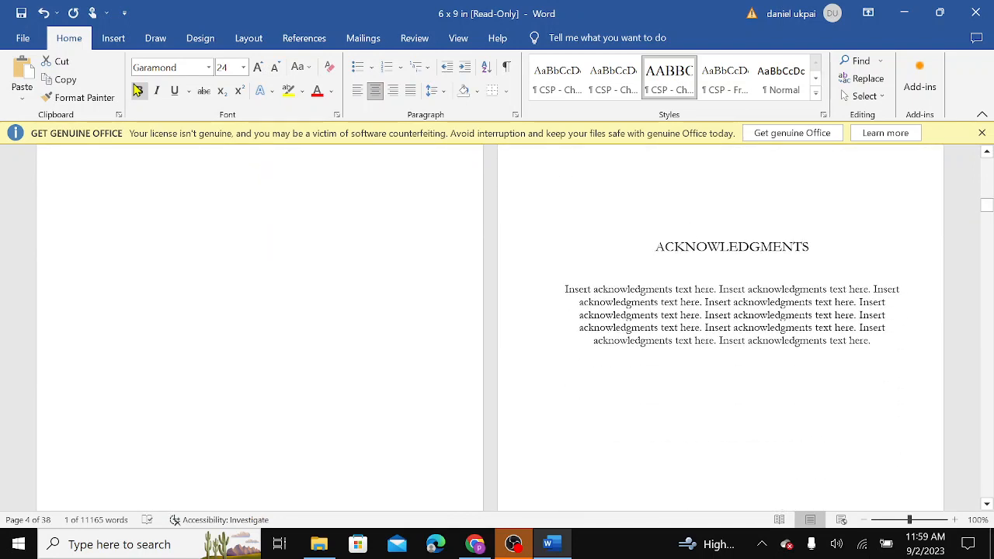
pyautogui.scroll(-1, 137, 90)
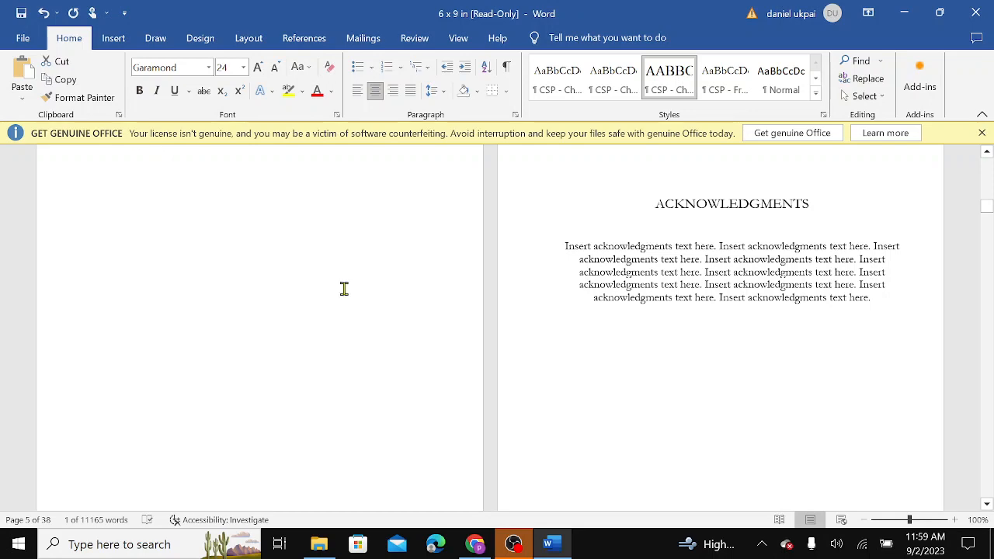
pyautogui.click(473, 543)
pyautogui.click(464, 452)
pyautogui.scroll(-2, 464, 452)
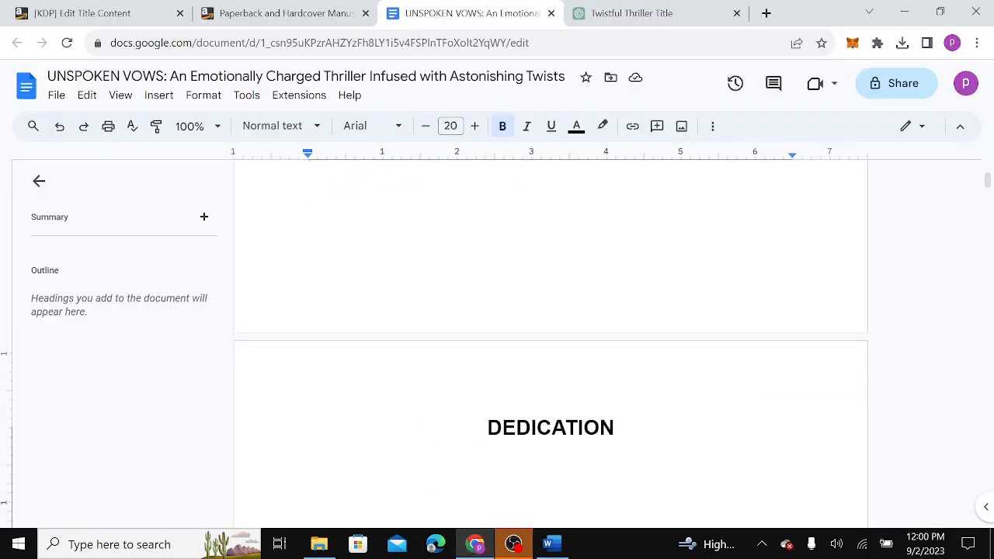
pyautogui.scroll(-7, 550, 342)
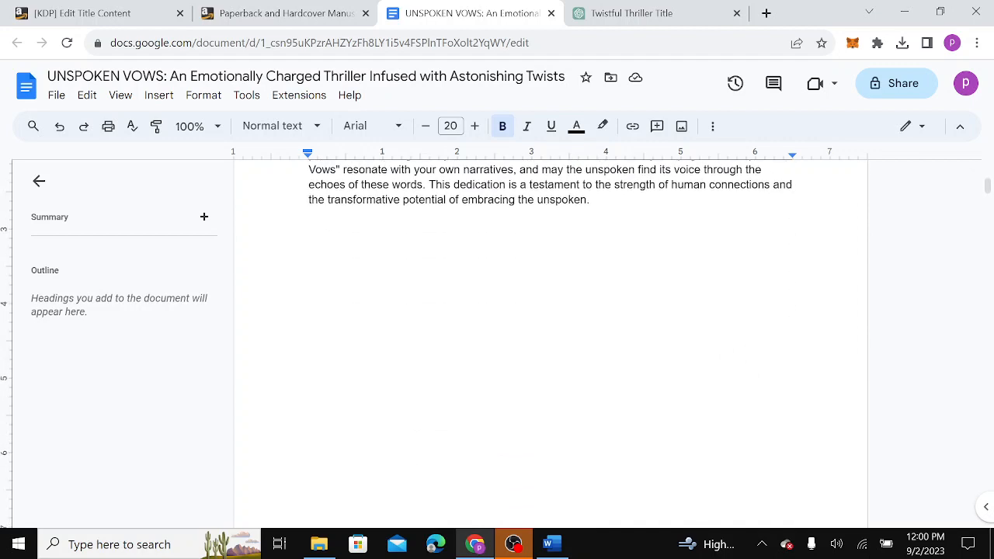
pyautogui.scroll(-8, 550, 342)
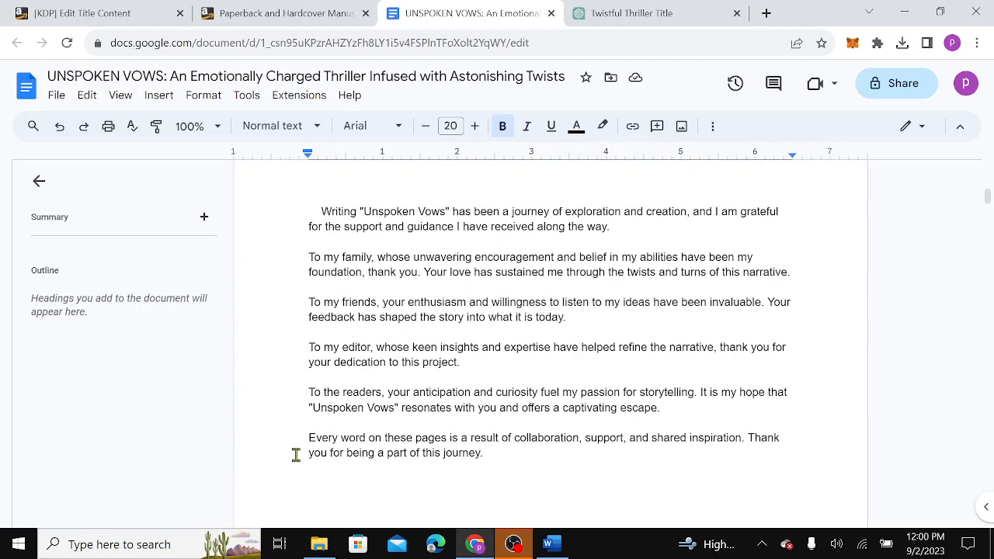
pyautogui.moveTo(302, 209); pyautogui.dragTo(606, 170)
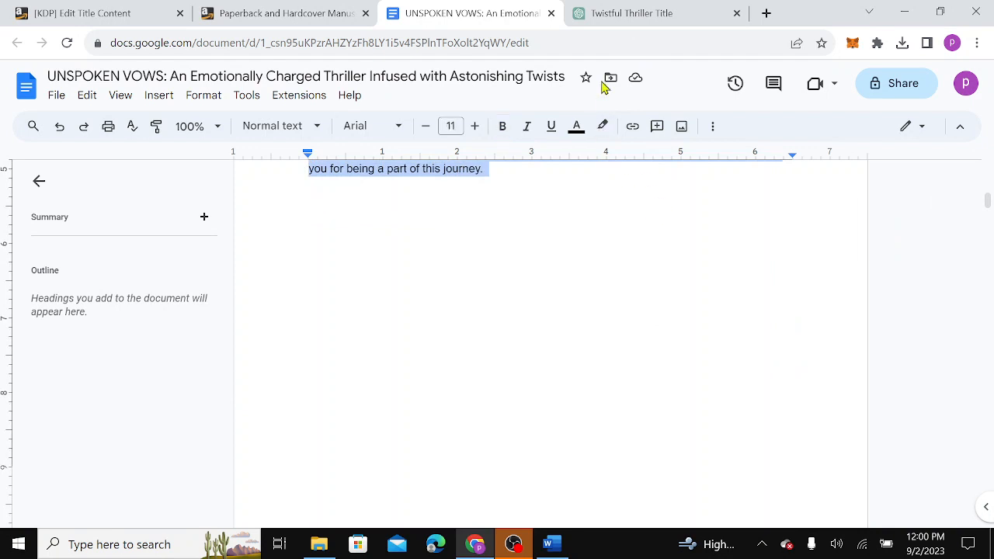
# Step: Replace the placeholder text under ACKNOWLEDGMENTS in the Word template with the copied acknowledgment paragraphs
pyautogui.click(550, 544)
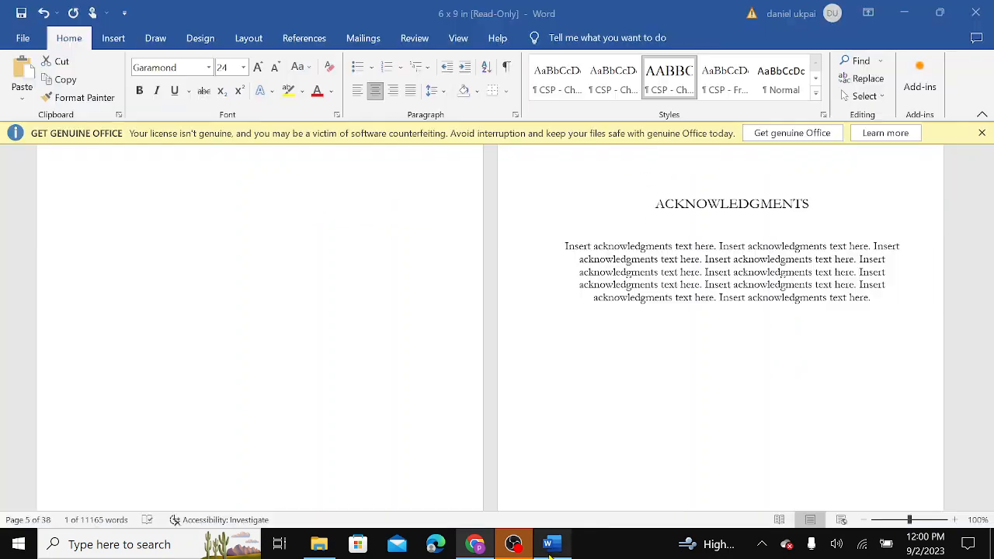
pyautogui.moveTo(553, 259); pyautogui.dragTo(752, 324)
pyautogui.click(572, 252)
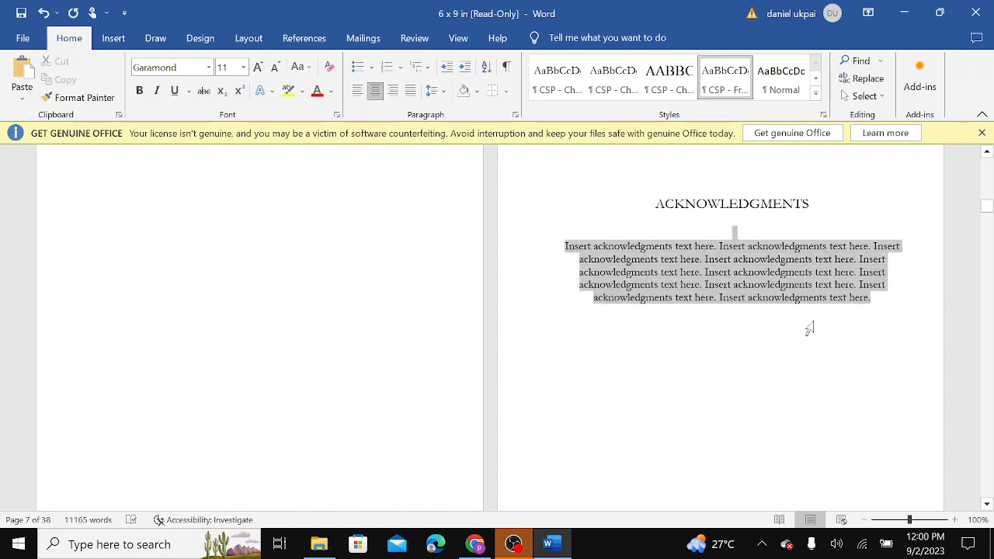
pyautogui.hotkey('ctrl', 'v')
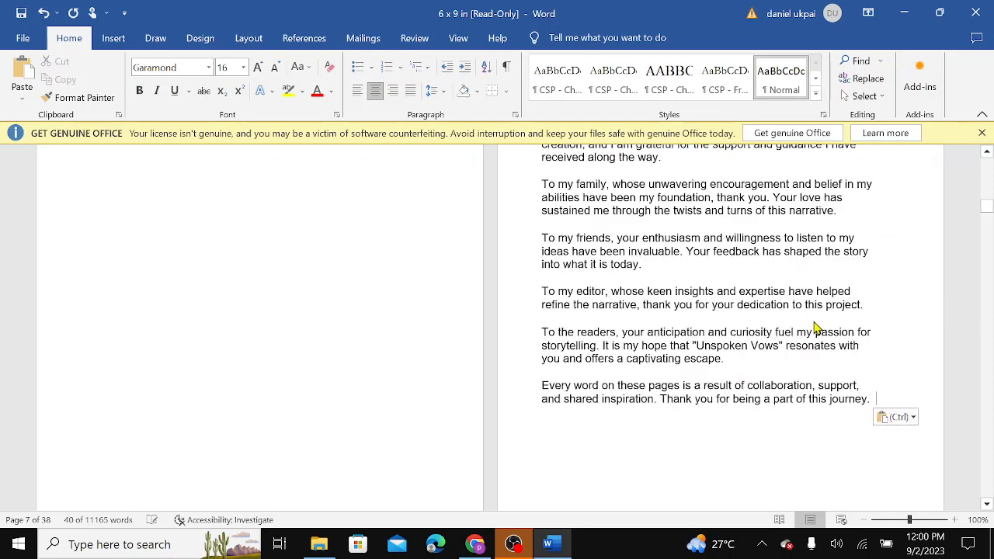
pyautogui.scroll(5, 813, 320)
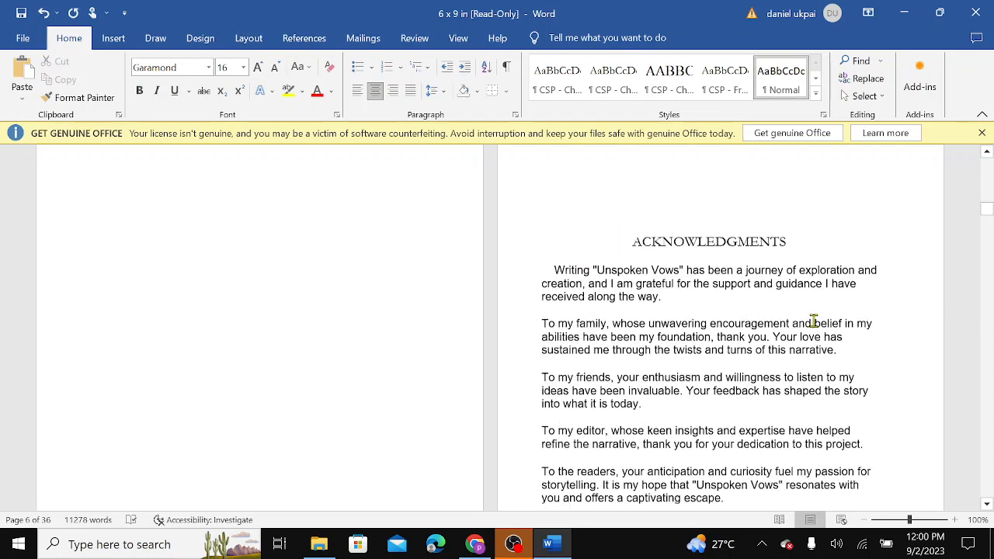
# Step: Find the template's first chapter page, then switch to the manuscript in Google Docs and copy its PROLOGUE heading
pyautogui.scroll(-7, 813, 320)
pyautogui.scroll(-3, 812, 320)
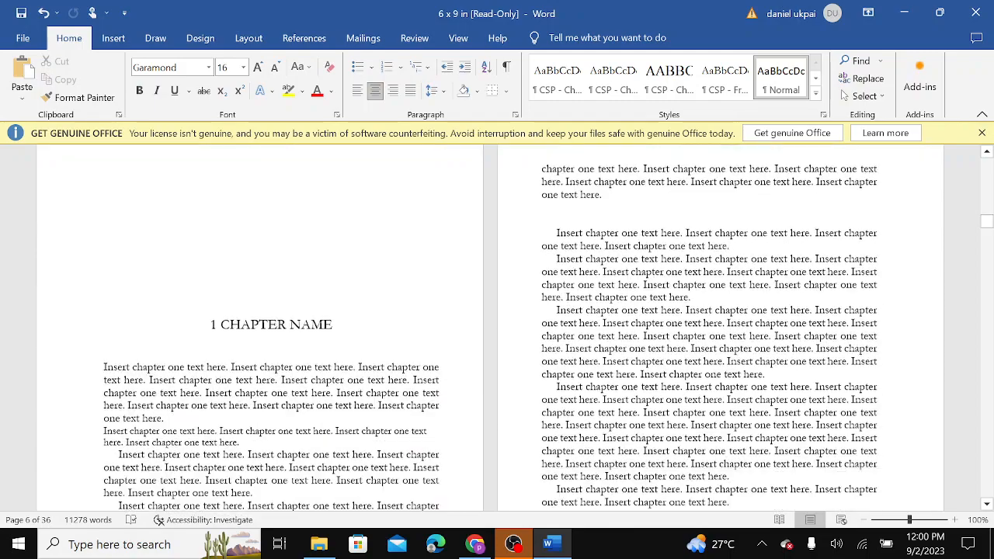
pyautogui.scroll(2, 813, 320)
pyautogui.scroll(-2, 812, 320)
pyautogui.scroll(-1, 813, 320)
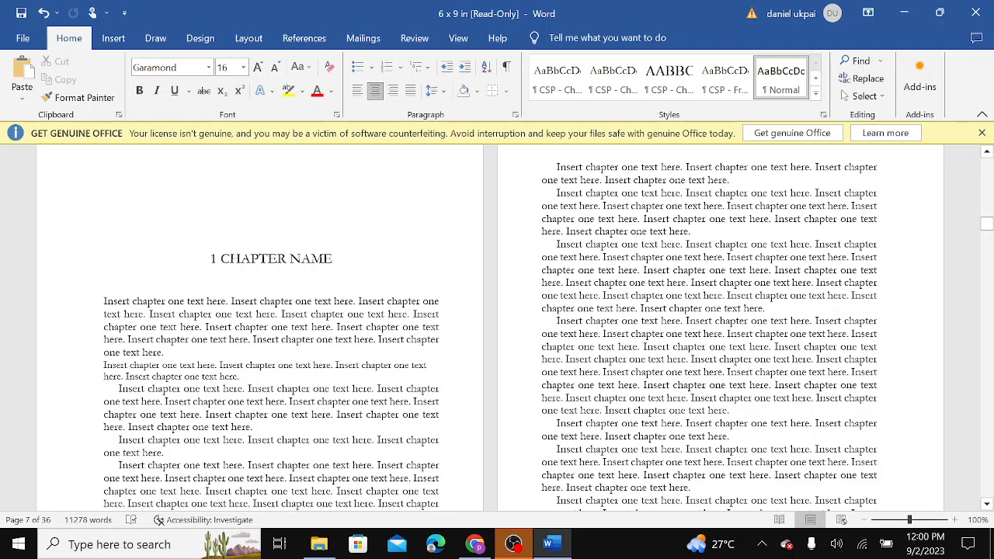
pyautogui.click(483, 548)
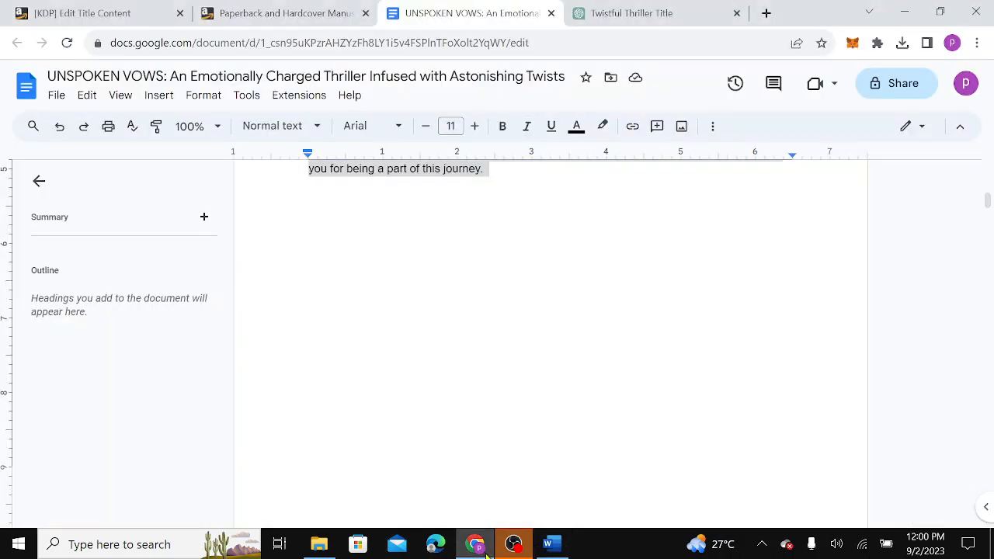
pyautogui.scroll(5, 429, 407)
pyautogui.click(429, 408)
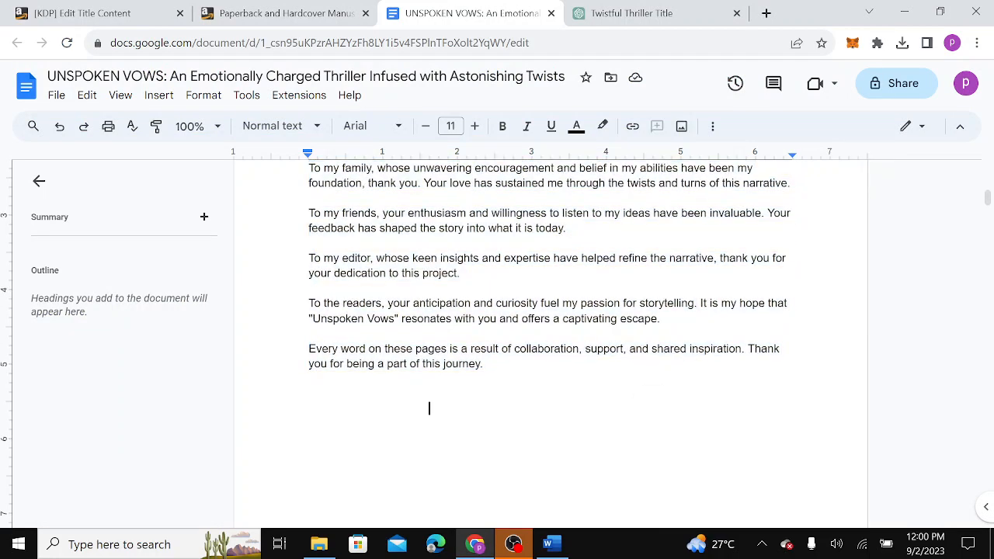
pyautogui.scroll(10, 429, 407)
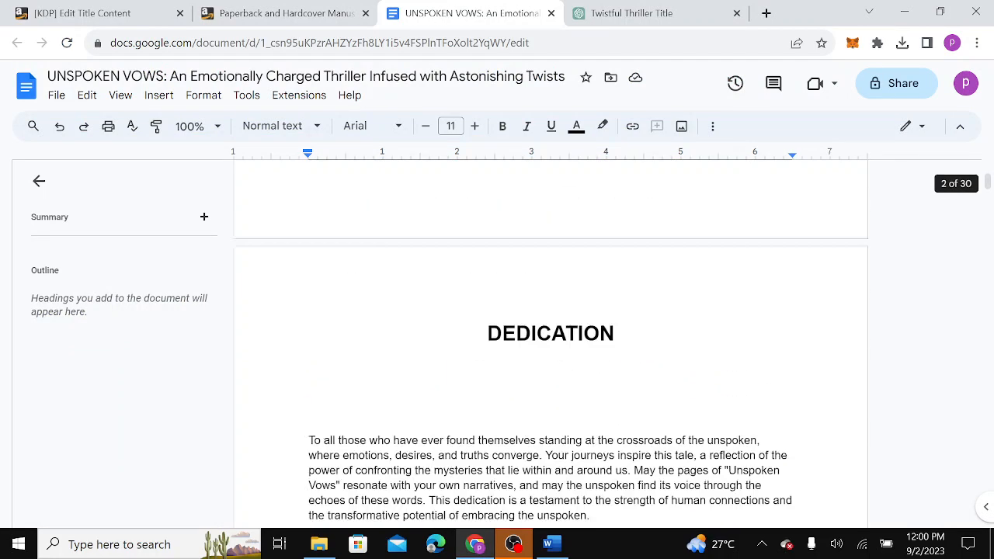
pyautogui.scroll(10, 549, 345)
pyautogui.scroll(-3, 550, 345)
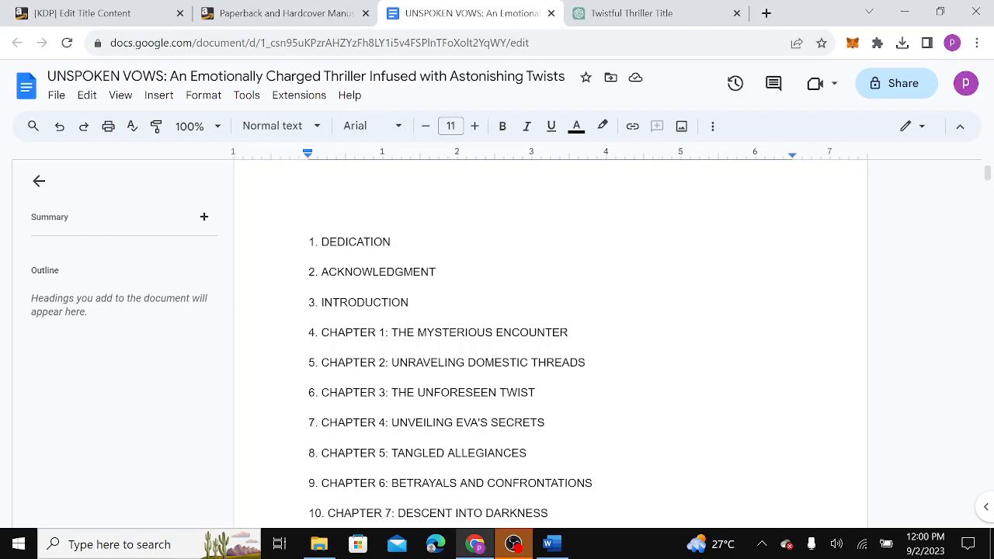
pyautogui.scroll(-15, 550, 345)
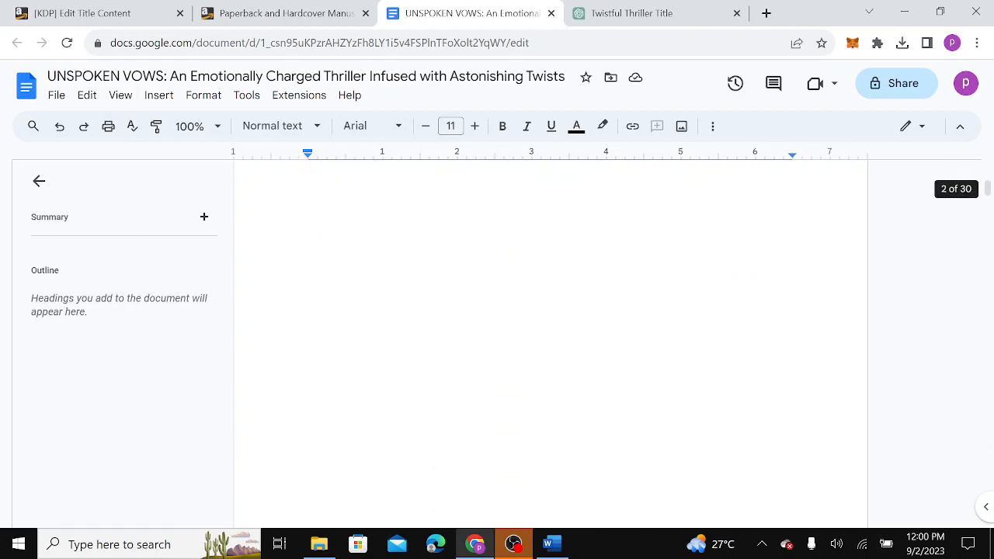
pyautogui.scroll(-10, 550, 346)
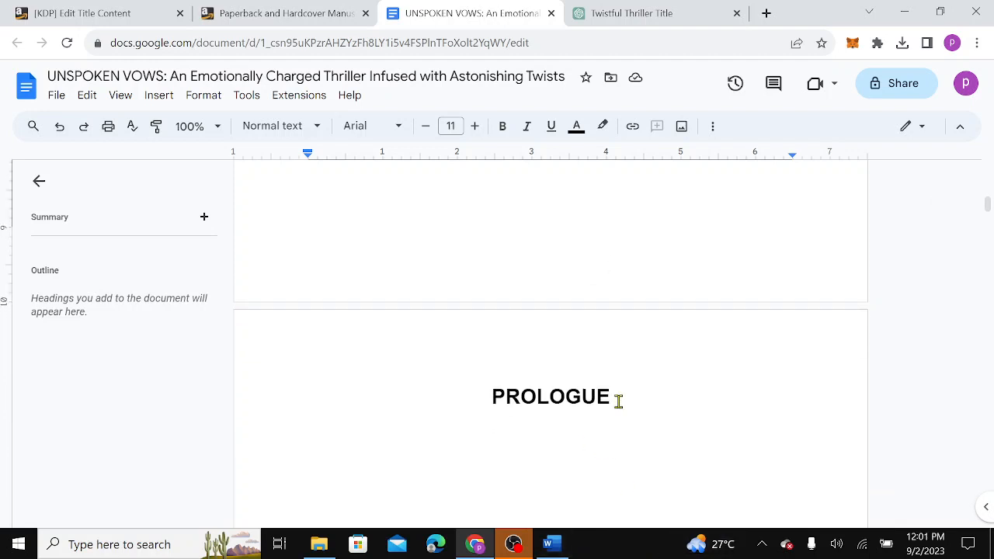
pyautogui.moveTo(618, 399); pyautogui.dragTo(486, 394)
pyautogui.hotkey('ctrl', 'c')
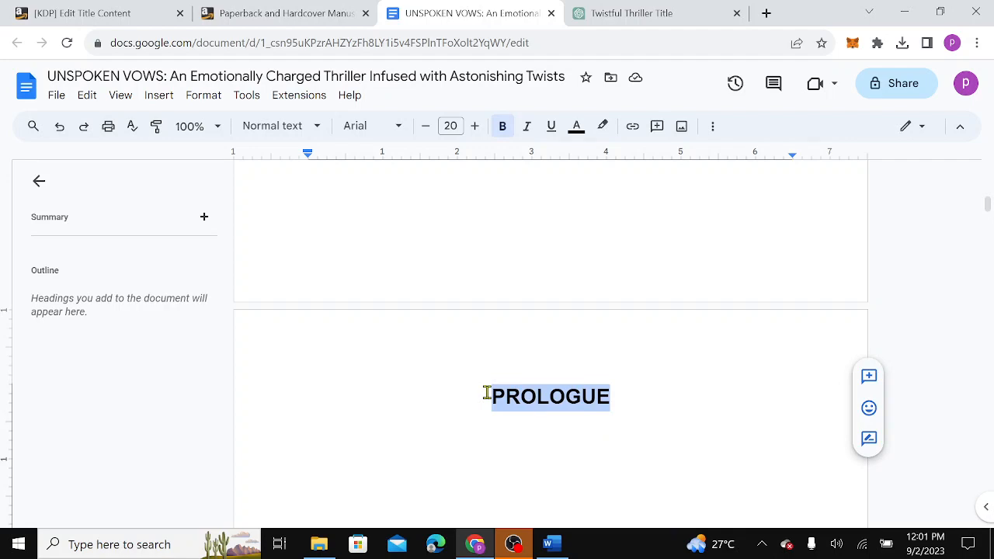
# Step: Replace the "1 CHAPTER NAME" heading in the Word template with the copied PROLOGUE heading and add a line break after it
pyautogui.click(549, 544)
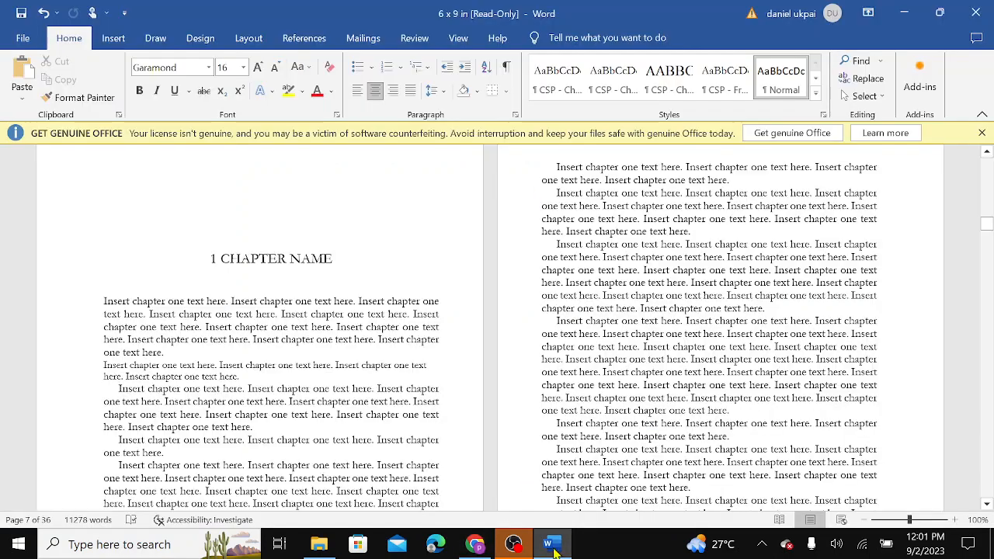
pyautogui.moveTo(211, 259); pyautogui.dragTo(326, 260)
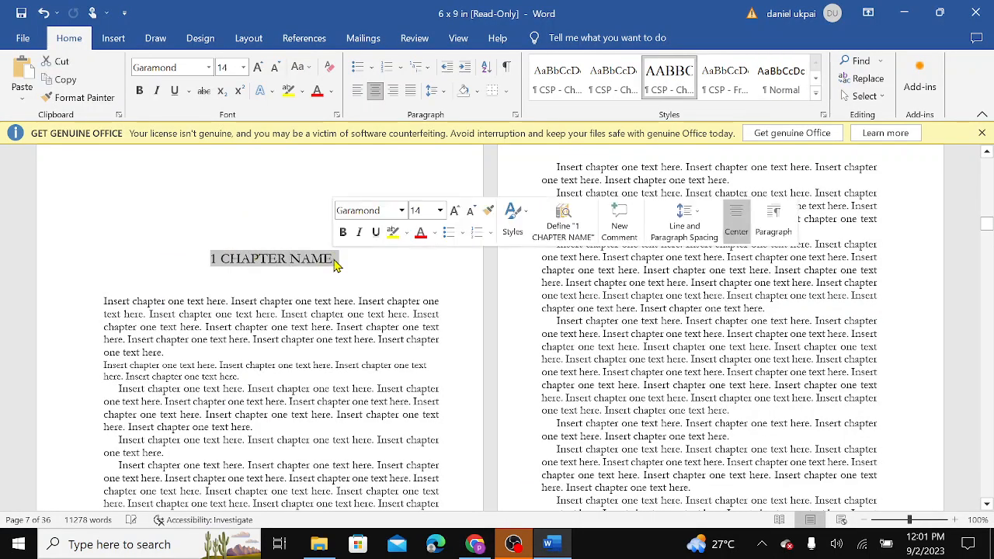
pyautogui.hotkey('ctrl', 'v')
pyautogui.press('Return')
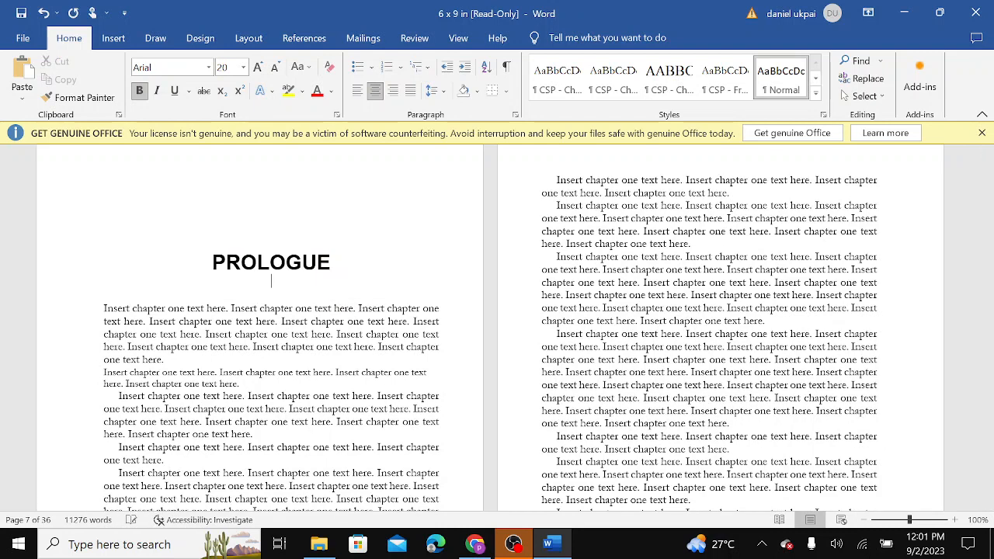
# Step: Switch to the manuscript in Google Docs and copy the whole prologue text, from "In the heart of a bustling city" to "complexities of the heart"
pyautogui.click(475, 543)
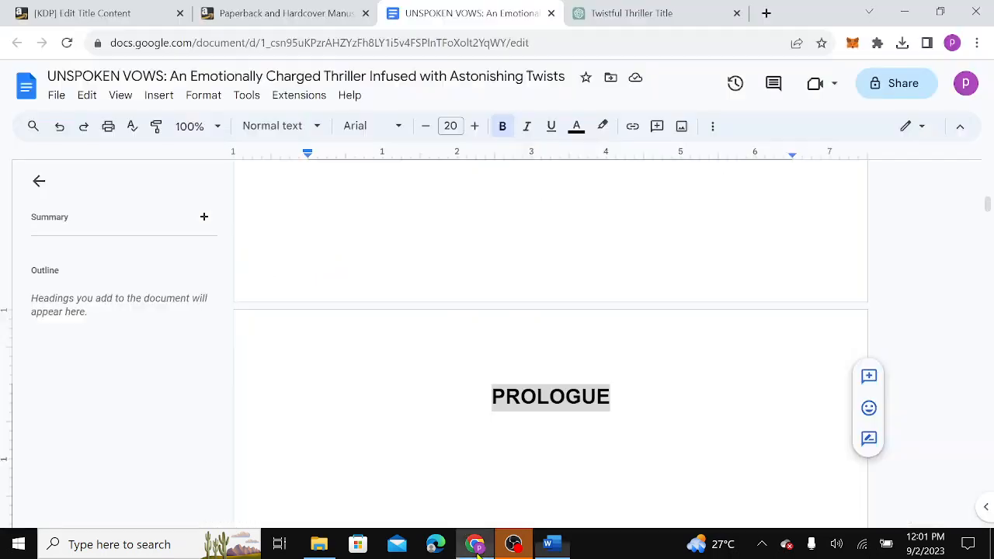
pyautogui.click(417, 364)
pyautogui.press('Down')
pyautogui.press('Down')
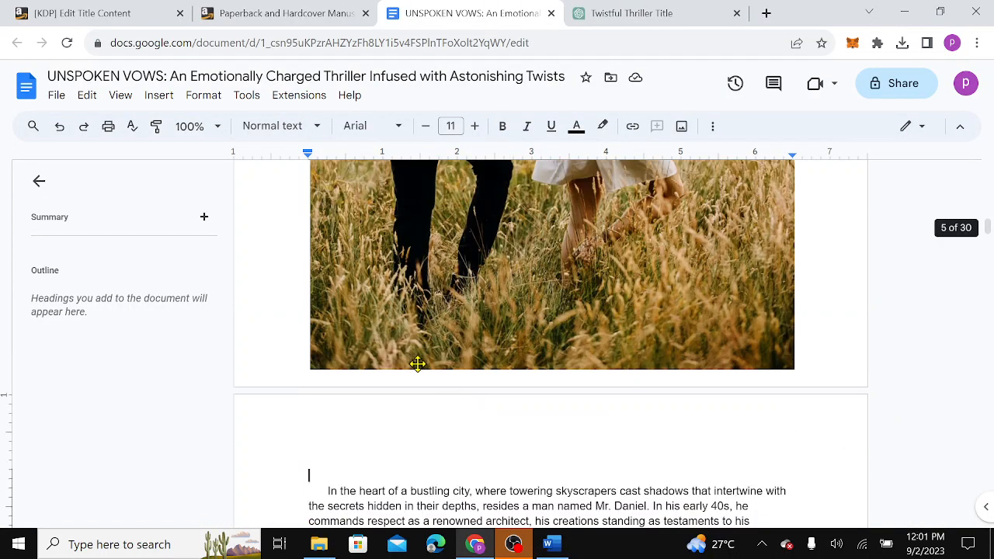
pyautogui.moveTo(302, 452); pyautogui.dragTo(600, 24)
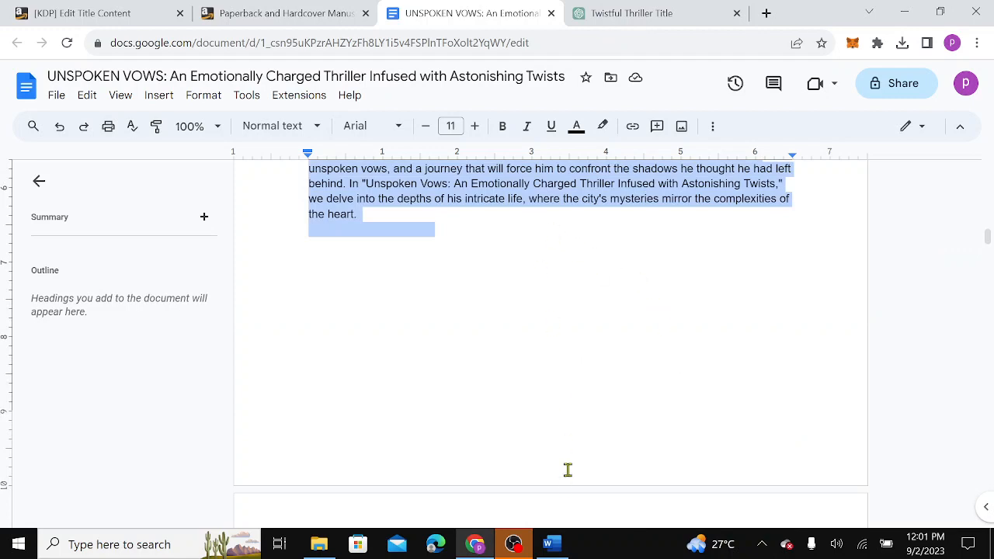
# Step: Replace all the chapter one placeholder text under PROLOGUE in the Word template with the copied prologue text
pyautogui.click(551, 544)
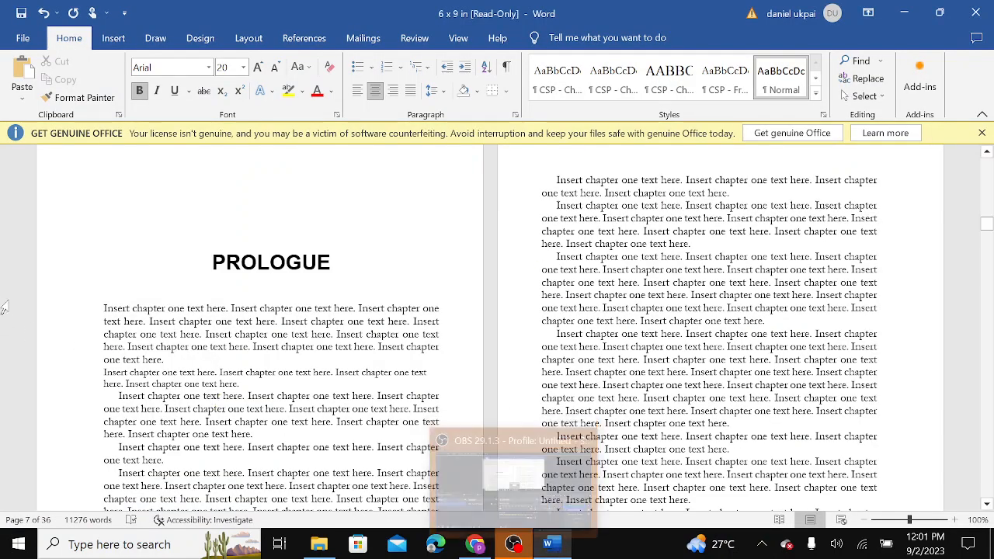
pyautogui.moveTo(103, 308); pyautogui.dragTo(686, 475)
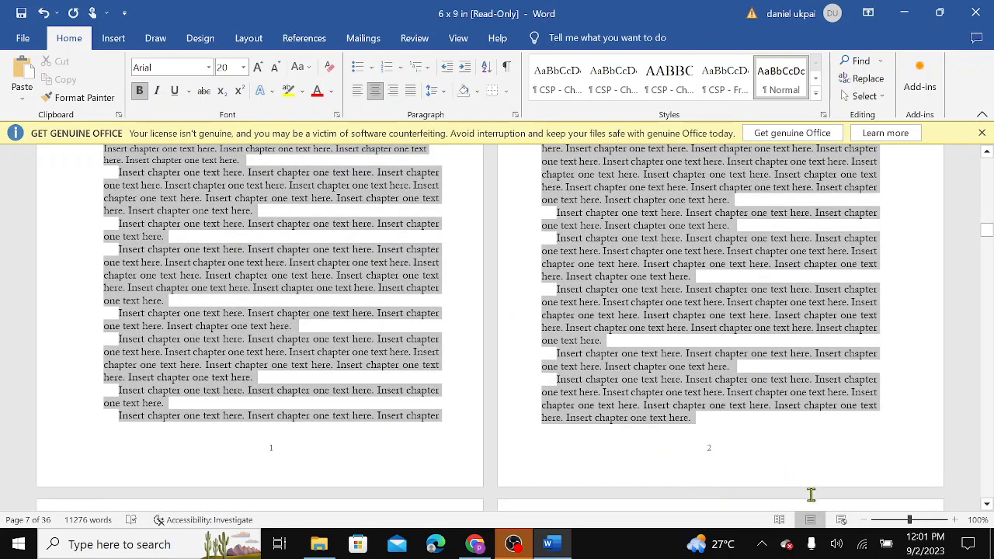
pyautogui.moveTo(810, 494); pyautogui.dragTo(456, 420)
pyautogui.hotkey('ctrl', 'v')
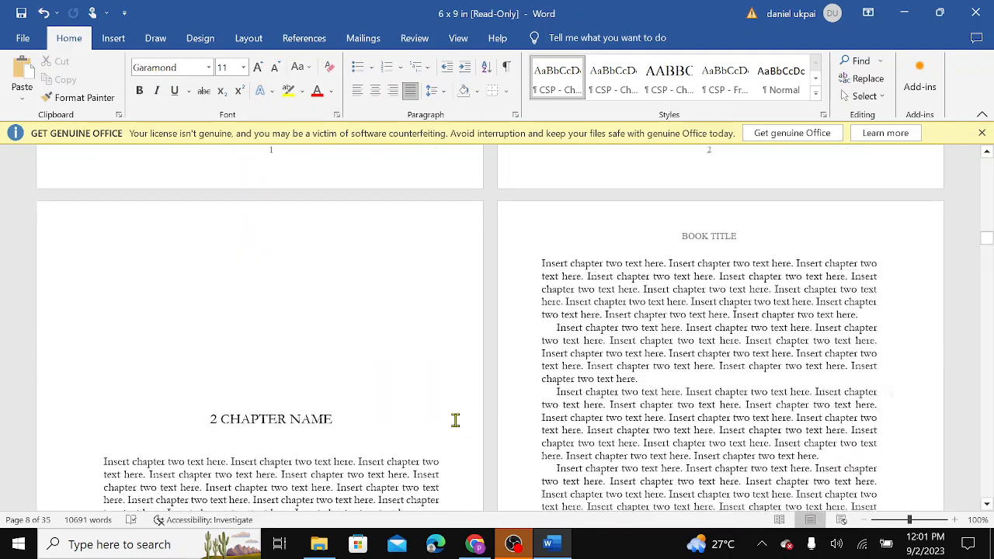
pyautogui.scroll(5, 455, 420)
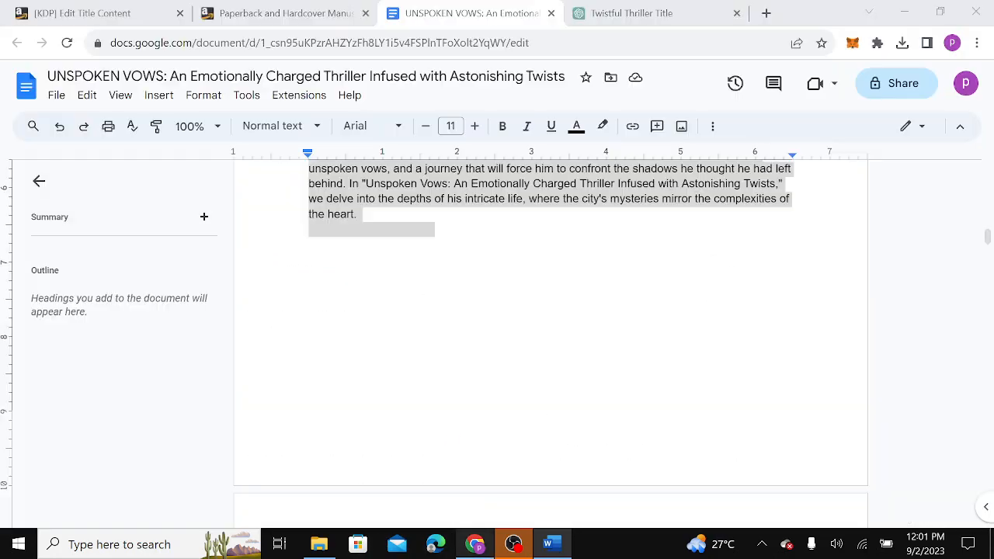
# Step: Switch to the manuscript in Google Docs and copy the heading "CHAPTER 1: THE MYSTERIOUS ENCOUNTER"
pyautogui.click(474, 543)
pyautogui.click(448, 365)
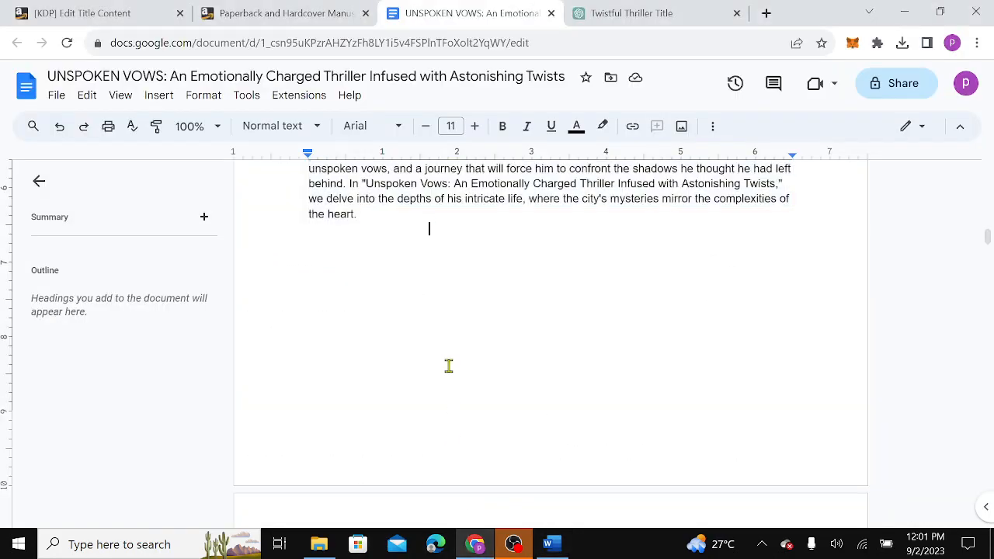
pyautogui.scroll(-7, 449, 365)
pyautogui.scroll(5, 449, 366)
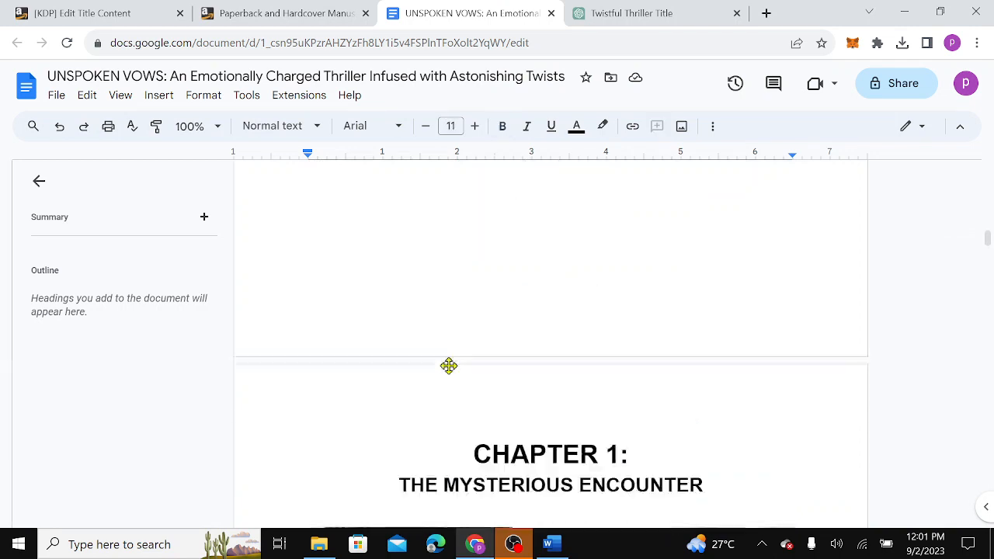
pyautogui.scroll(3, 449, 365)
pyautogui.press('Down')
pyautogui.press('Down')
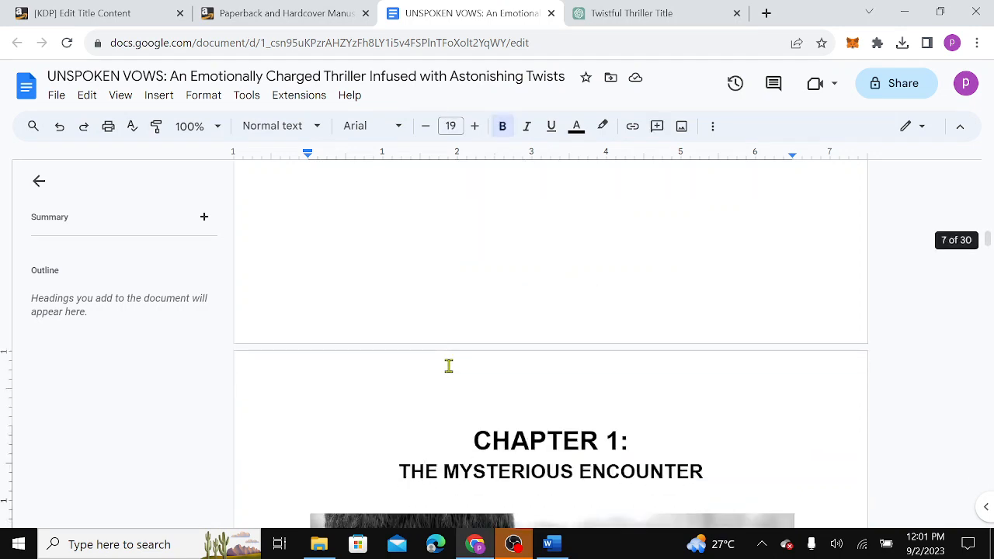
pyautogui.moveTo(470, 428); pyautogui.dragTo(699, 487)
pyautogui.hotkey('ctrl', 'c')
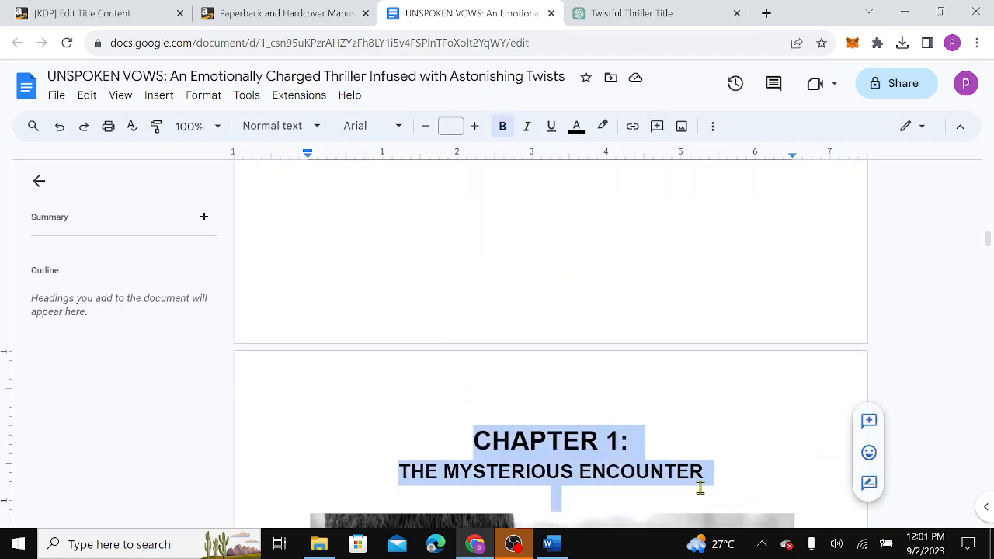
# Step: Replace the "2 CHAPTER NAME" heading in the Word template with the copied Chapter 1 heading and add a line break after it
pyautogui.click(549, 543)
pyautogui.scroll(-5, 331, 468)
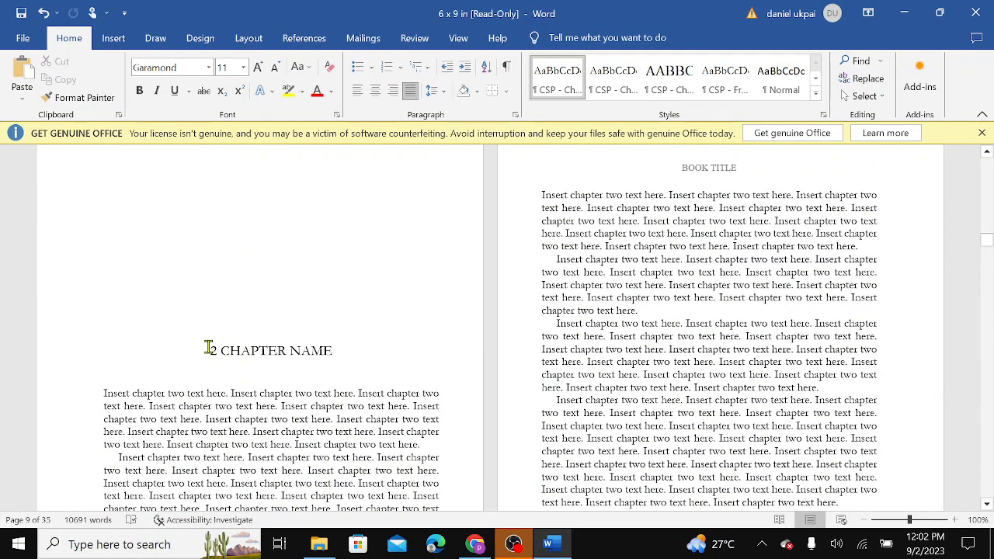
pyautogui.moveTo(210, 349); pyautogui.dragTo(260, 350)
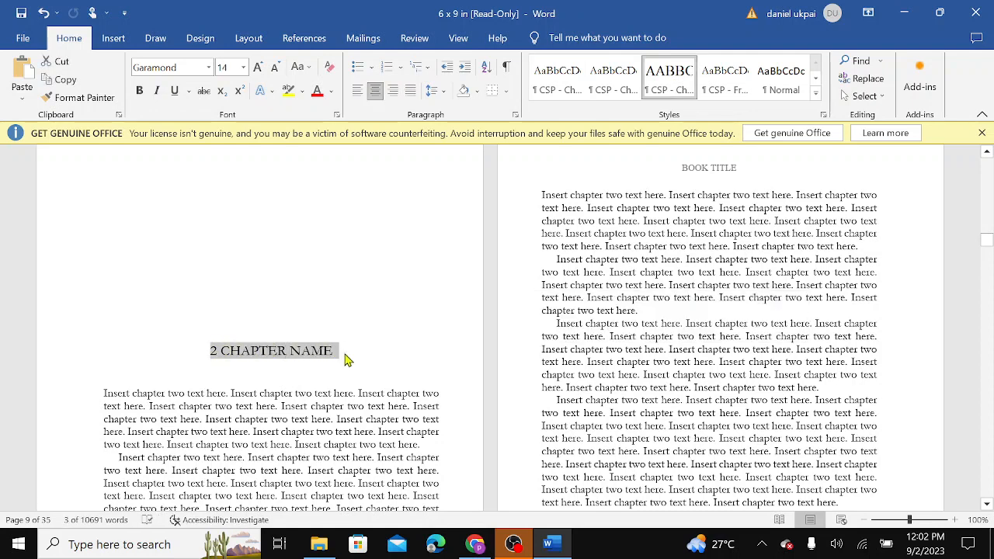
pyautogui.hotkey('ctrl', 'v')
pyautogui.press('Return')
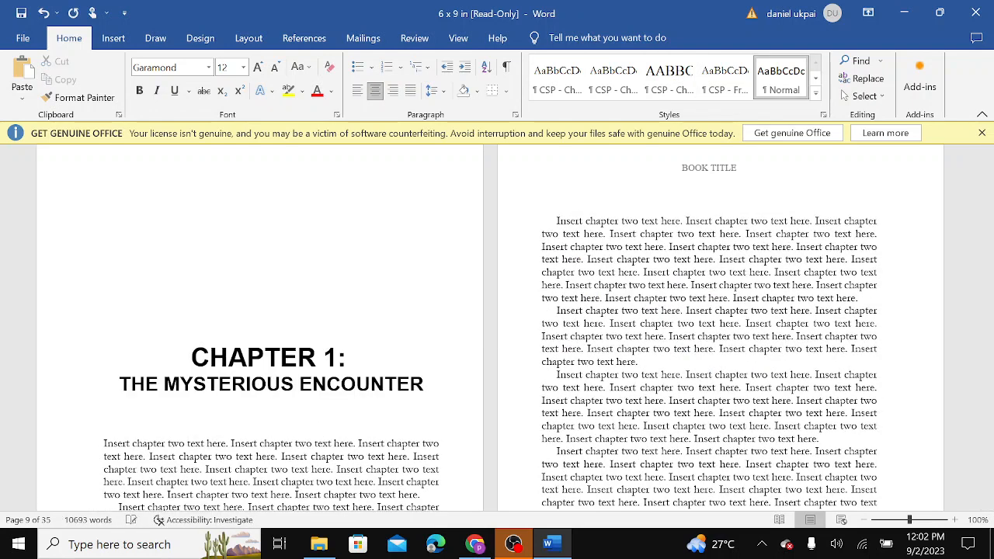
# Step: Switch to the manuscript in Google Docs and copy the full Chapter 1 body text, ending at "the trajectory of his life"
pyautogui.click(474, 541)
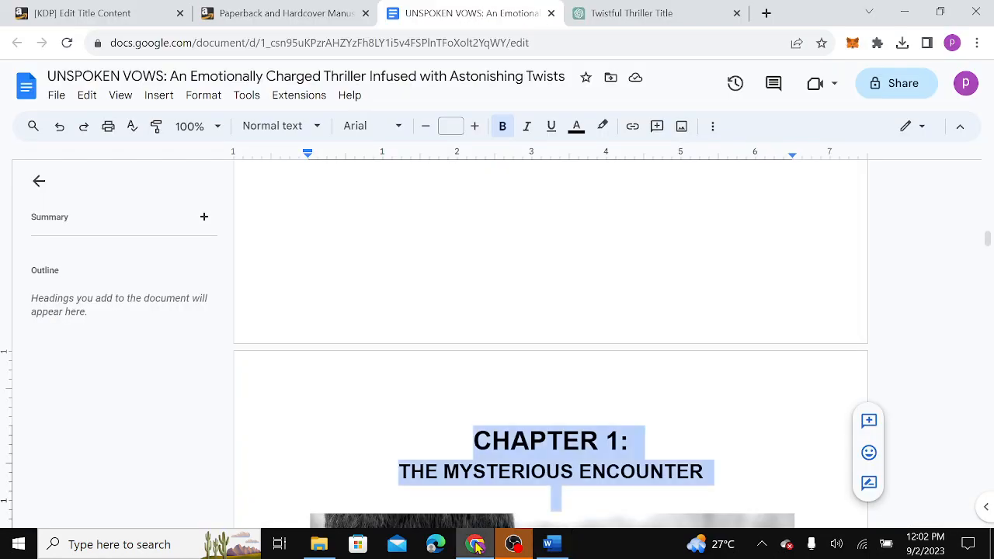
pyautogui.click(423, 308)
pyautogui.scroll(-5, 423, 308)
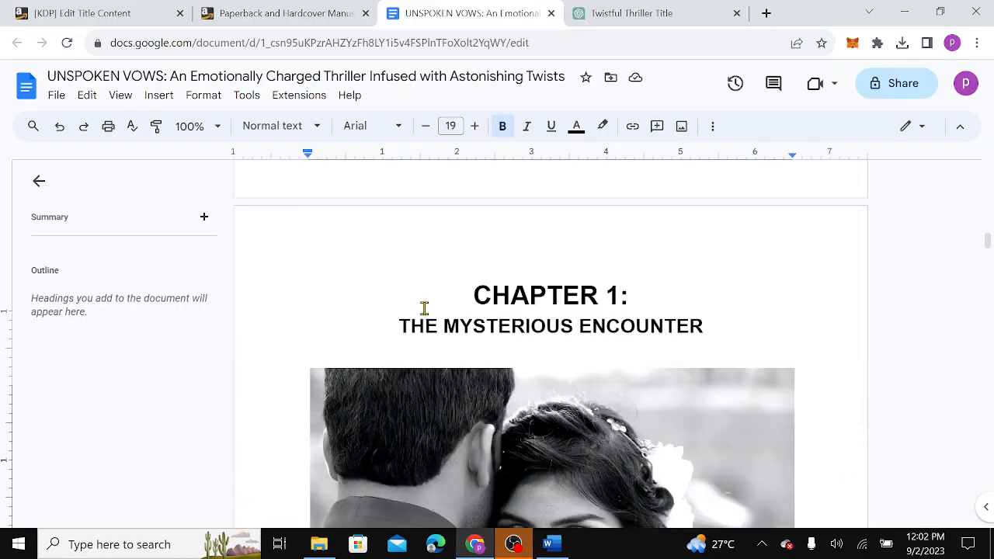
pyautogui.moveTo(316, 369); pyautogui.dragTo(527, 251)
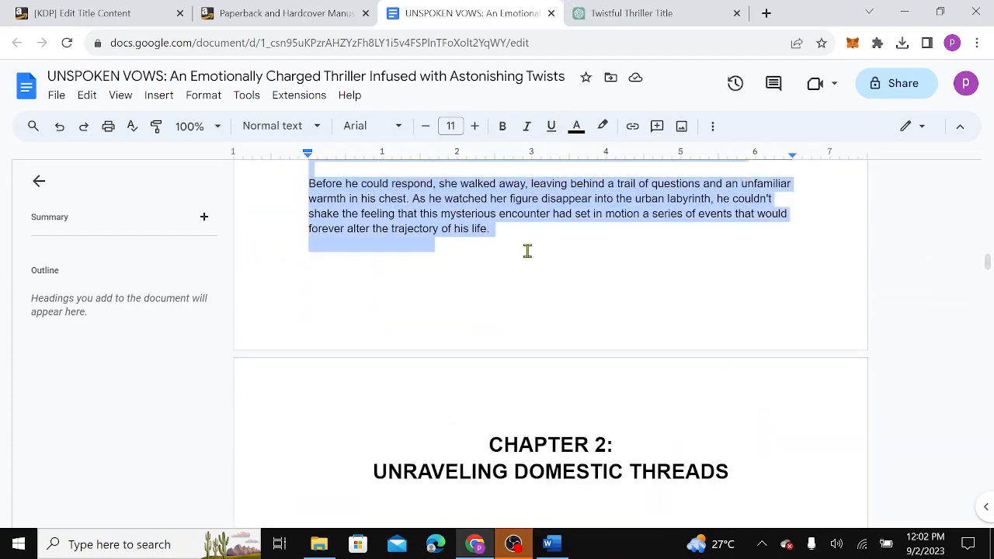
# Step: Replace all the chapter two placeholder text under the Chapter 1 heading in the Word template with the copied body text
pyautogui.click(548, 543)
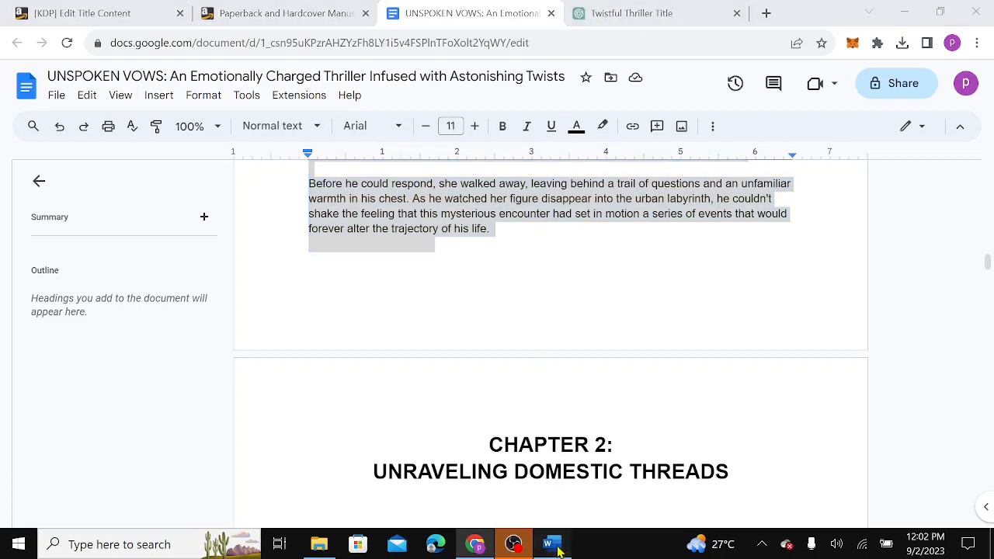
pyautogui.moveTo(86, 444); pyautogui.dragTo(768, 252)
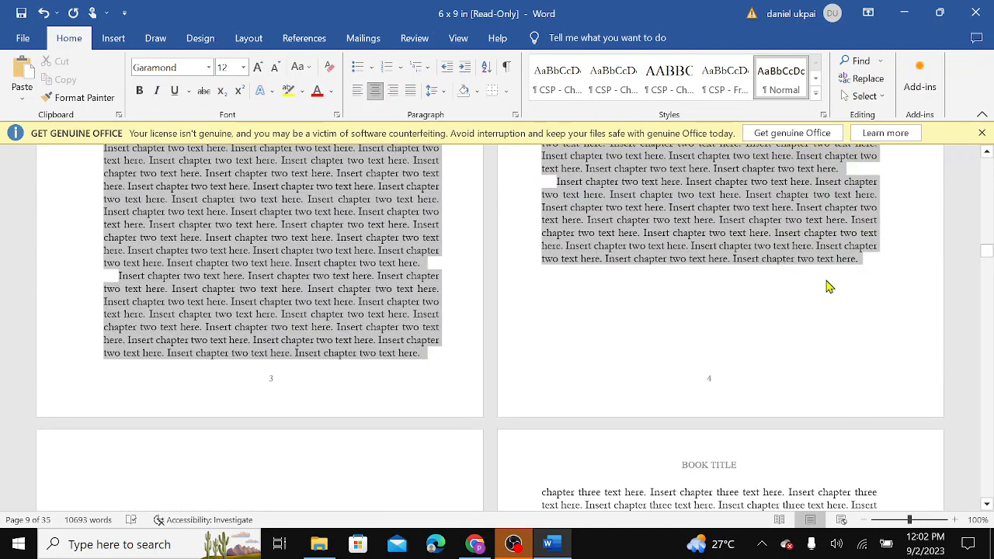
pyautogui.moveTo(827, 286); pyautogui.dragTo(827, 287)
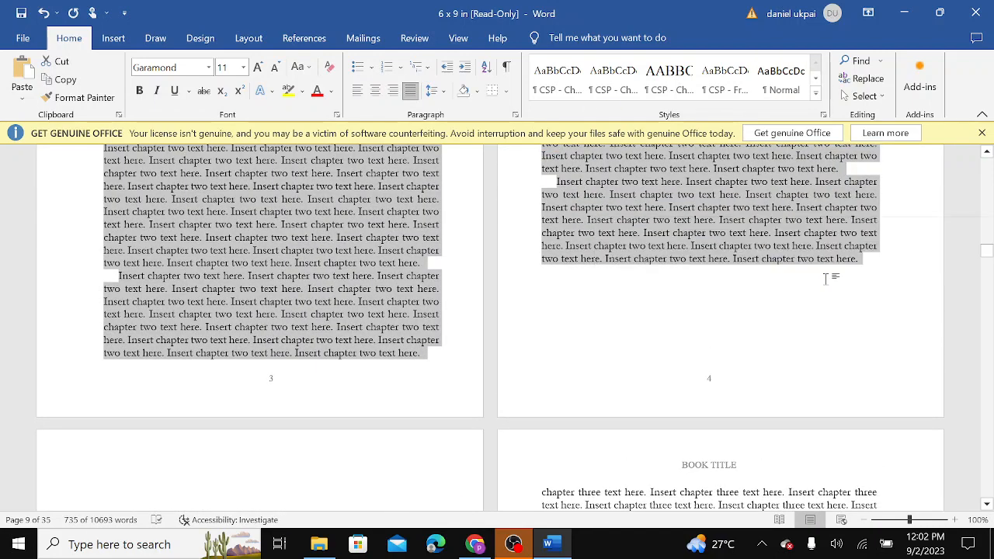
pyautogui.hotkey('ctrl', 'v')
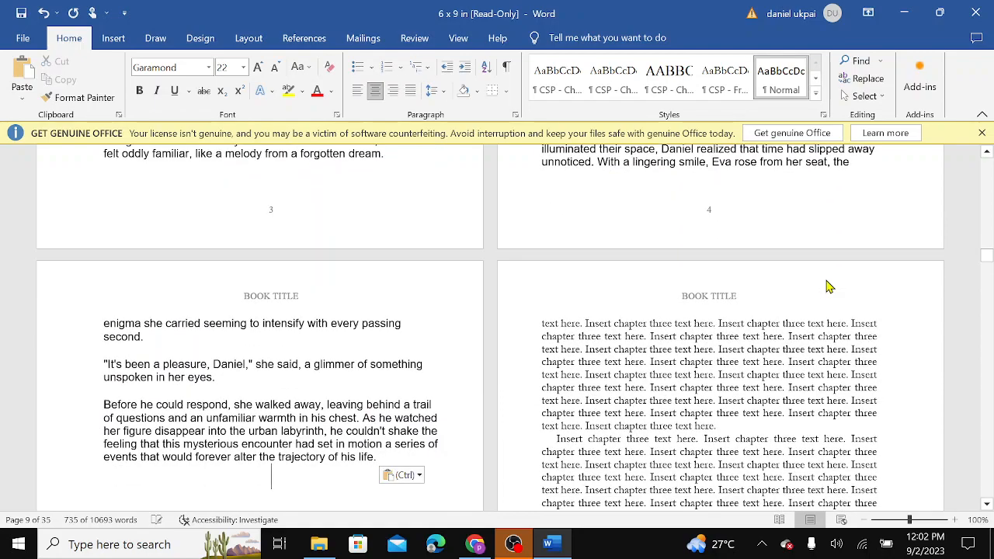
# Step: Review the filled template pages from ACKNOWLEDGMENTS to the end of Chapter 1 and the position of the "3 CHAPTER NAME" heading
pyautogui.scroll(-6, 829, 286)
pyautogui.scroll(15, 829, 287)
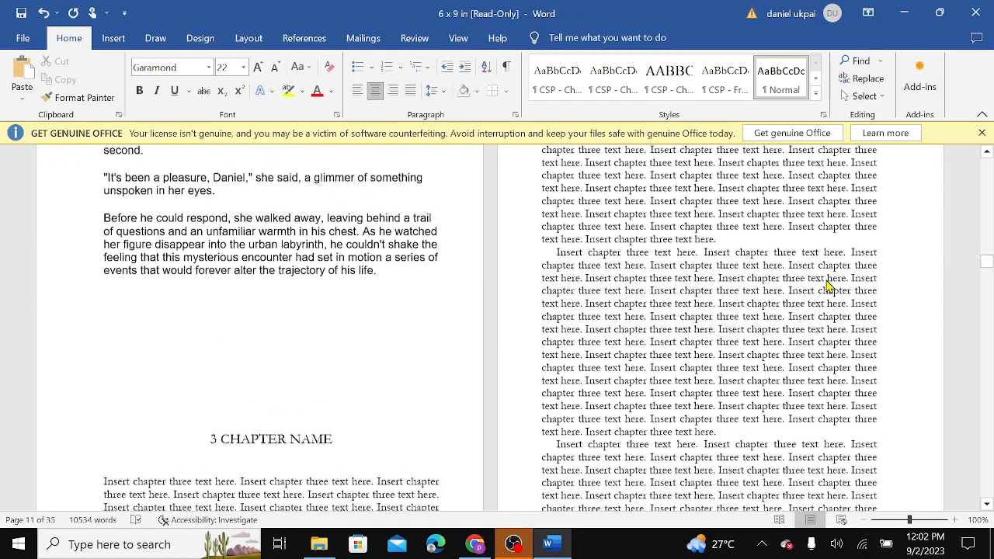
pyautogui.scroll(10, 830, 286)
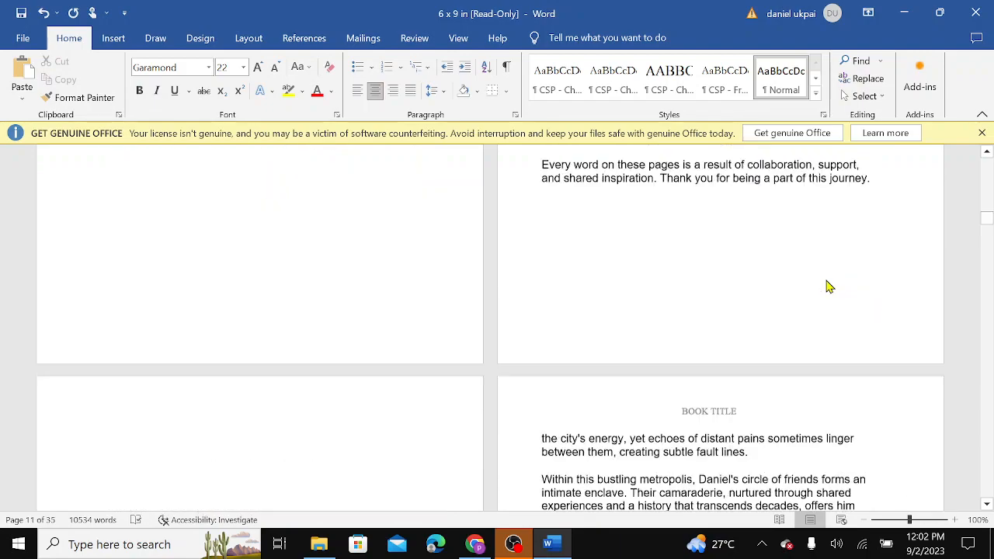
pyautogui.scroll(5, 829, 287)
pyautogui.scroll(-15, 829, 287)
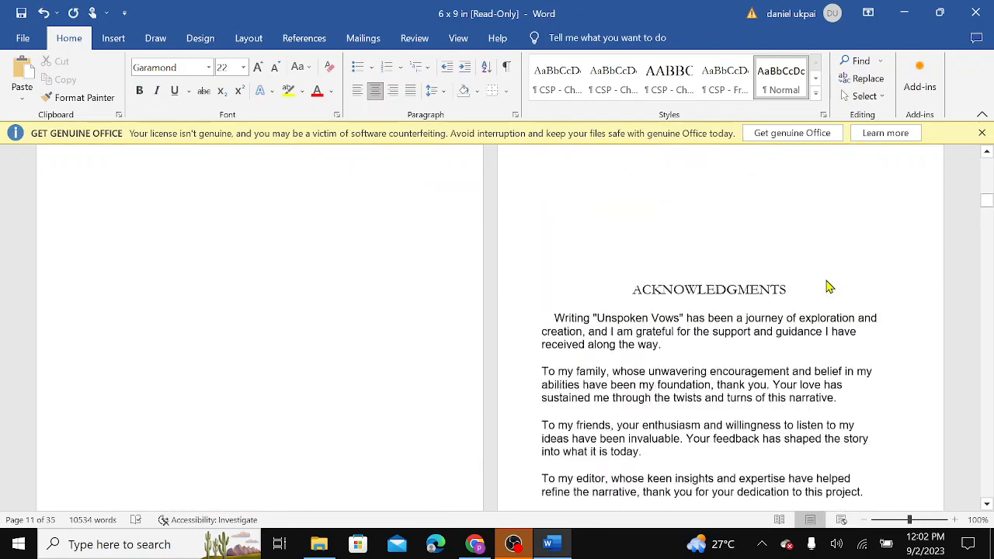
pyautogui.scroll(-15, 829, 286)
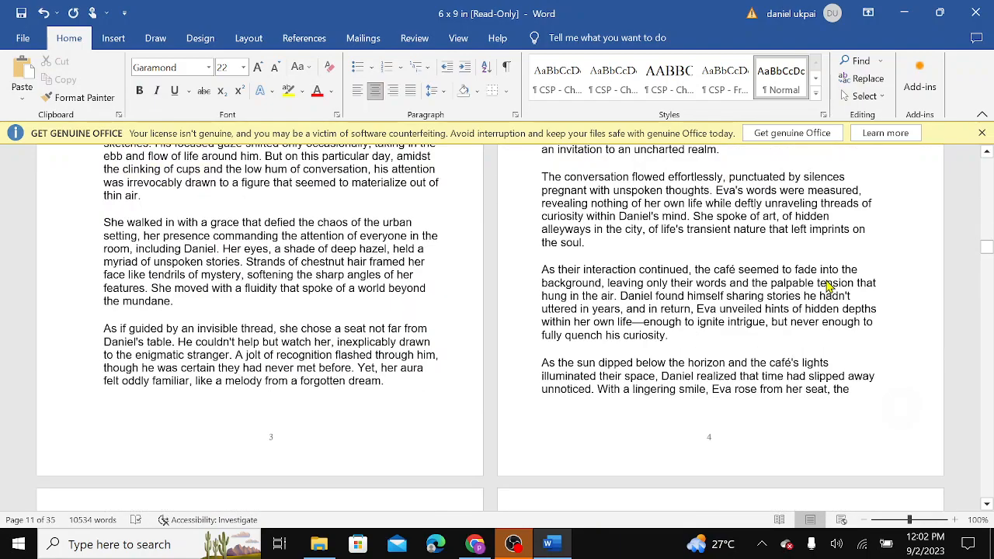
pyautogui.scroll(5, 829, 287)
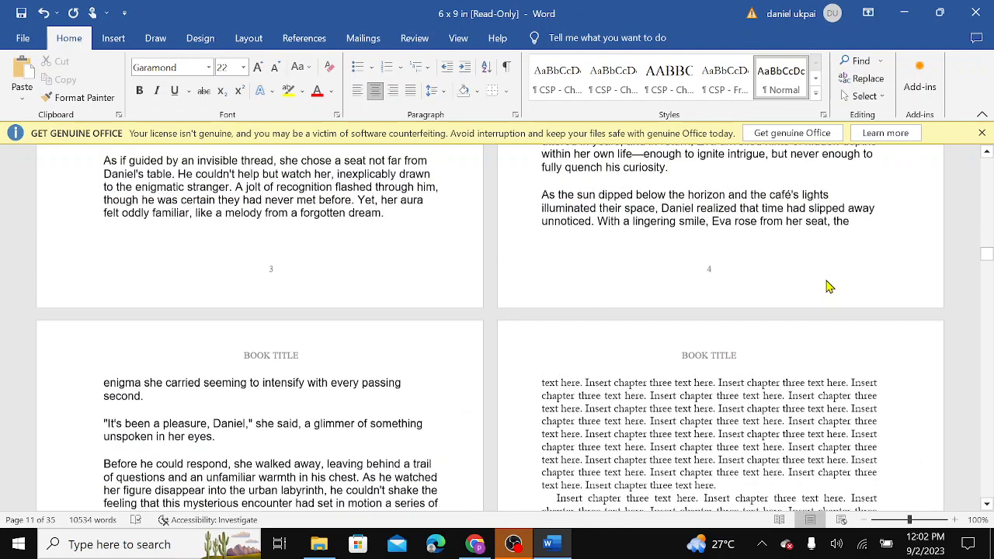
pyautogui.scroll(-3, 829, 287)
pyautogui.scroll(-5, 829, 287)
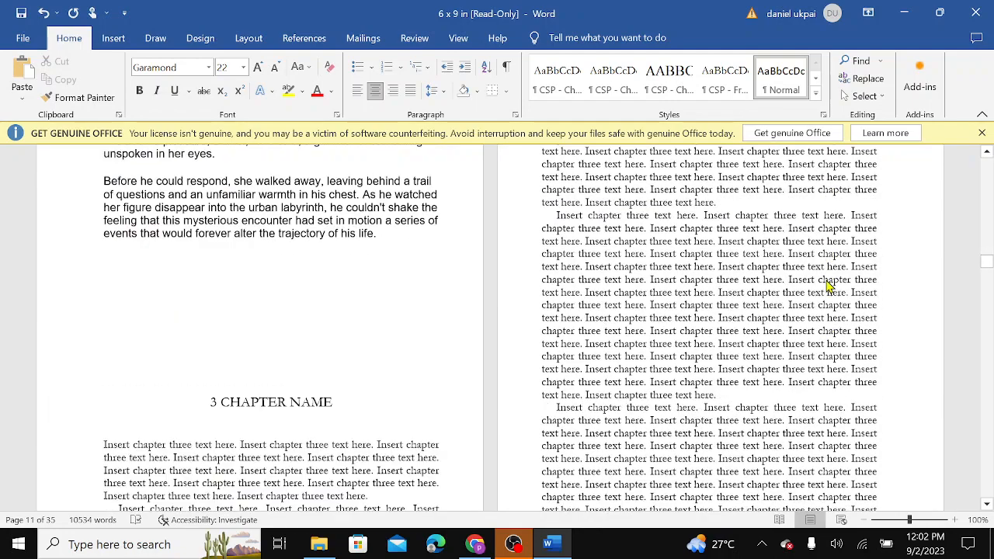
pyautogui.scroll(5, 829, 287)
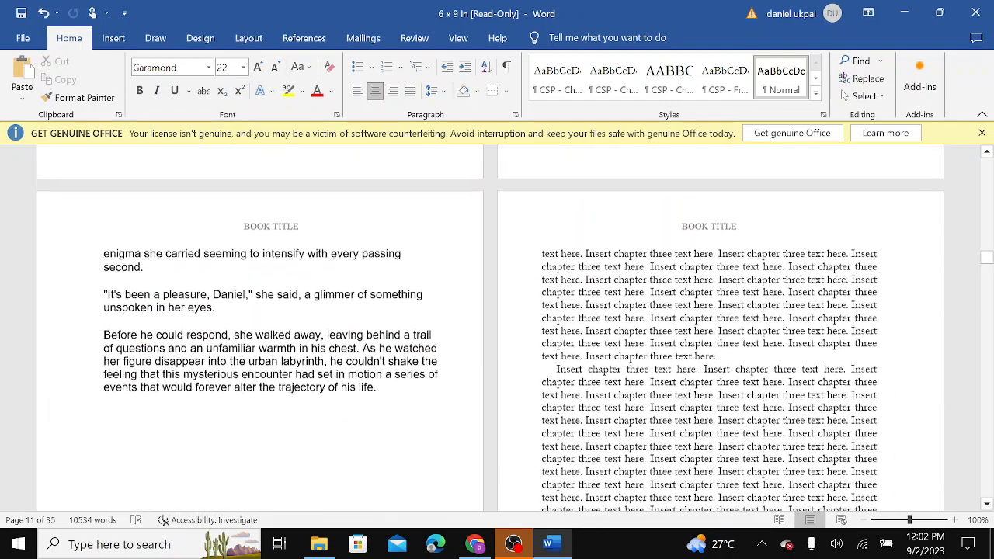
# Step: Insert blank lines after the end of Chapter 1 to push the "3 CHAPTER NAME" heading onto the following page
pyautogui.scroll(-4, 829, 286)
pyautogui.scroll(-1, 271, 215)
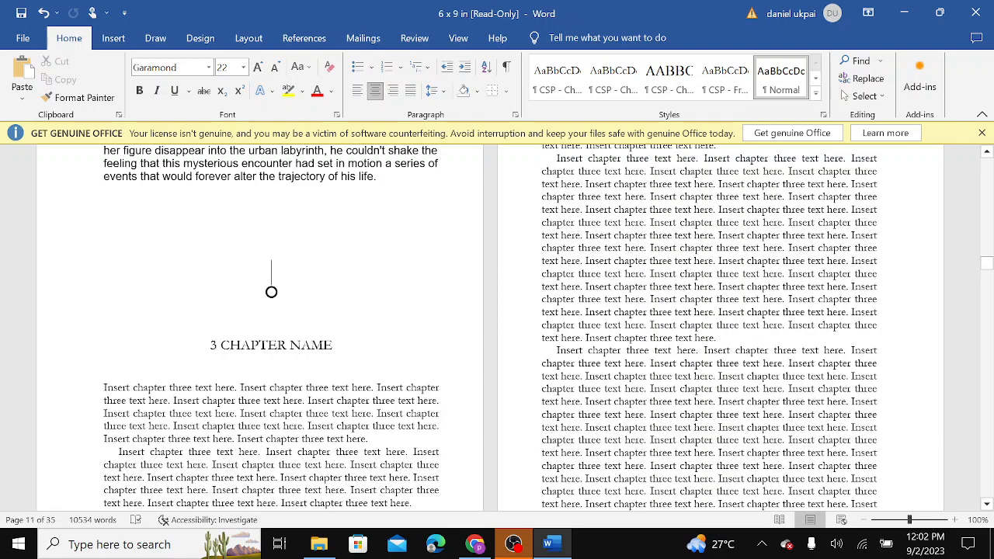
pyautogui.press('Return')
pyautogui.press('Return')
pyautogui.press('Return')
pyautogui.press('Return')
pyautogui.press('Return')
pyautogui.press('Return')
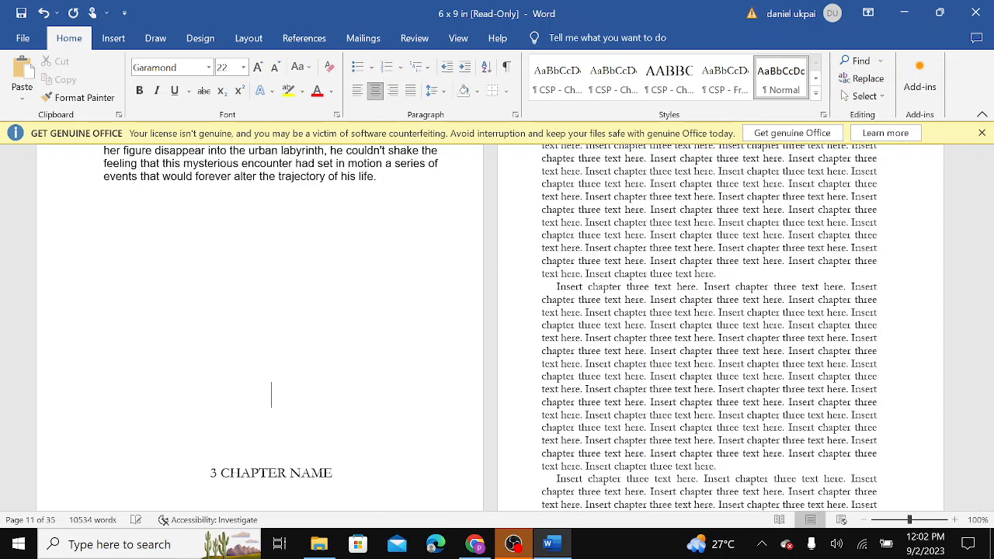
pyautogui.scroll(-6, 497, 326)
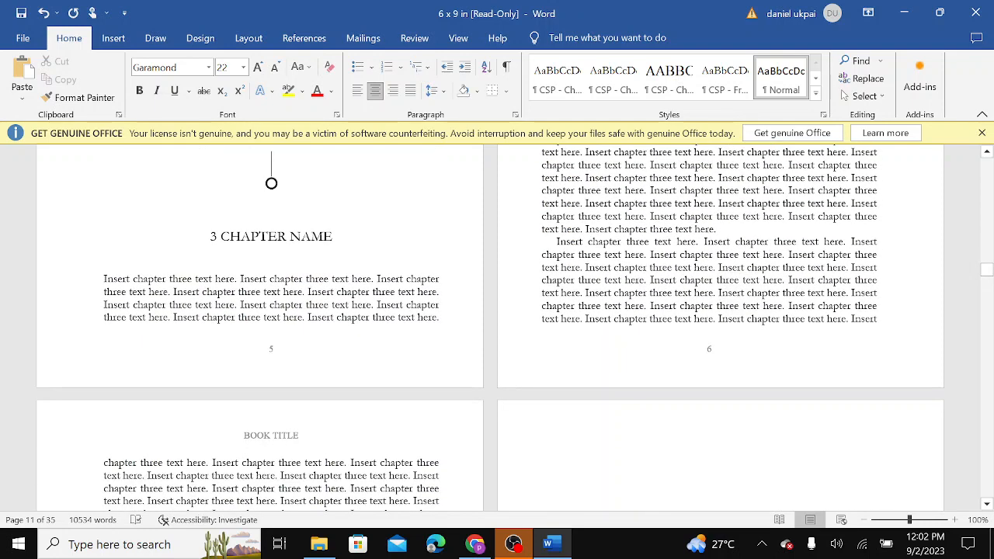
pyautogui.press('Return')
pyautogui.press('Return')
pyautogui.press('Return')
pyautogui.press('Return')
pyautogui.press('Return')
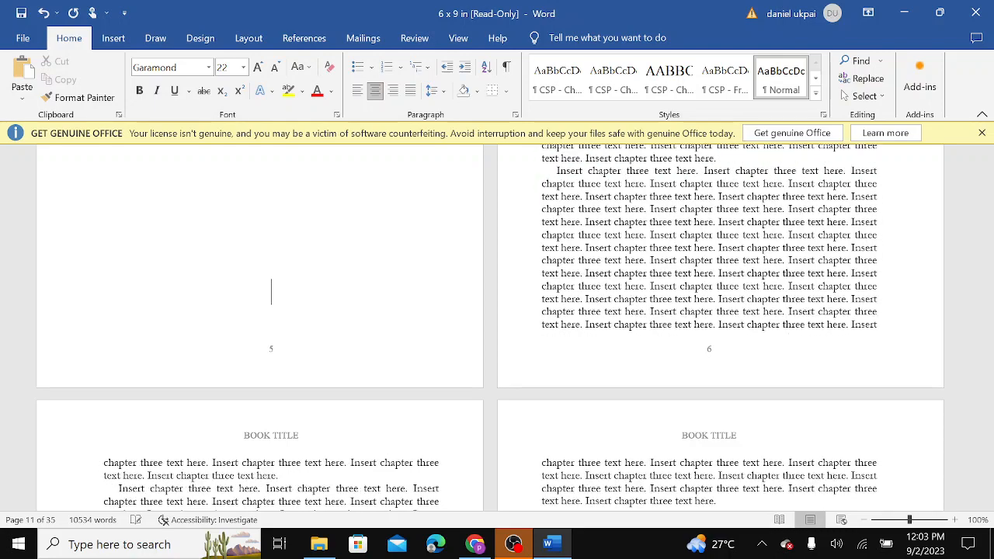
pyautogui.scroll(1, 271, 184)
pyautogui.scroll(10, 490, 326)
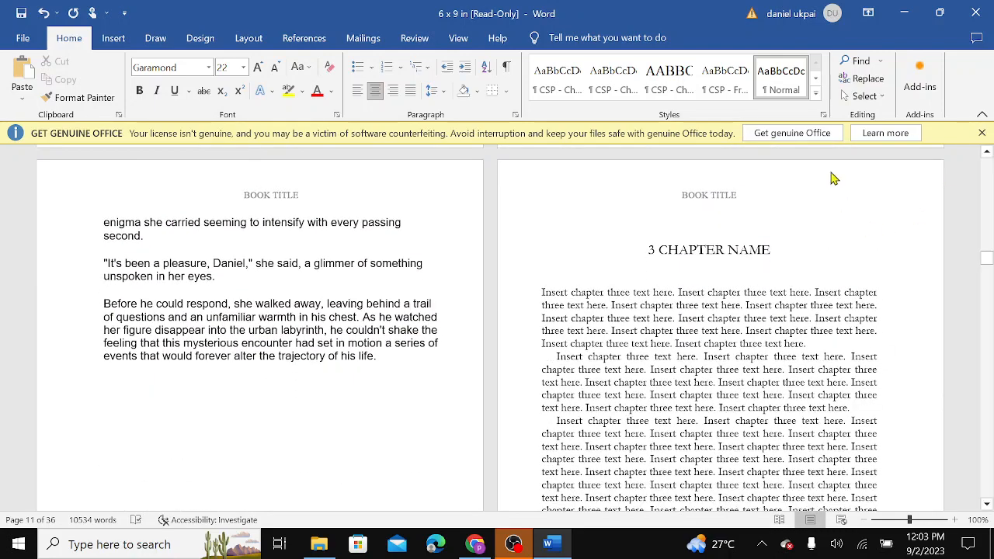
# Step: Switch to the manuscript in Google Docs and copy the complete "CHAPTER 2: UNRAVELING DOMESTIC THREADS" heading
pyautogui.click(476, 544)
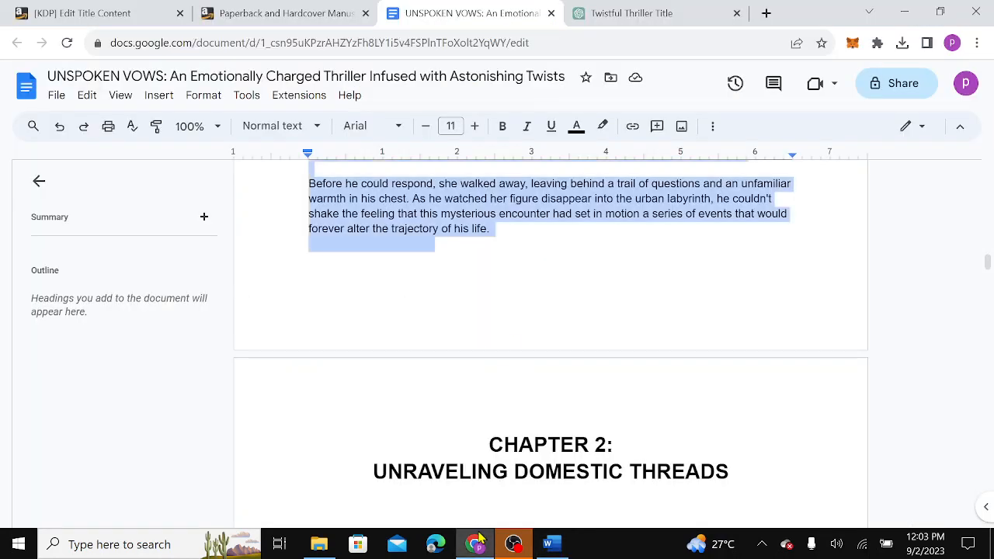
pyautogui.click(435, 456)
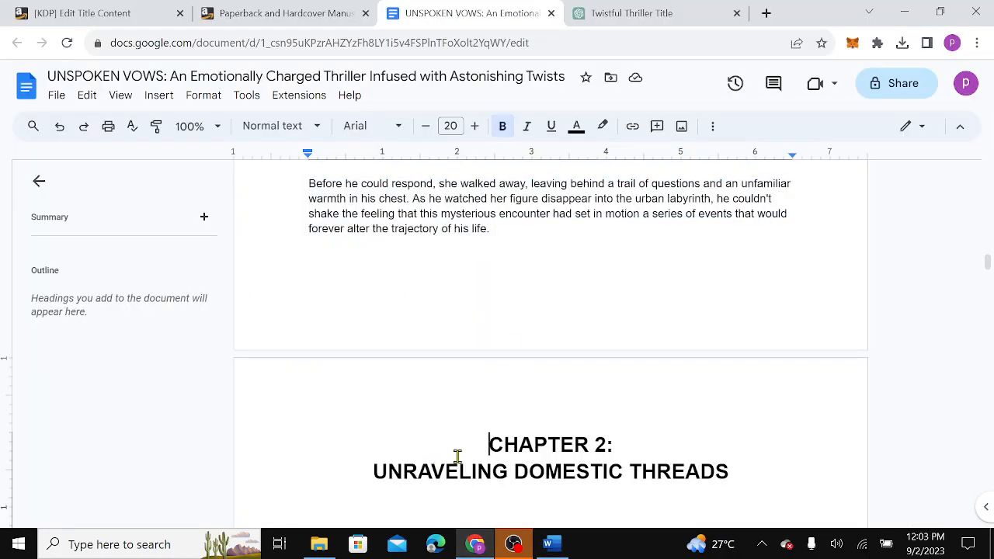
pyautogui.moveTo(474, 454); pyautogui.dragTo(524, 463)
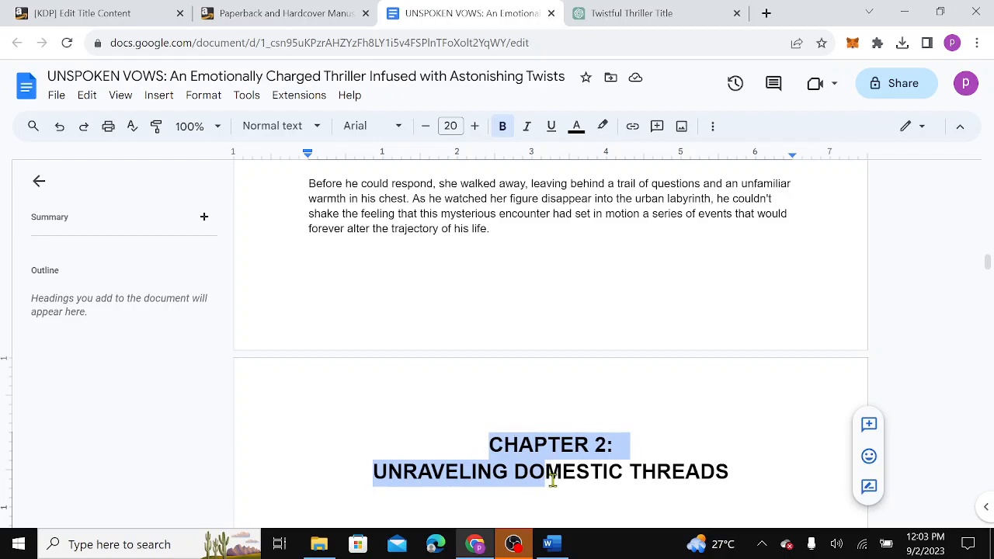
pyautogui.click(559, 544)
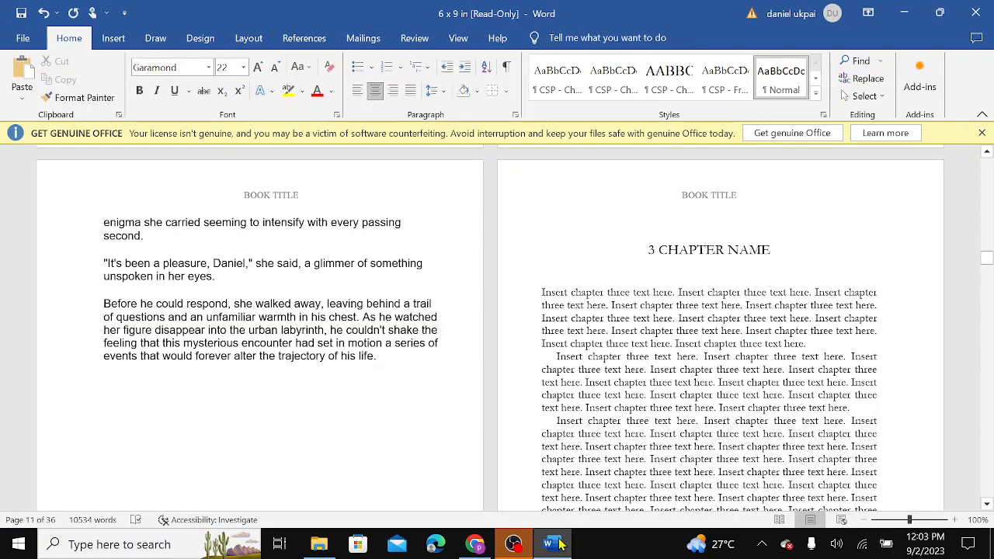
pyautogui.scroll(15, 560, 544)
pyautogui.scroll(-10, 560, 544)
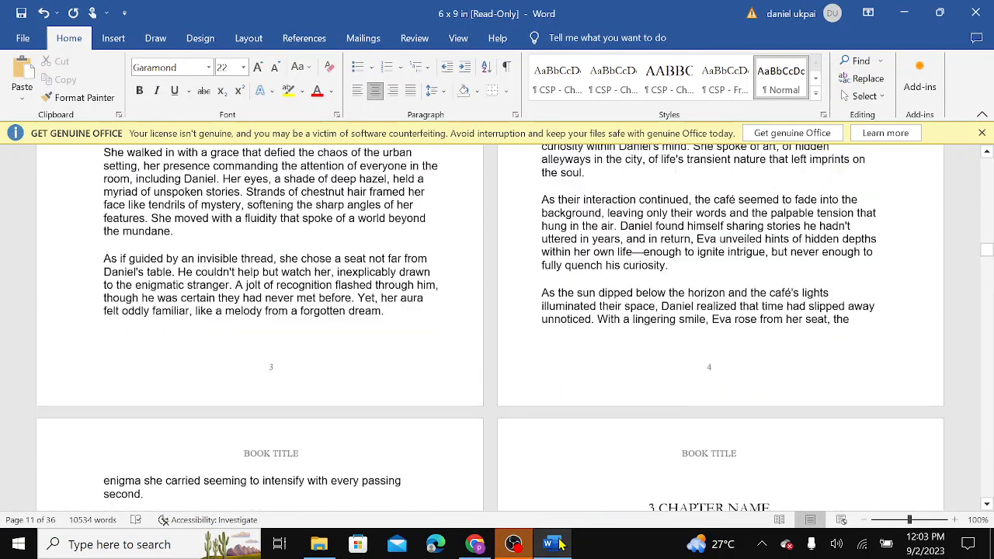
pyautogui.scroll(-6, 560, 545)
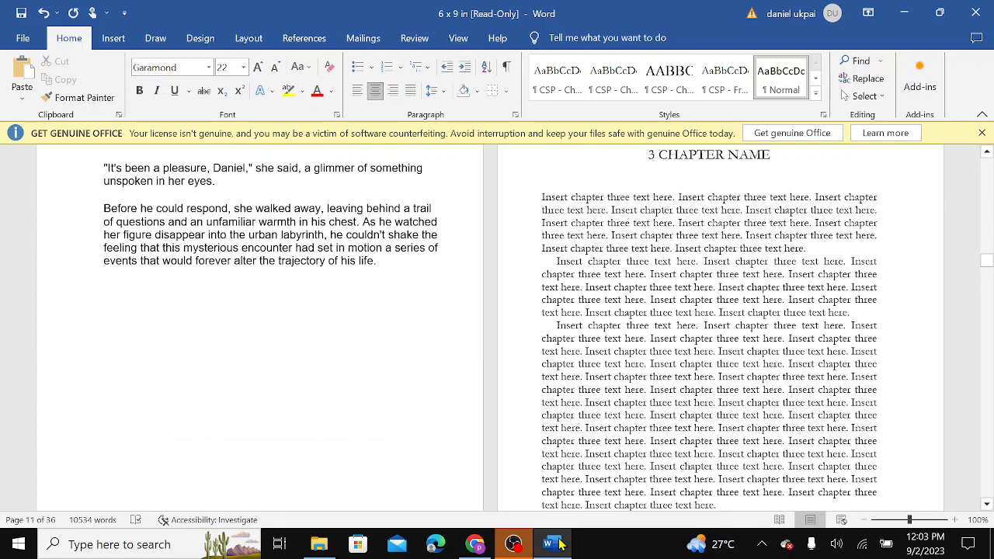
pyautogui.click(476, 544)
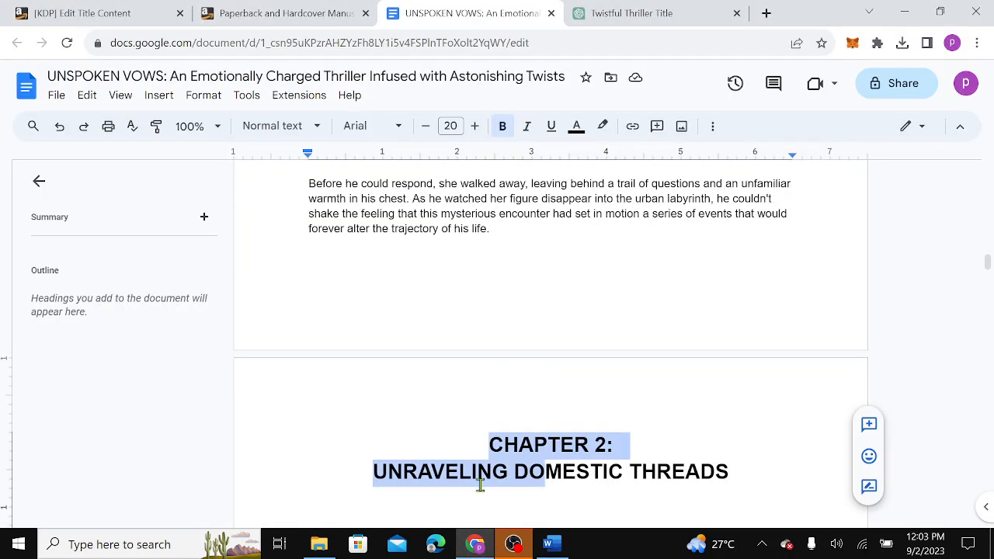
pyautogui.moveTo(484, 452); pyautogui.dragTo(656, 504)
pyautogui.hotkey('ctrl', 'c')
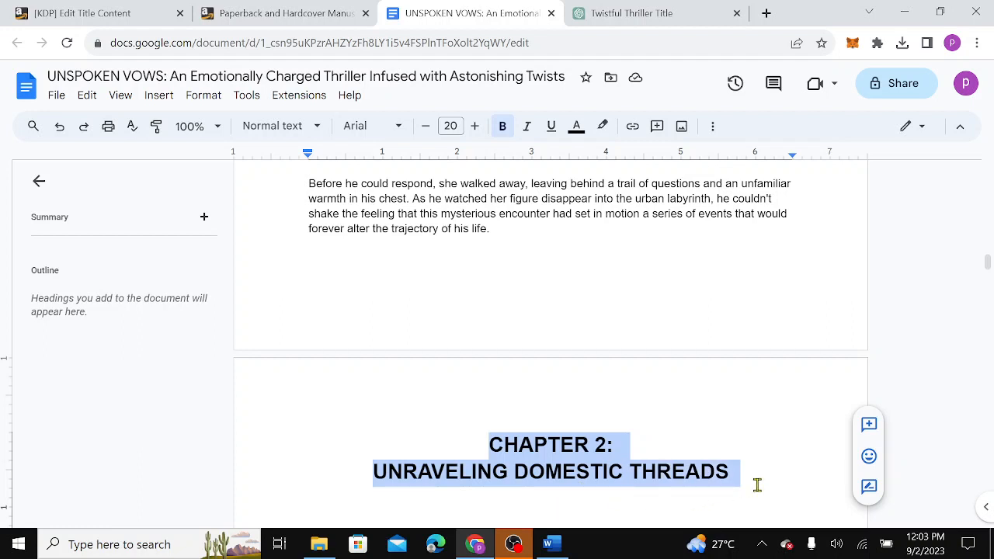
# Step: Replace the "3 CHAPTER NAME" heading in the Word template with the copied Chapter 2 heading, followed by a blank line
pyautogui.click(562, 548)
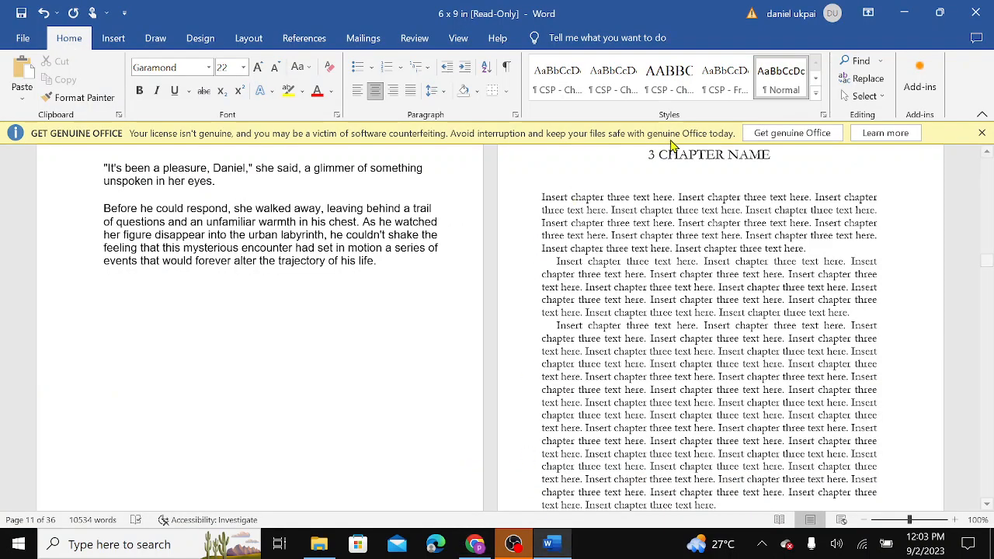
pyautogui.moveTo(666, 153); pyautogui.dragTo(764, 155)
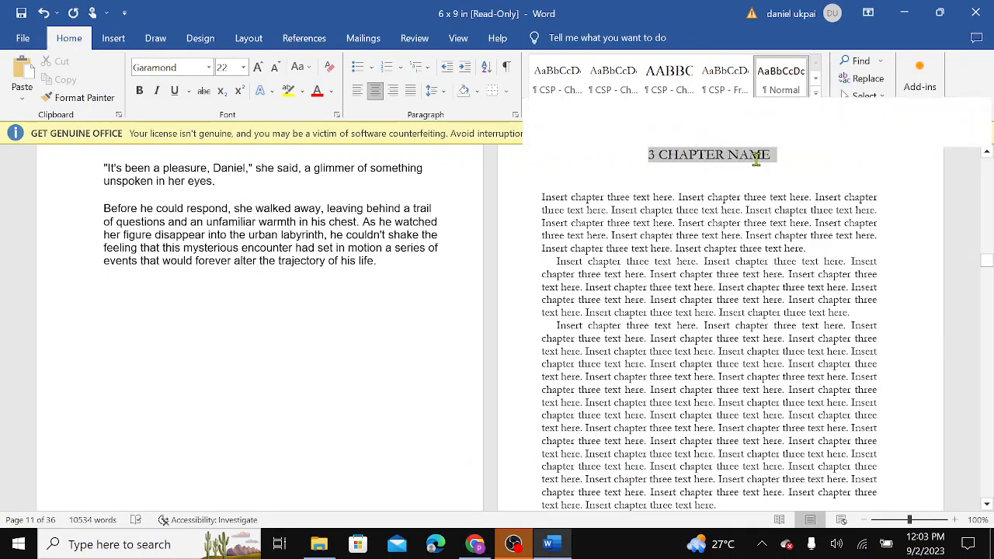
pyautogui.hotkey('ctrl', 'v')
pyautogui.press('Return')
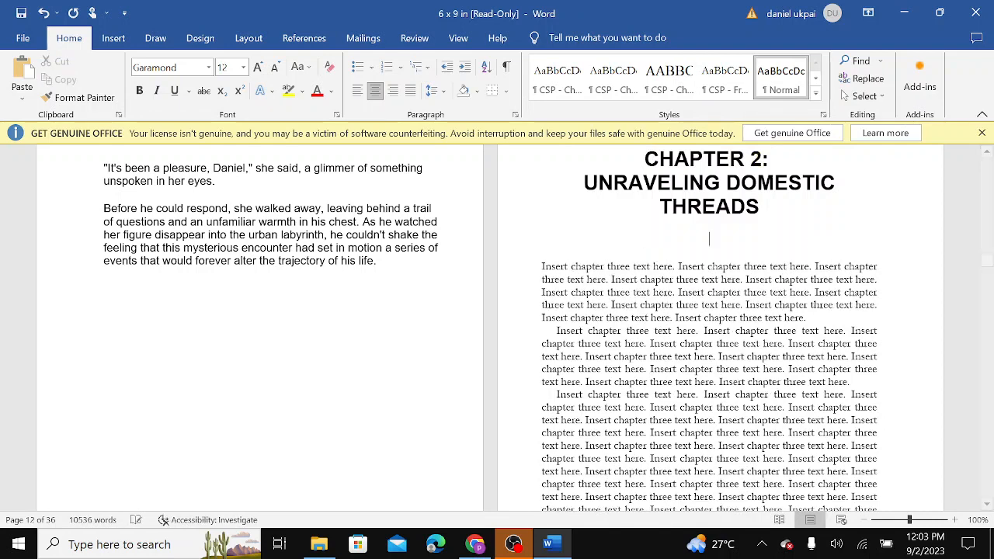
# Step: Return to the Google Docs manuscript and copy the full Chapter 2 body, from "Within the confines" to "within his own heart"
pyautogui.click(475, 541)
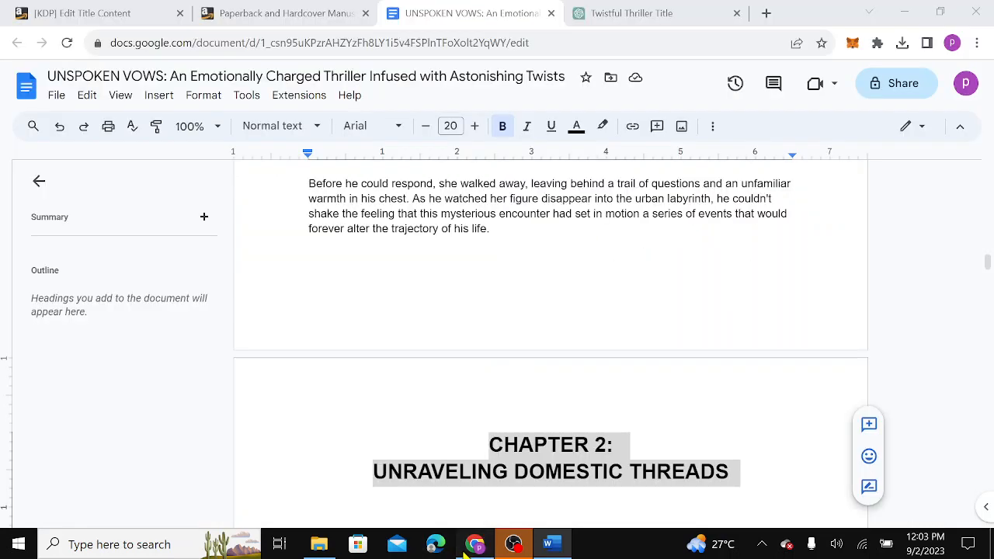
pyautogui.click(426, 513)
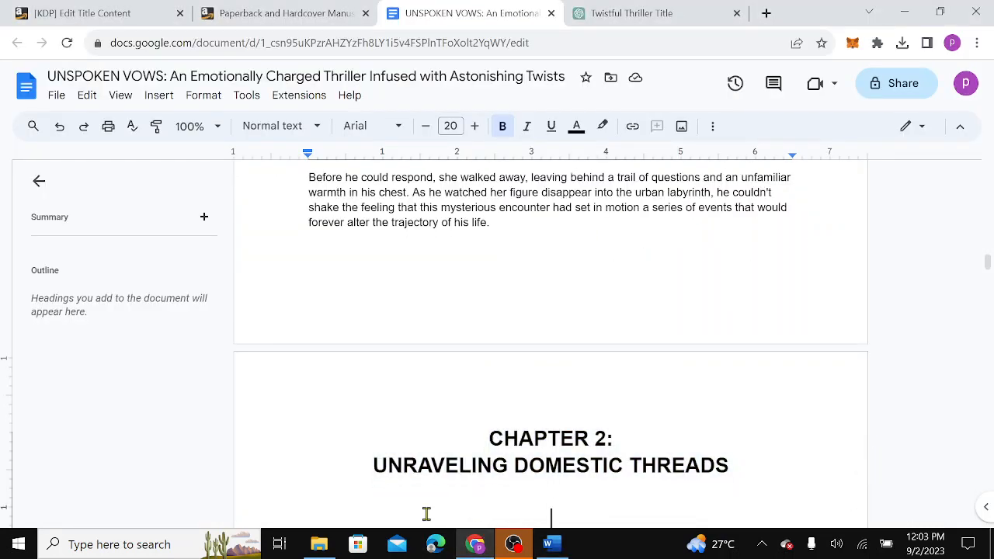
pyautogui.write("Within the confines of their elegant home, a palpable tension lingered in the air—an unspoken weight that had woven itself into the fabric of Mr. Daniel's relationship with his wife, Emily. The warmth that had once filled their interactions had cooled, replaced by an unsettling distance that neither seemed willing to bridge.")
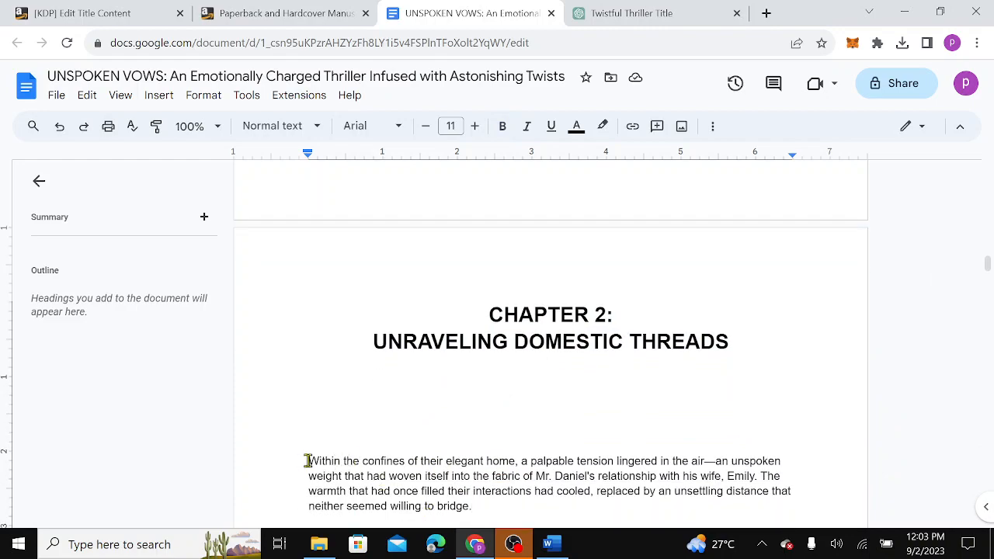
pyautogui.moveTo(307, 461); pyautogui.dragTo(708, 300)
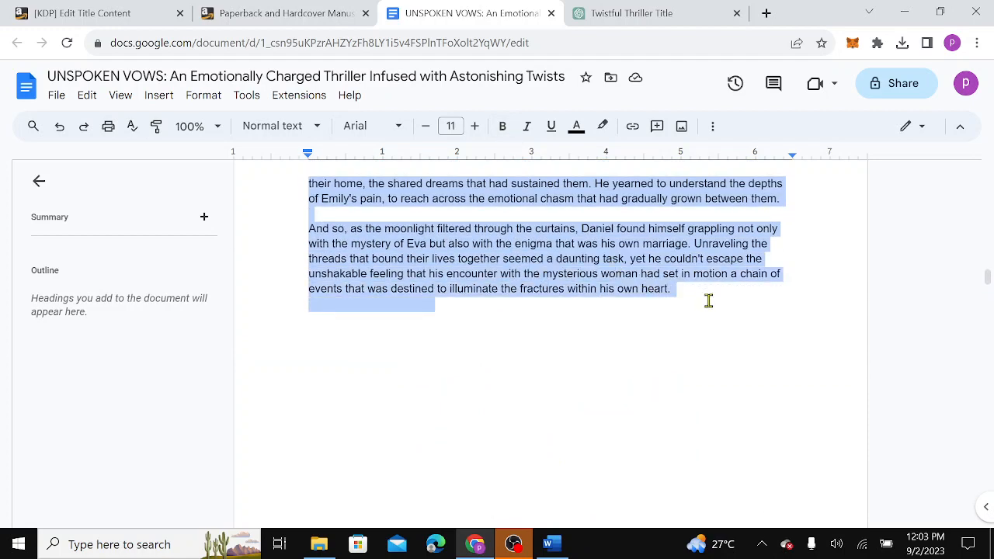
# Step: Replace all the chapter three placeholder text under the Chapter 2 heading in the Word template with the copied body text
pyautogui.click(557, 543)
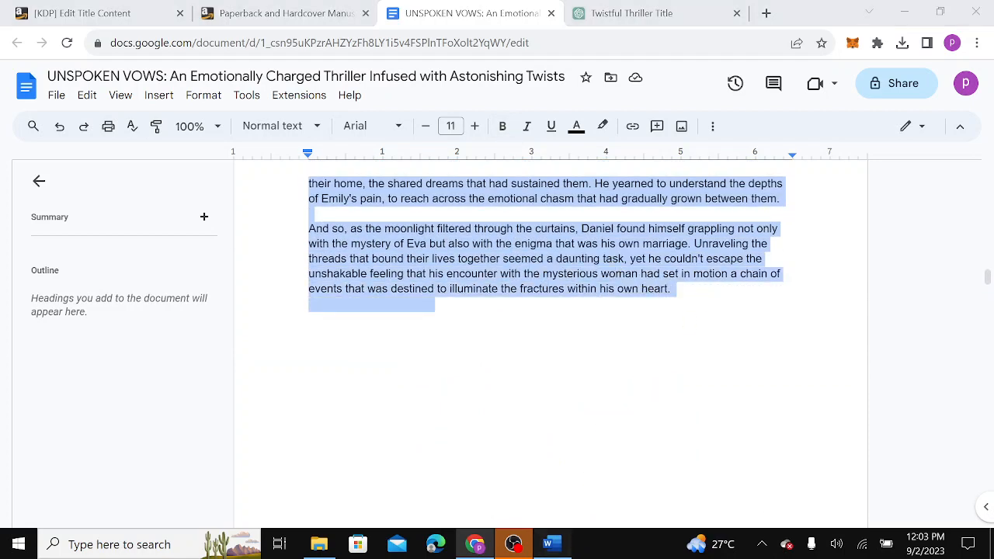
pyautogui.moveTo(563, 292); pyautogui.dragTo(496, 230)
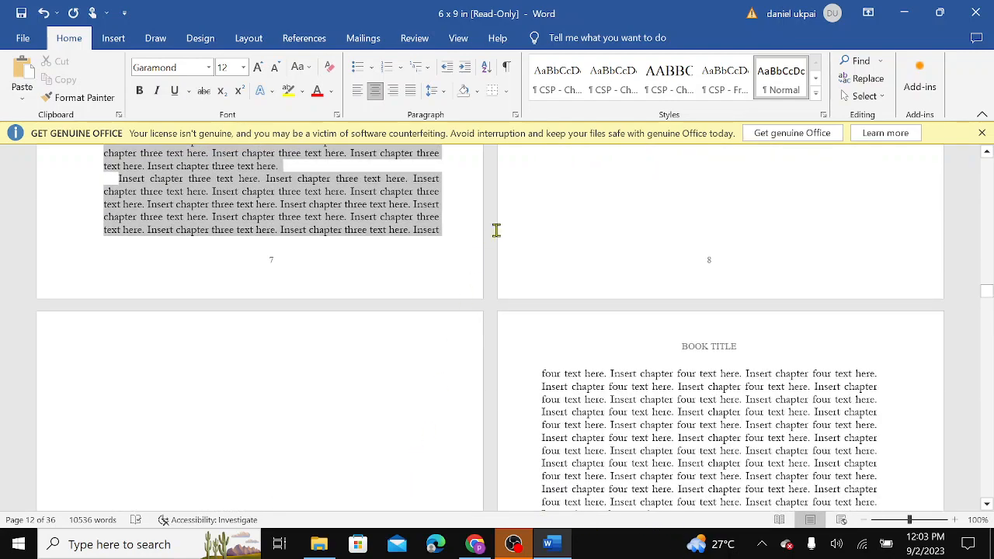
pyautogui.moveTo(754, 107); pyautogui.dragTo(761, 355)
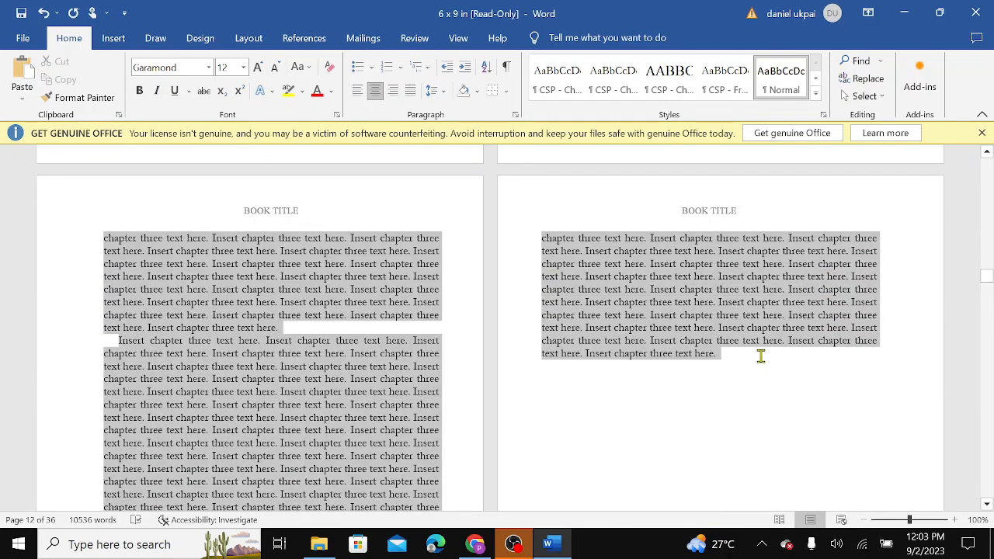
pyautogui.moveTo(802, 380); pyautogui.dragTo(803, 381)
pyautogui.hotkey('ctrl', 'v')
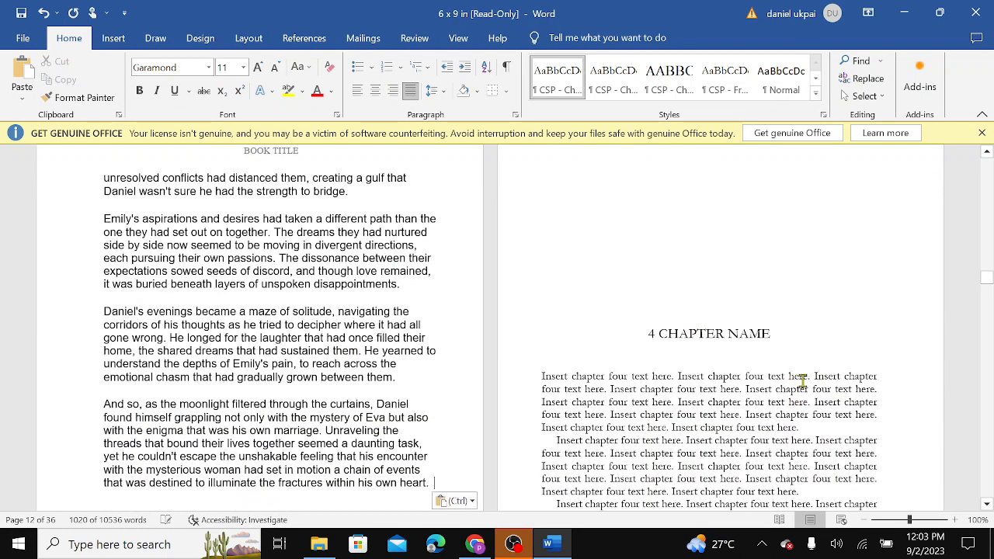
# Step: Insert blank lines above the "4 CHAPTER NAME" heading to push it onto the top of the following page
pyautogui.click(739, 269)
pyautogui.press('Return')
pyautogui.press('Return')
pyautogui.press('Return')
pyautogui.press('Return')
pyautogui.press('Return')
pyautogui.press('Return')
pyautogui.press('Return')
pyautogui.press('Return')
pyautogui.press('Return')
pyautogui.press('Return')
pyautogui.press('Return')
pyautogui.press('Return')
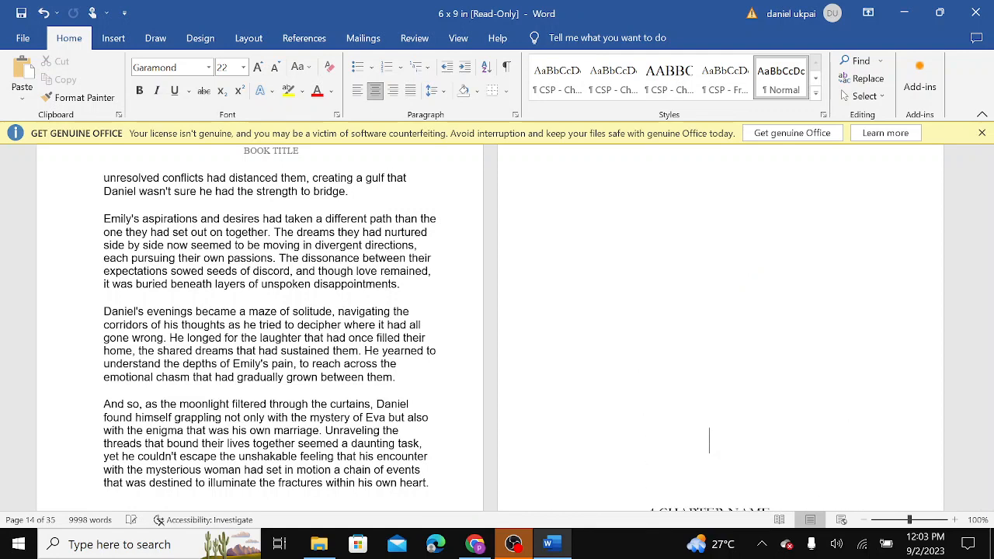
pyautogui.scroll(-6, 739, 269)
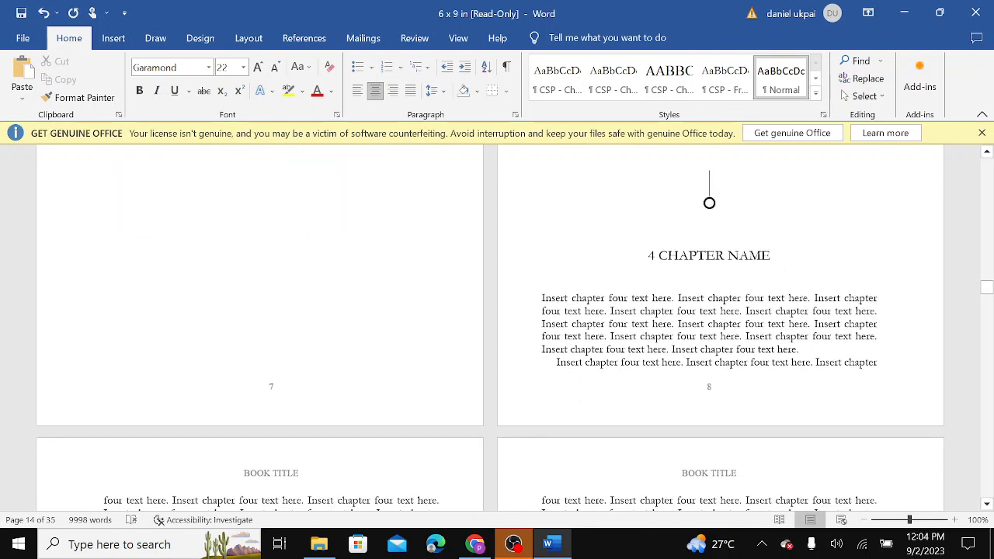
pyautogui.press('Return')
pyautogui.press('Return')
pyautogui.press('Return')
pyautogui.press('Return')
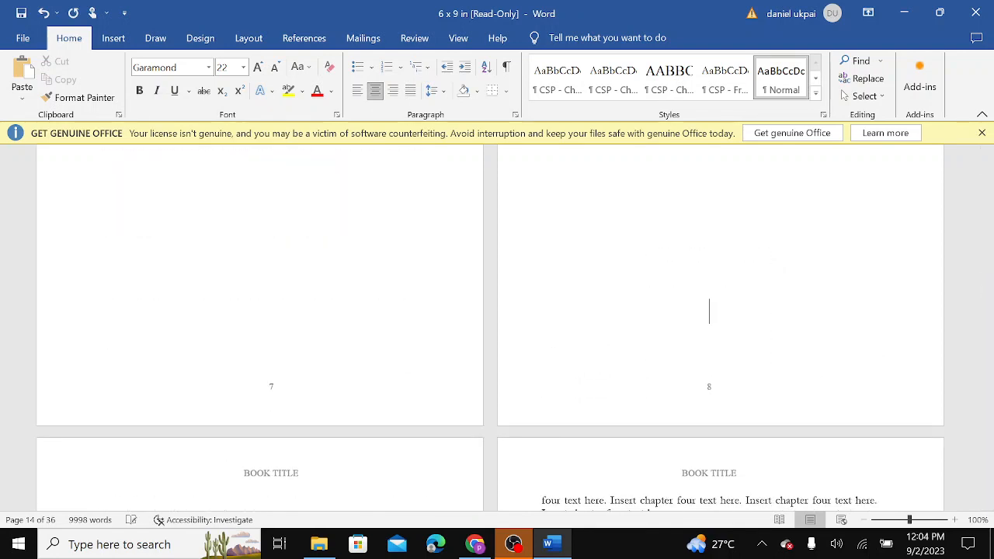
pyautogui.scroll(-8, 497, 327)
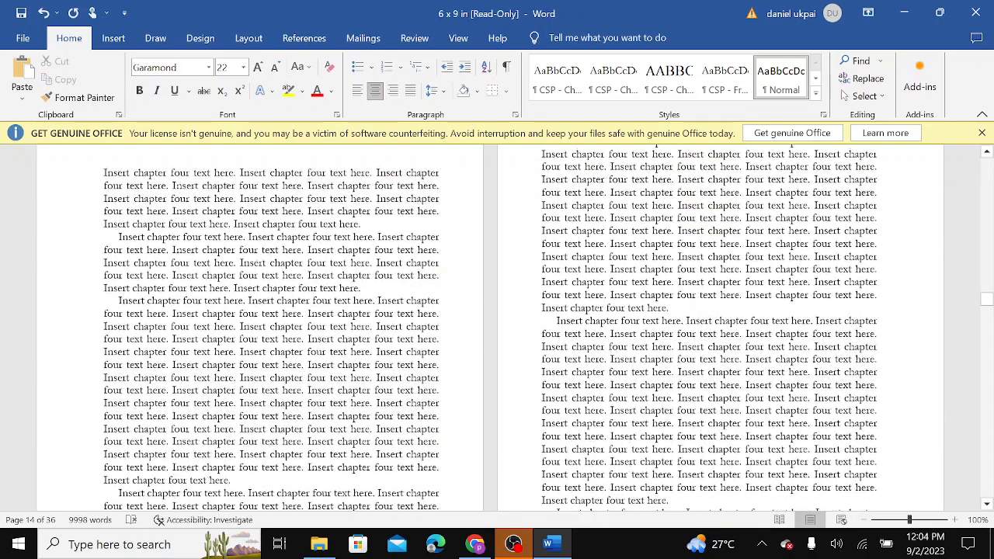
pyautogui.scroll(2, 497, 327)
pyautogui.scroll(-1, 497, 327)
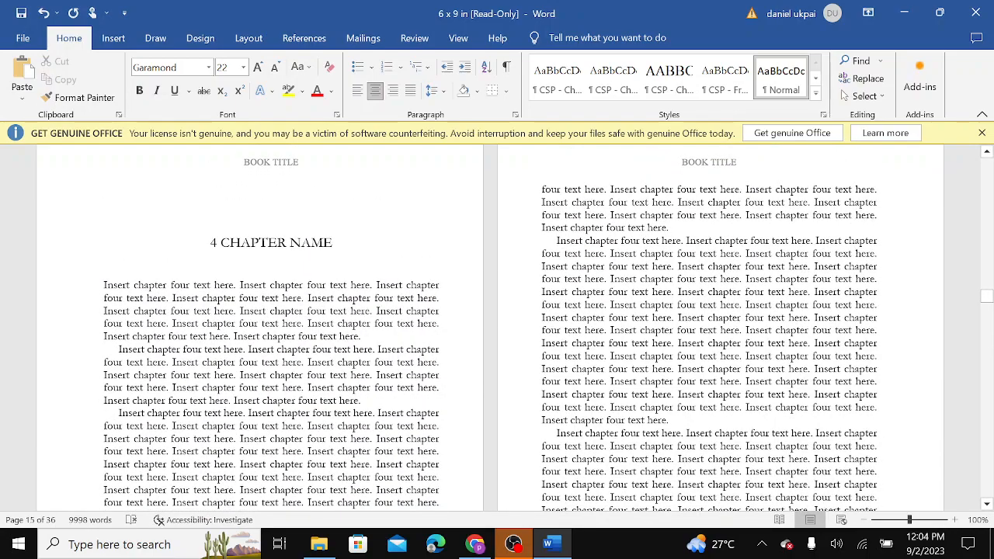